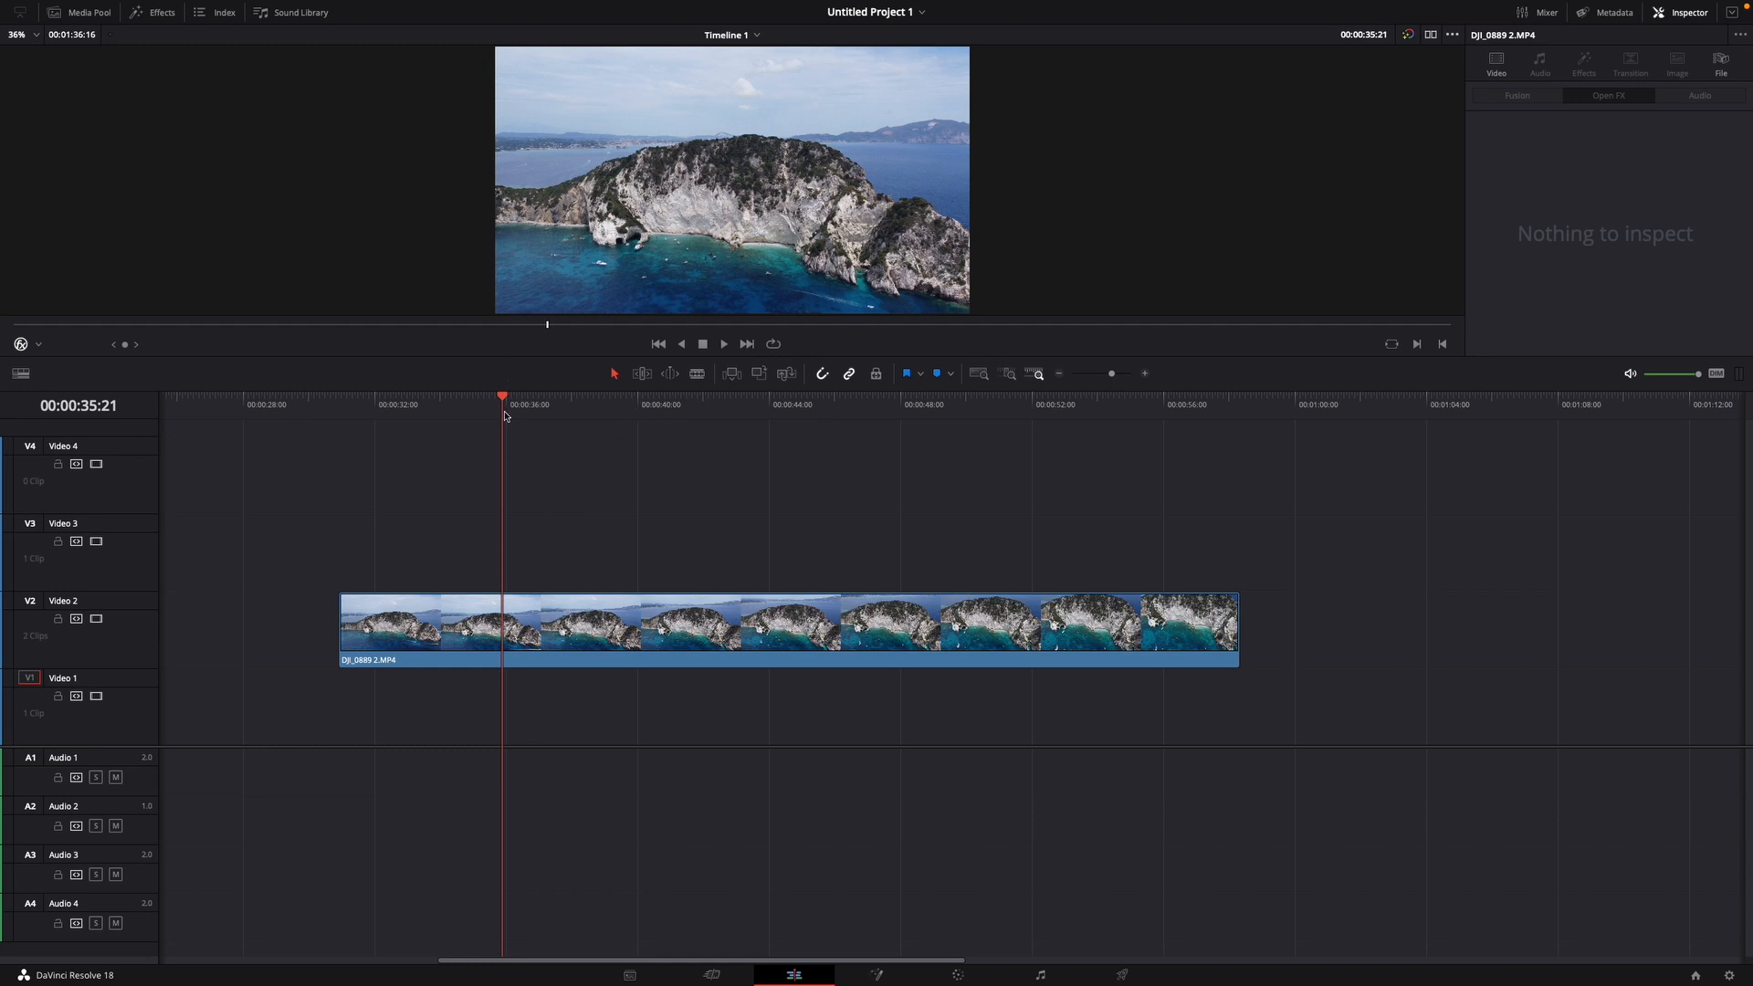
# Find the Scanlines Open FX effect by searching for "scan" and apply it to the DJI_0889 2.MP4 clip on Video 2
pyautogui.moveTo(505, 415)
pyautogui.mouseDown()
pyautogui.moveTo(547, 406)
pyautogui.moveTo(522, 410)
pyautogui.mouseUp()
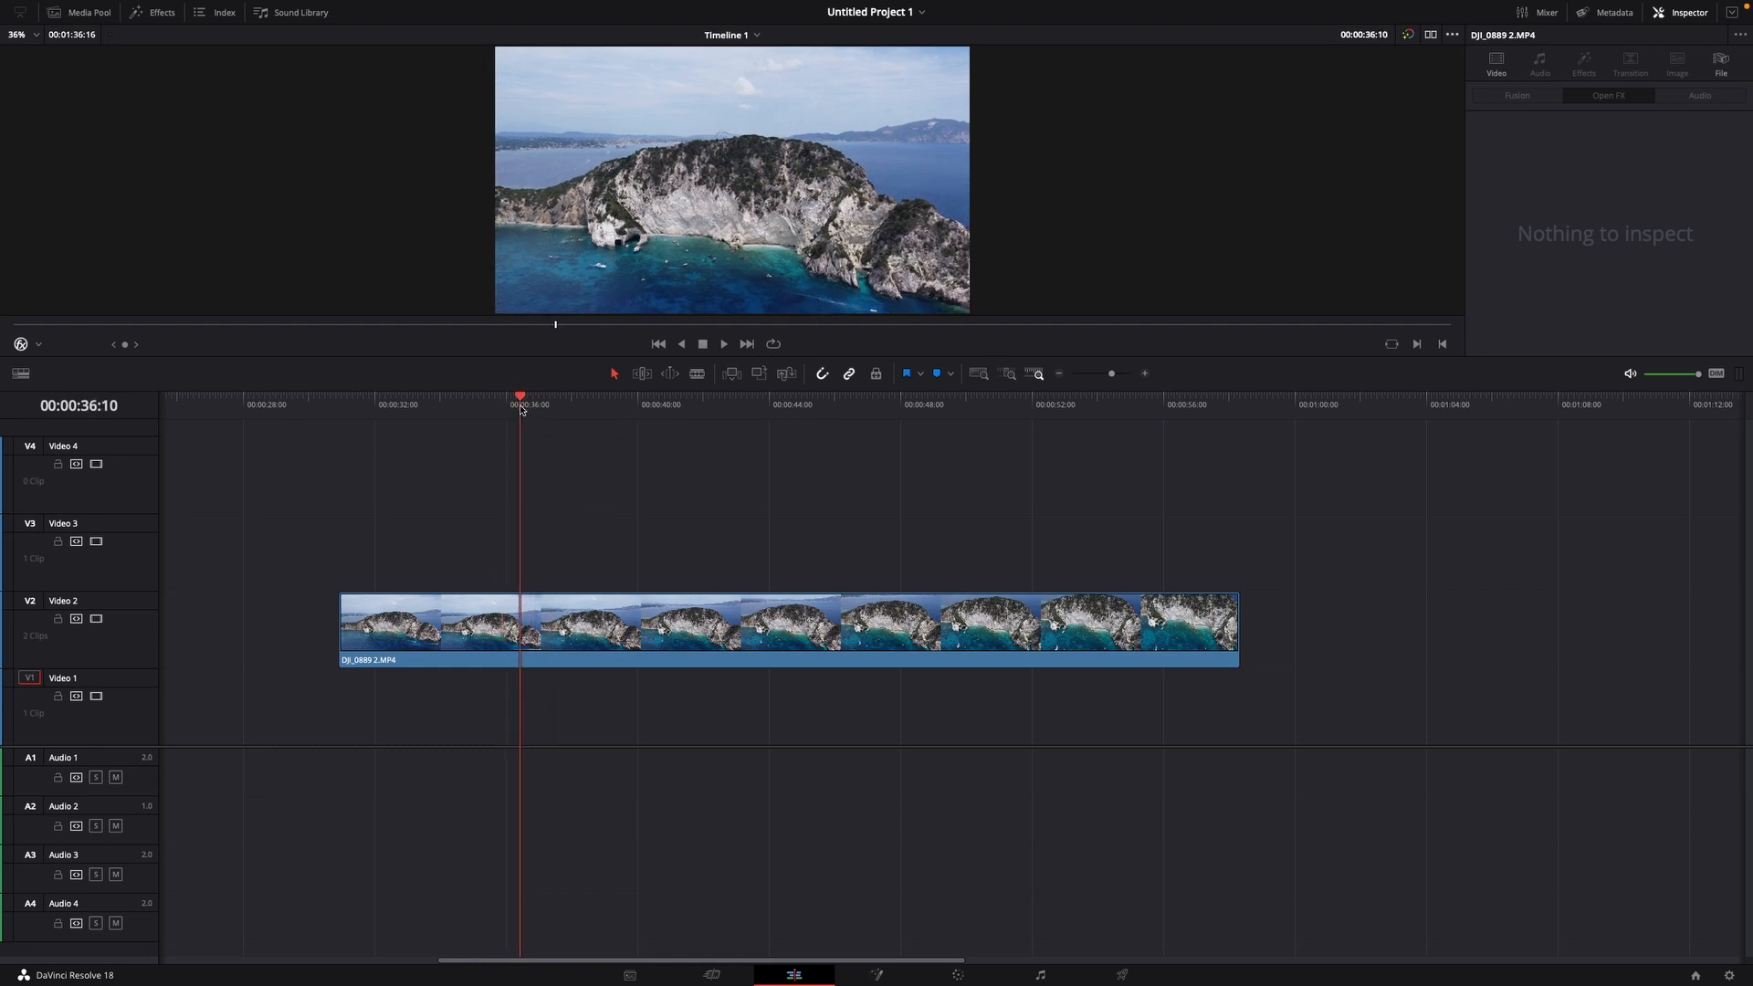
pyautogui.click(638, 607)
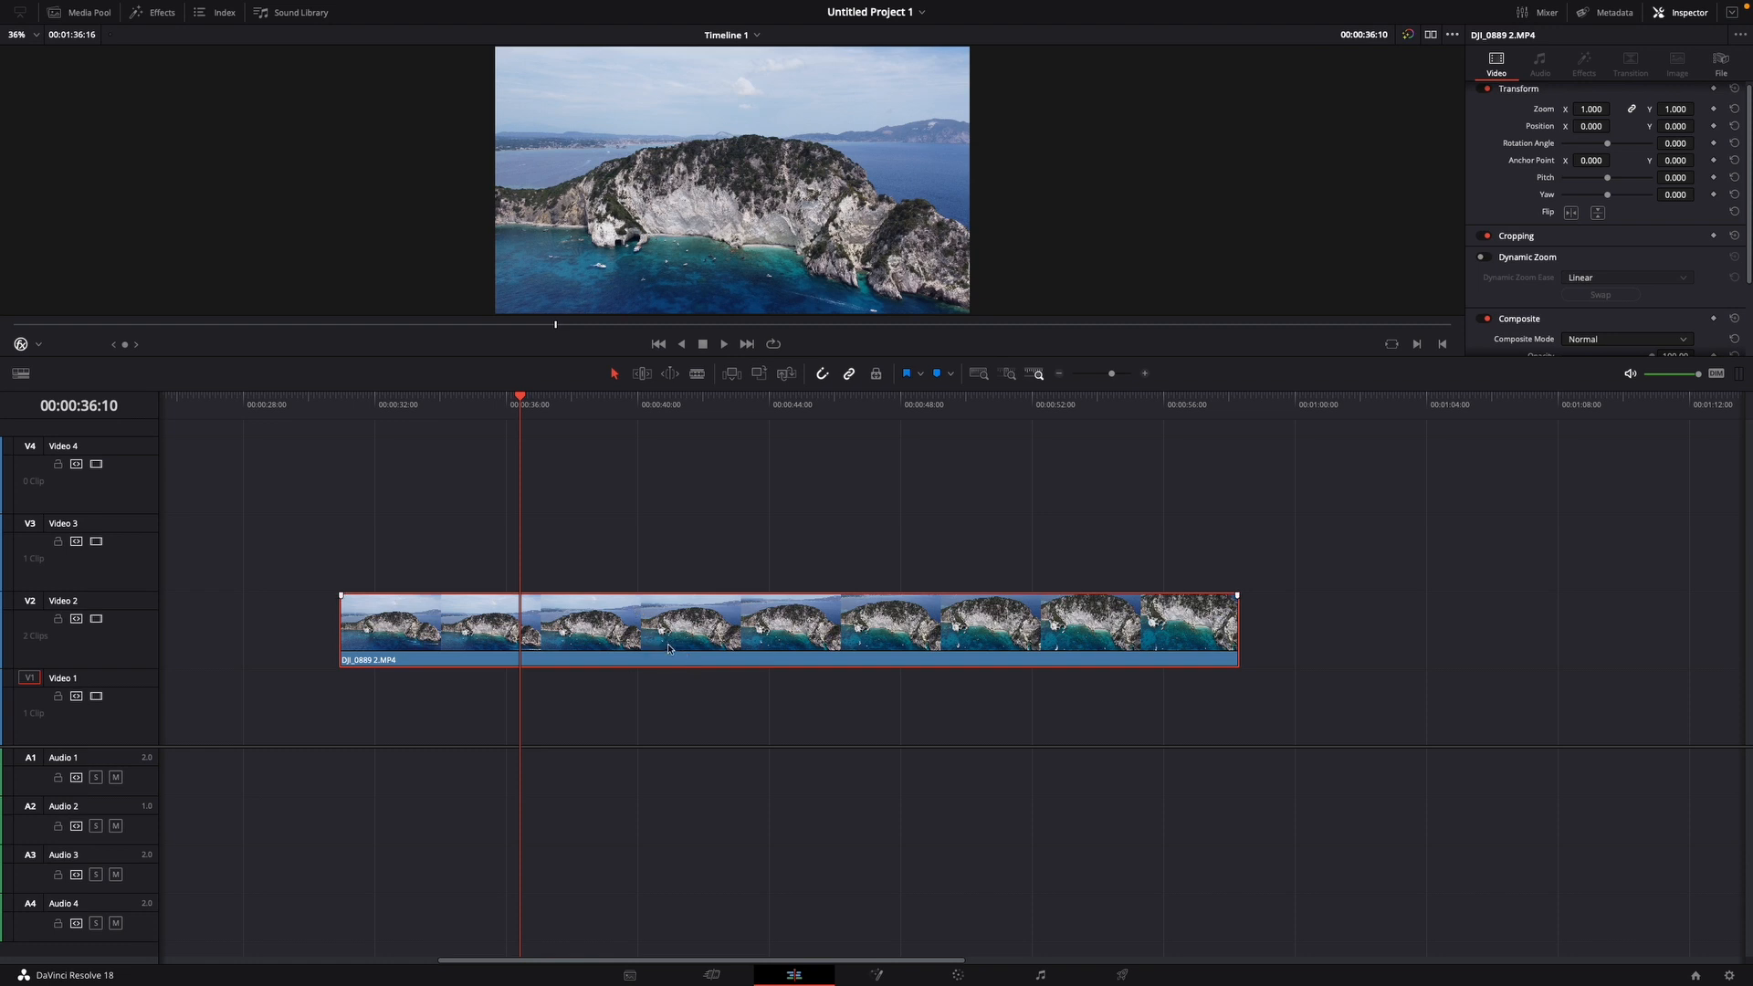
pyautogui.click(151, 12)
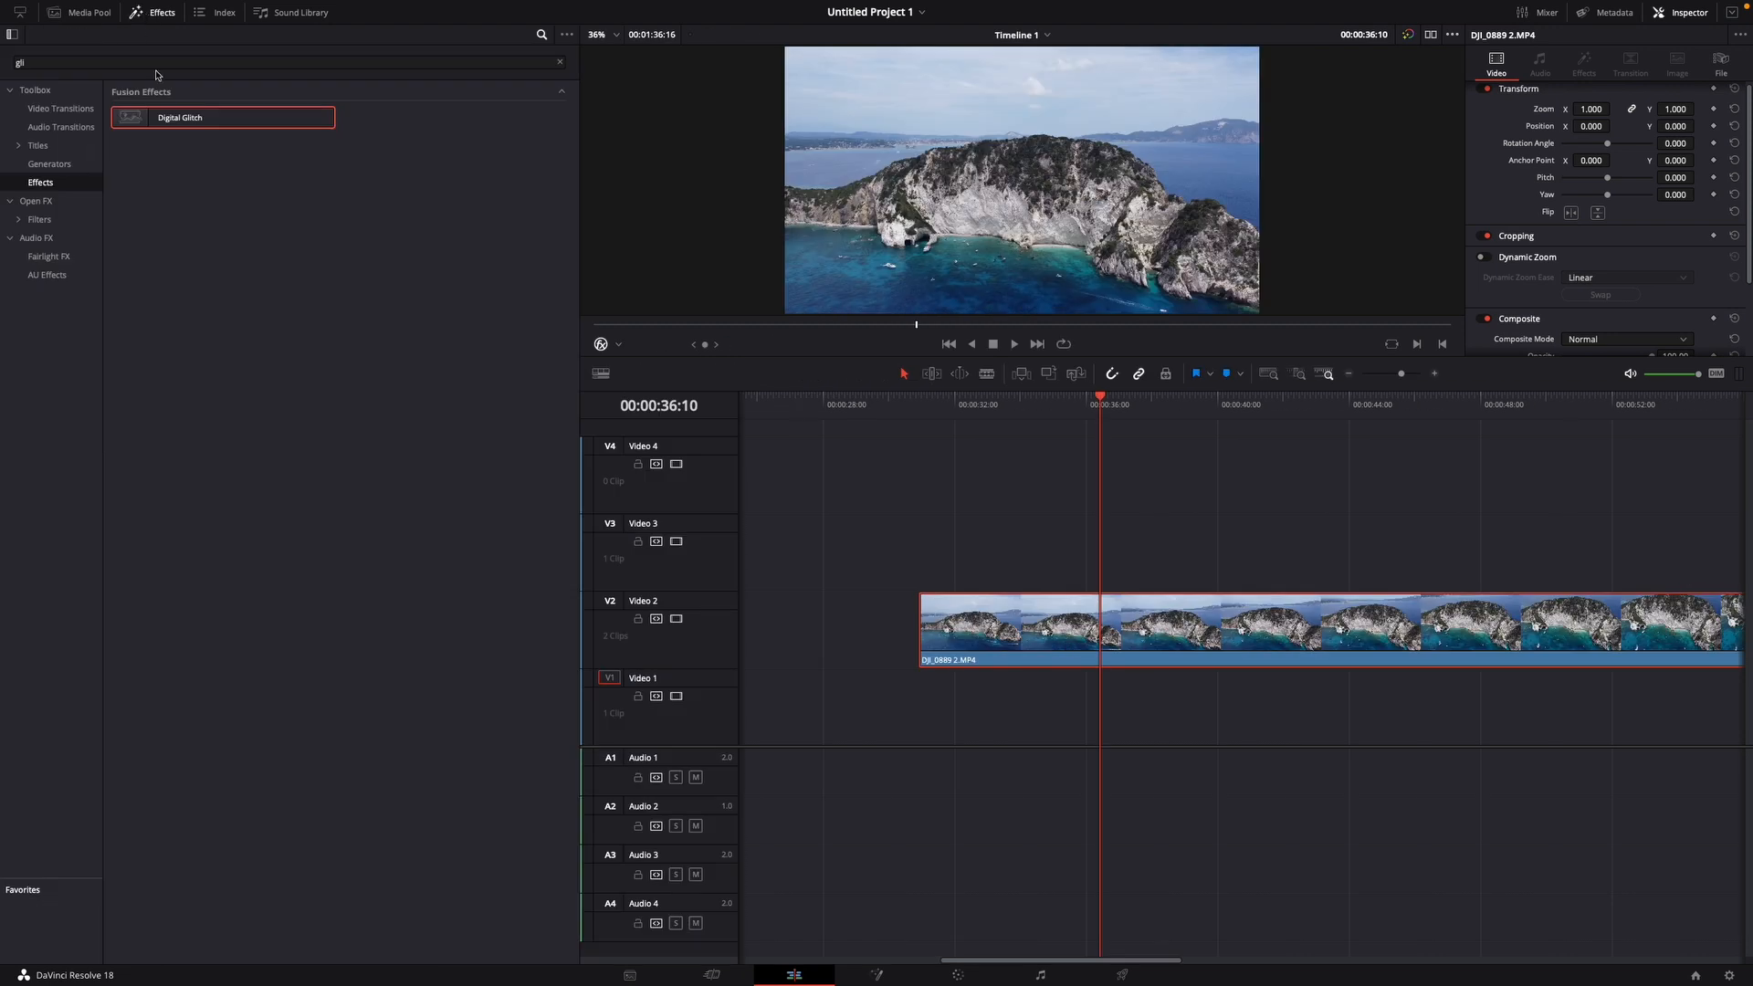
pyautogui.click(40, 203)
pyautogui.click(64, 62)
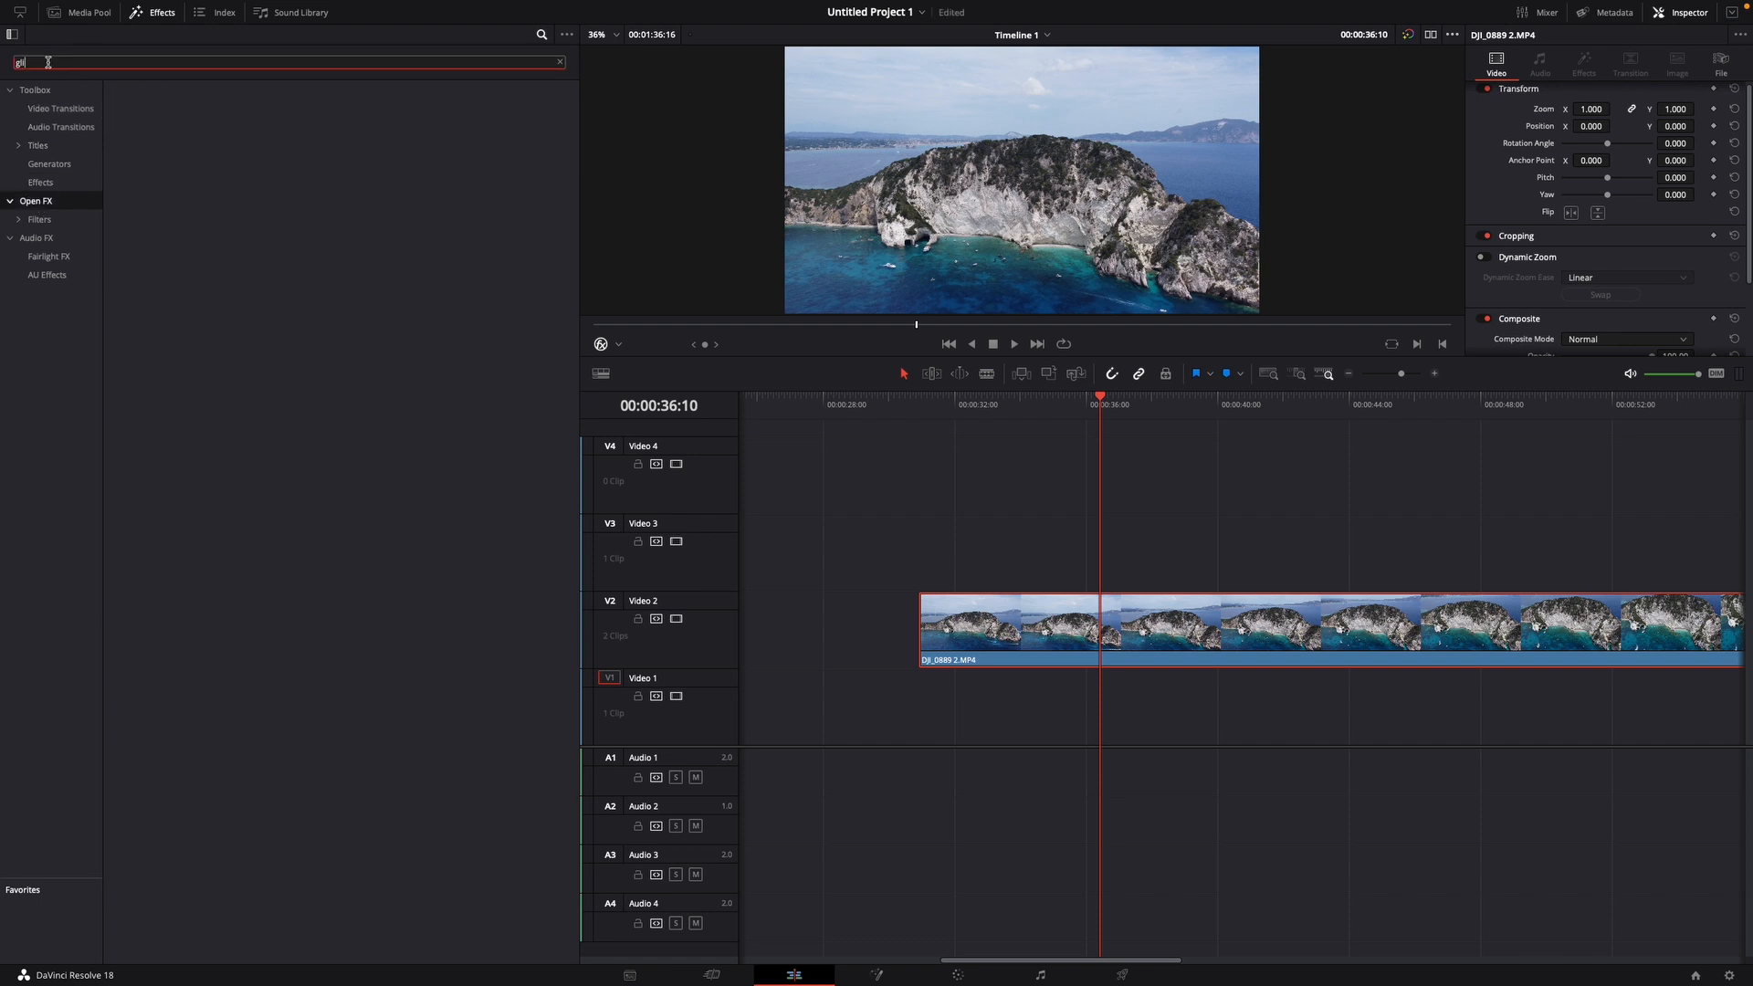
pyautogui.press('BackSpace')
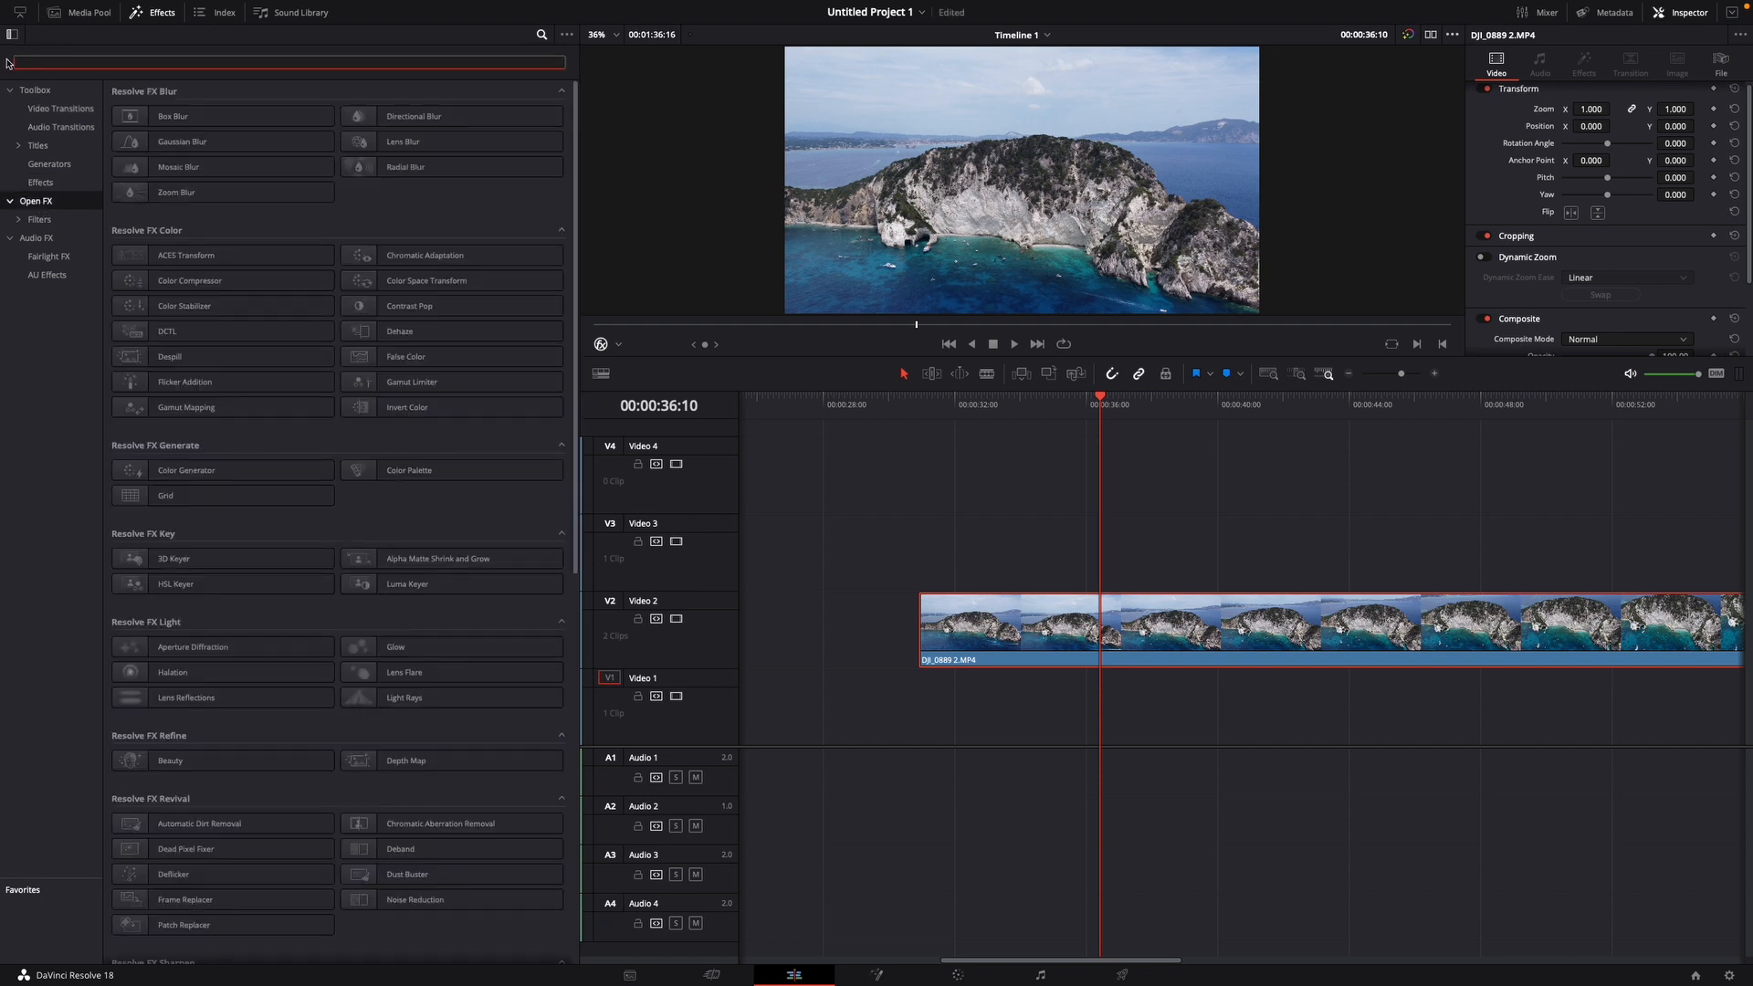
pyautogui.write('scan')
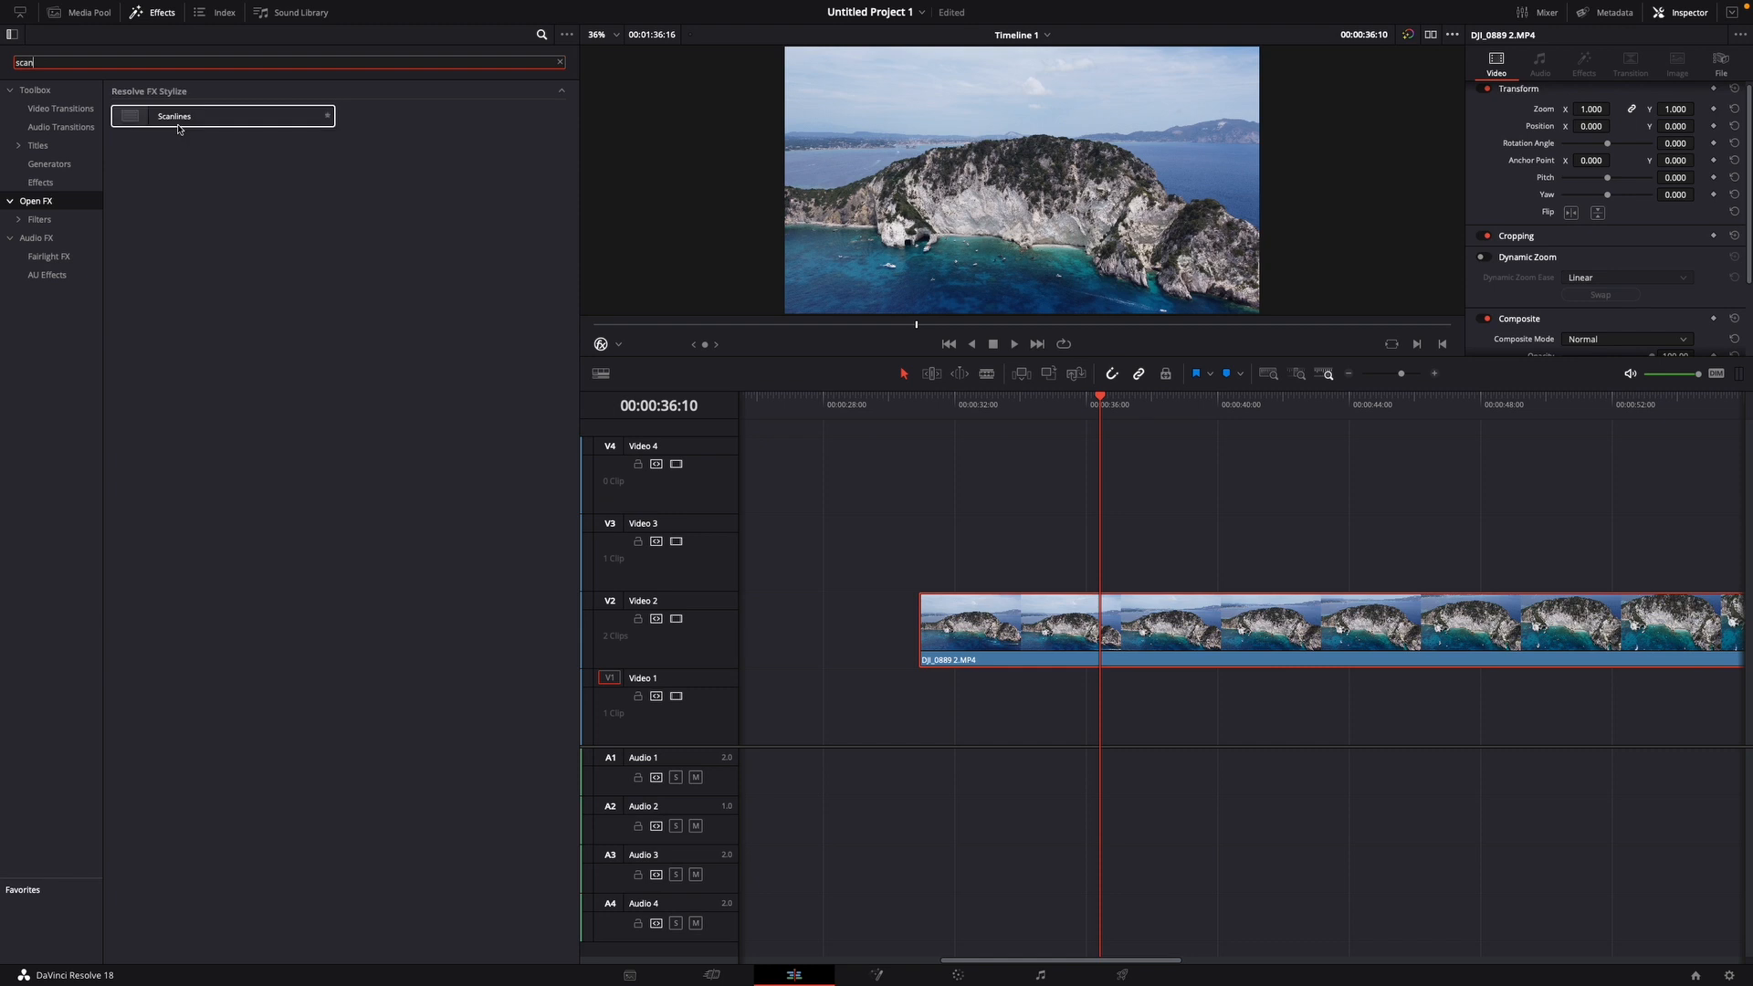
pyautogui.moveTo(179, 125); pyautogui.dragTo(1151, 625)
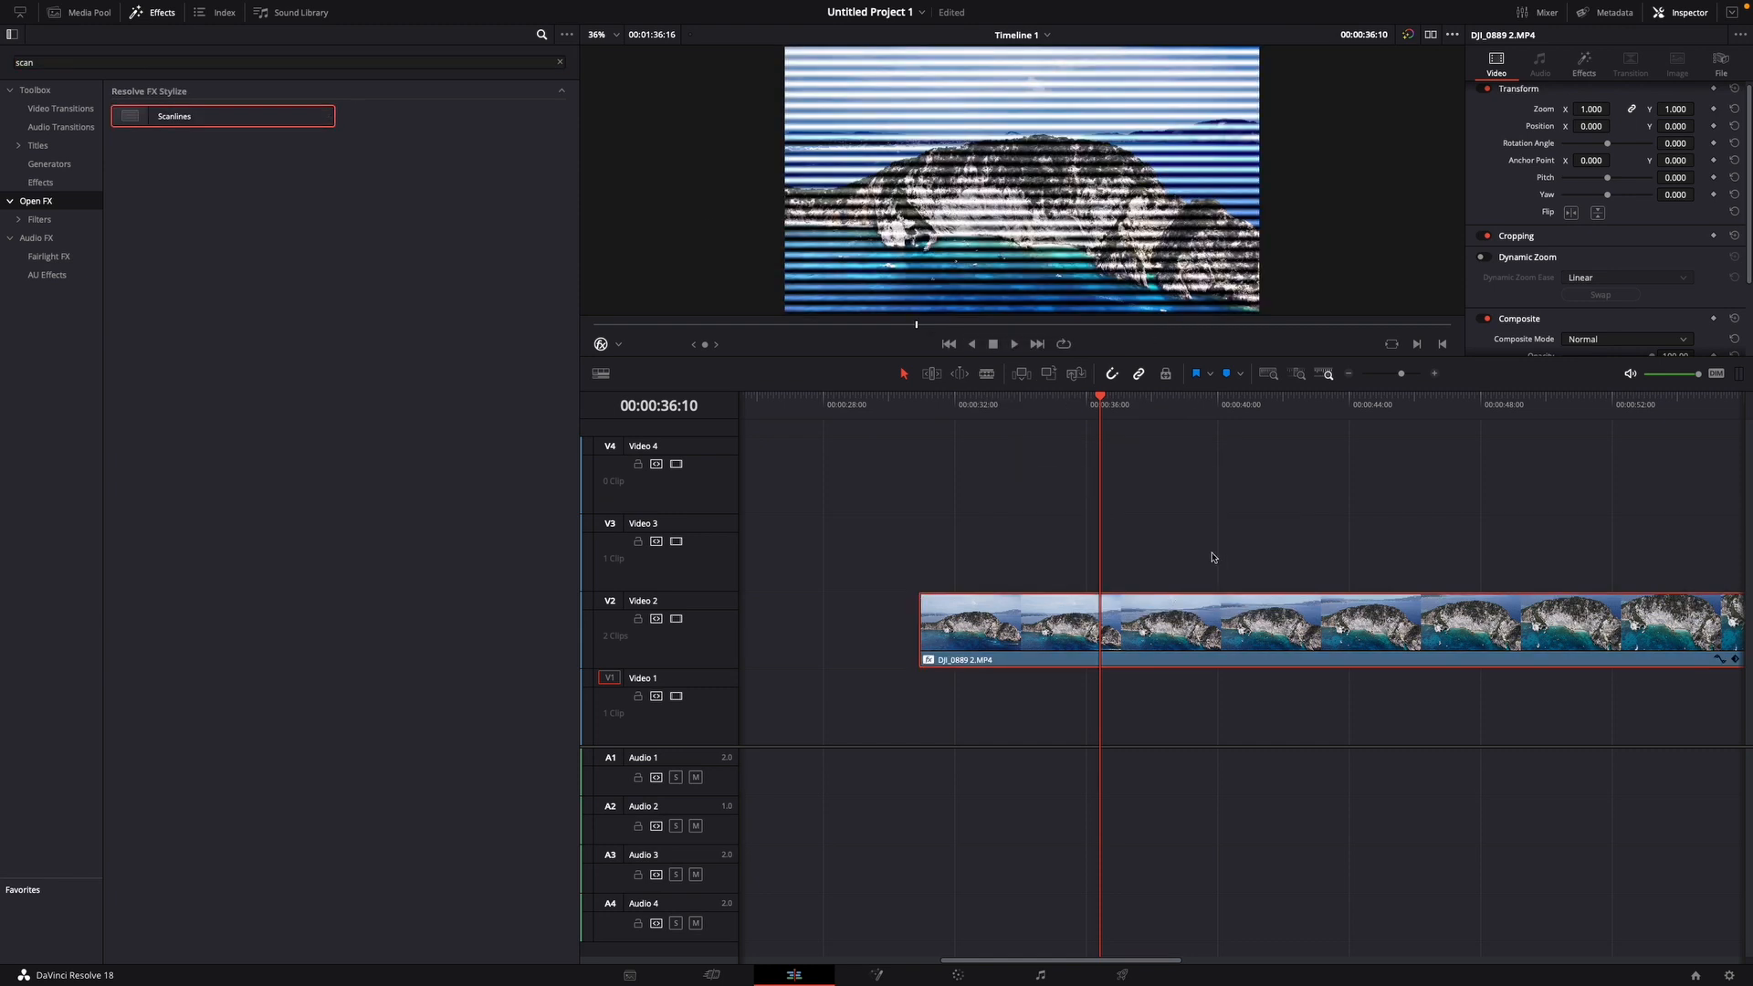
pyautogui.click(153, 13)
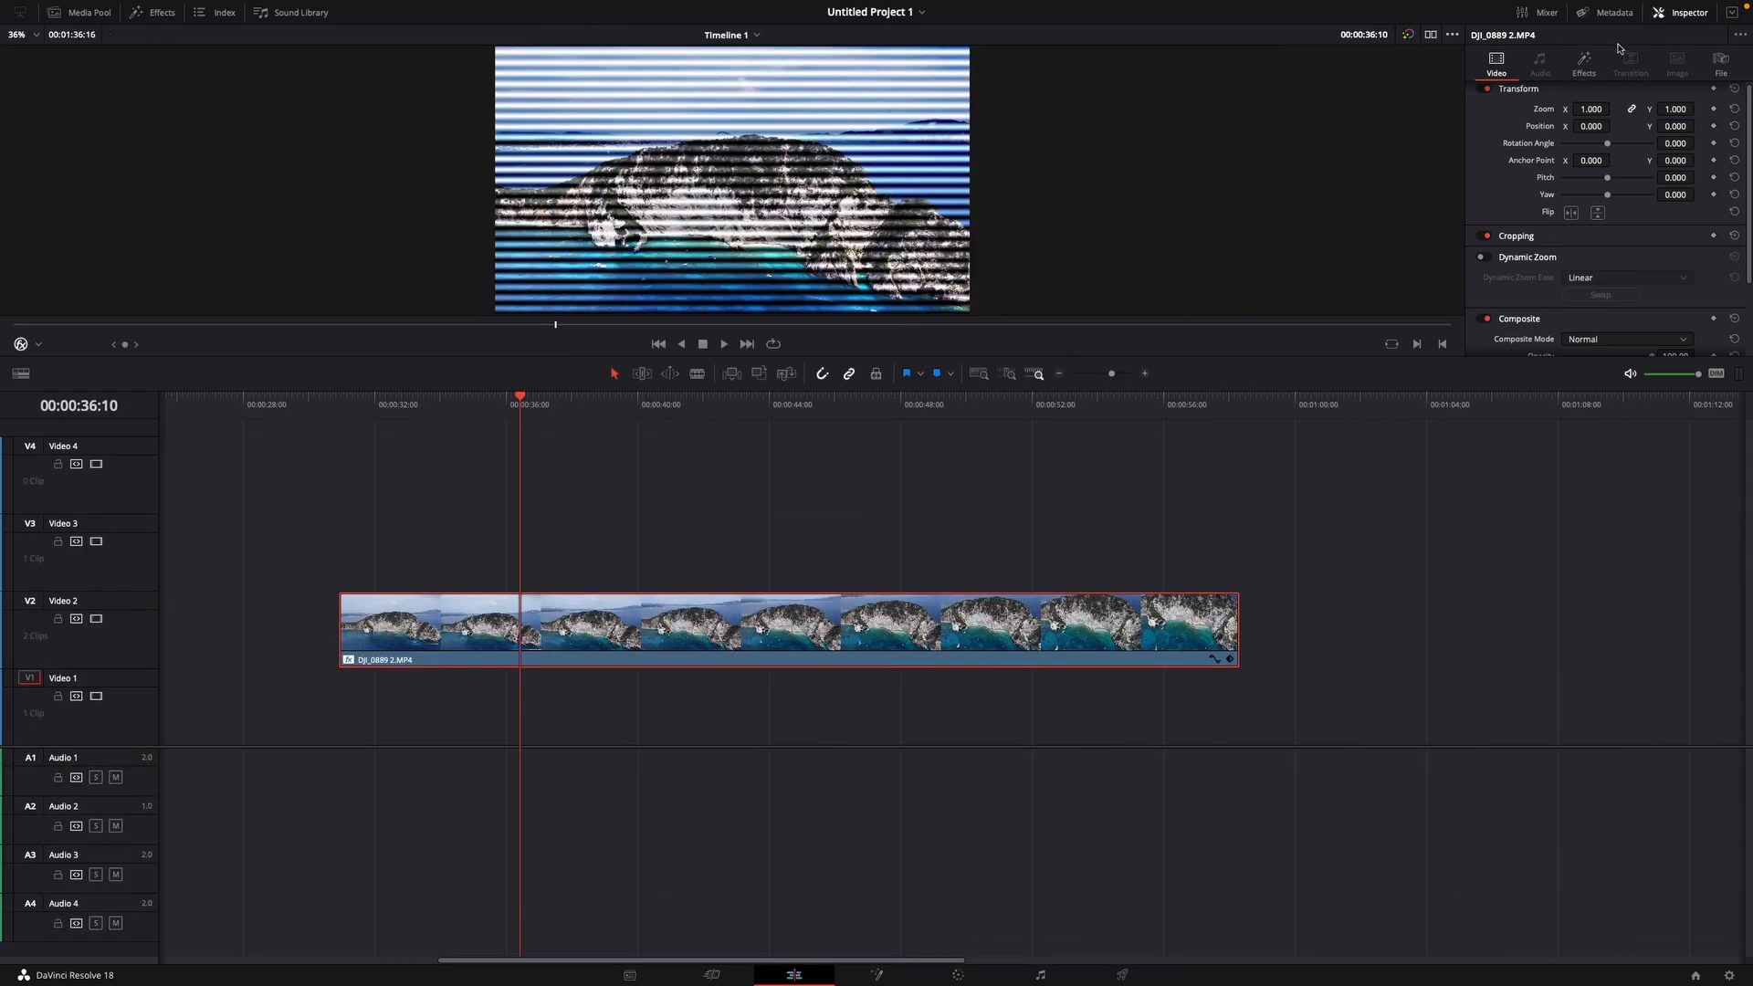
# Set the Scanlines effect's Line Frequency to 10 and Line Sharpness to 0.5
pyautogui.click(1584, 63)
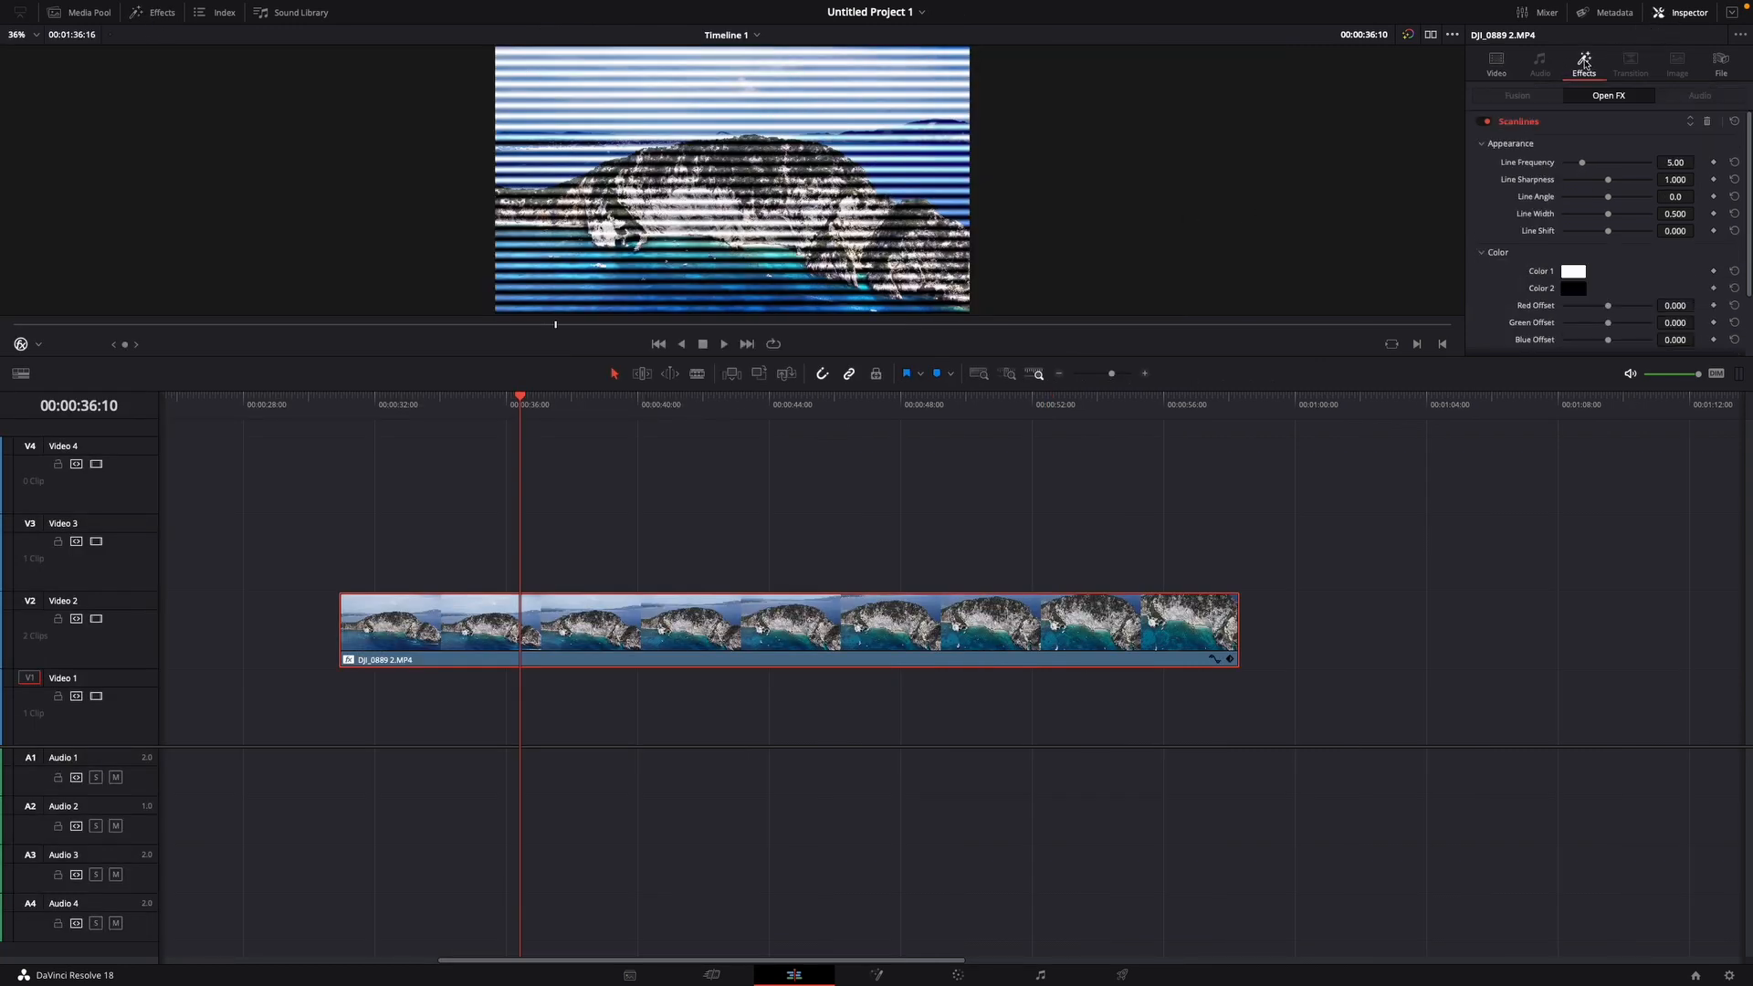
pyautogui.click(1675, 162)
pyautogui.press('Return')
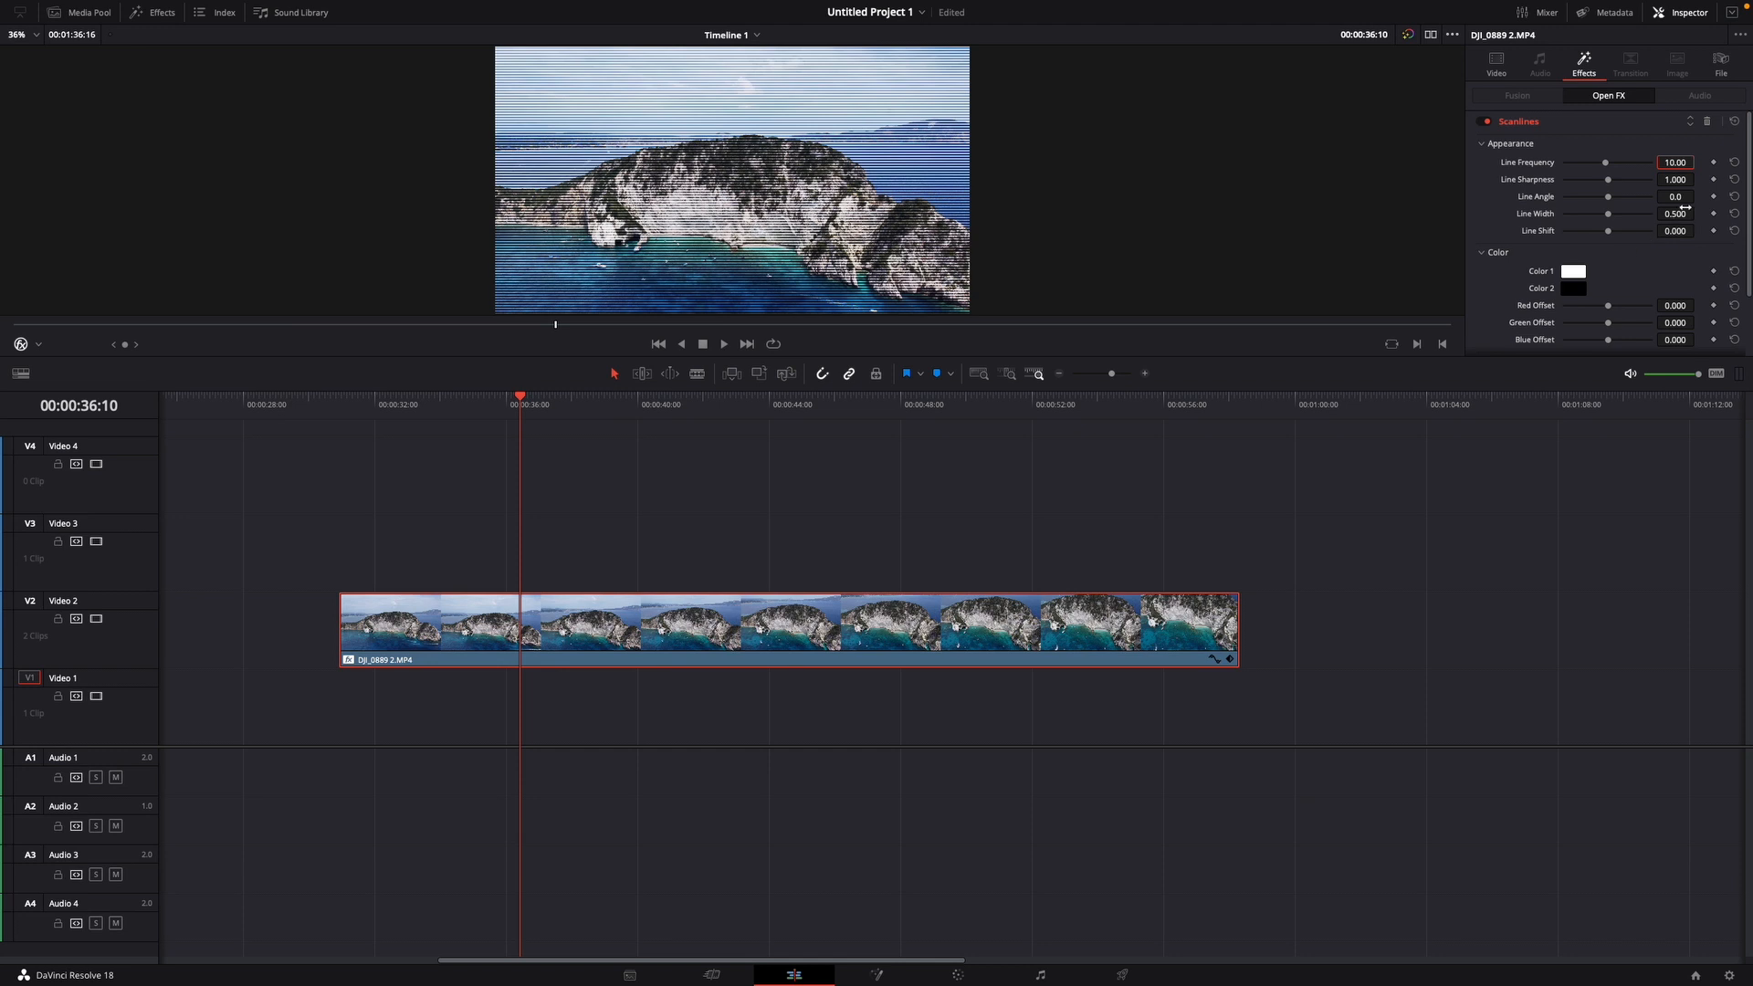
pyautogui.click(1678, 180)
pyautogui.write('0.5')
pyautogui.press('Return')
pyautogui.scroll(-2, 1570, 222)
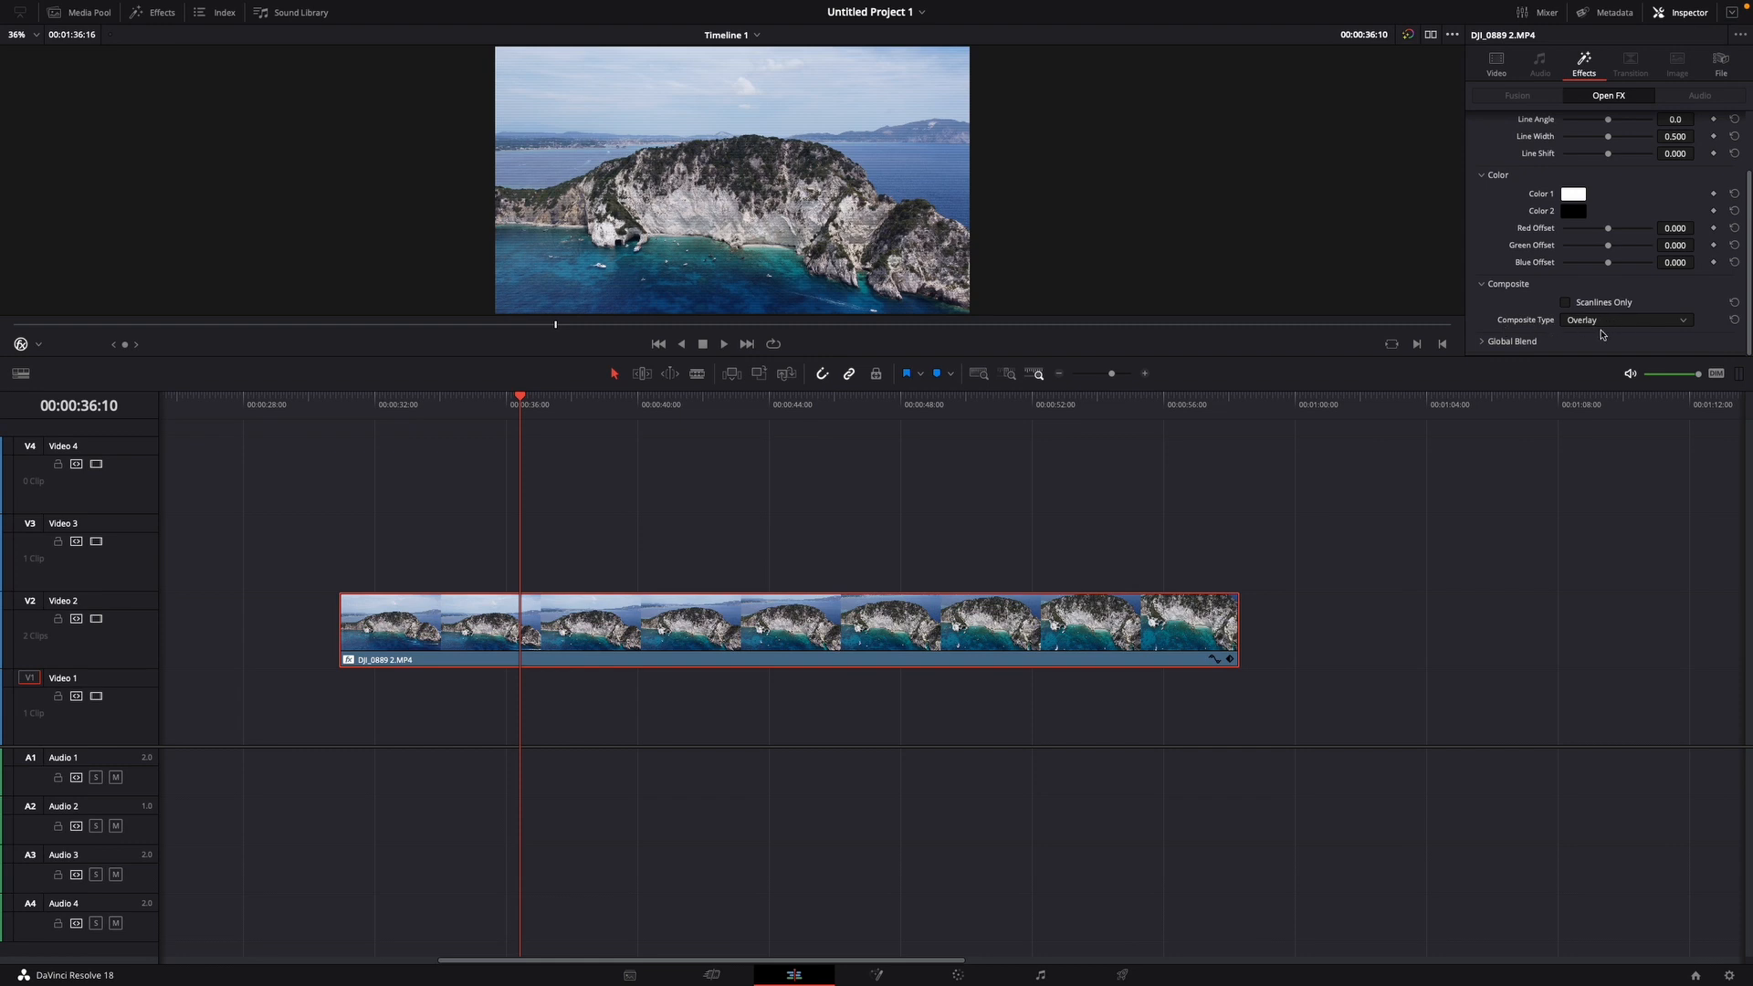
pyautogui.scroll(2, 1607, 311)
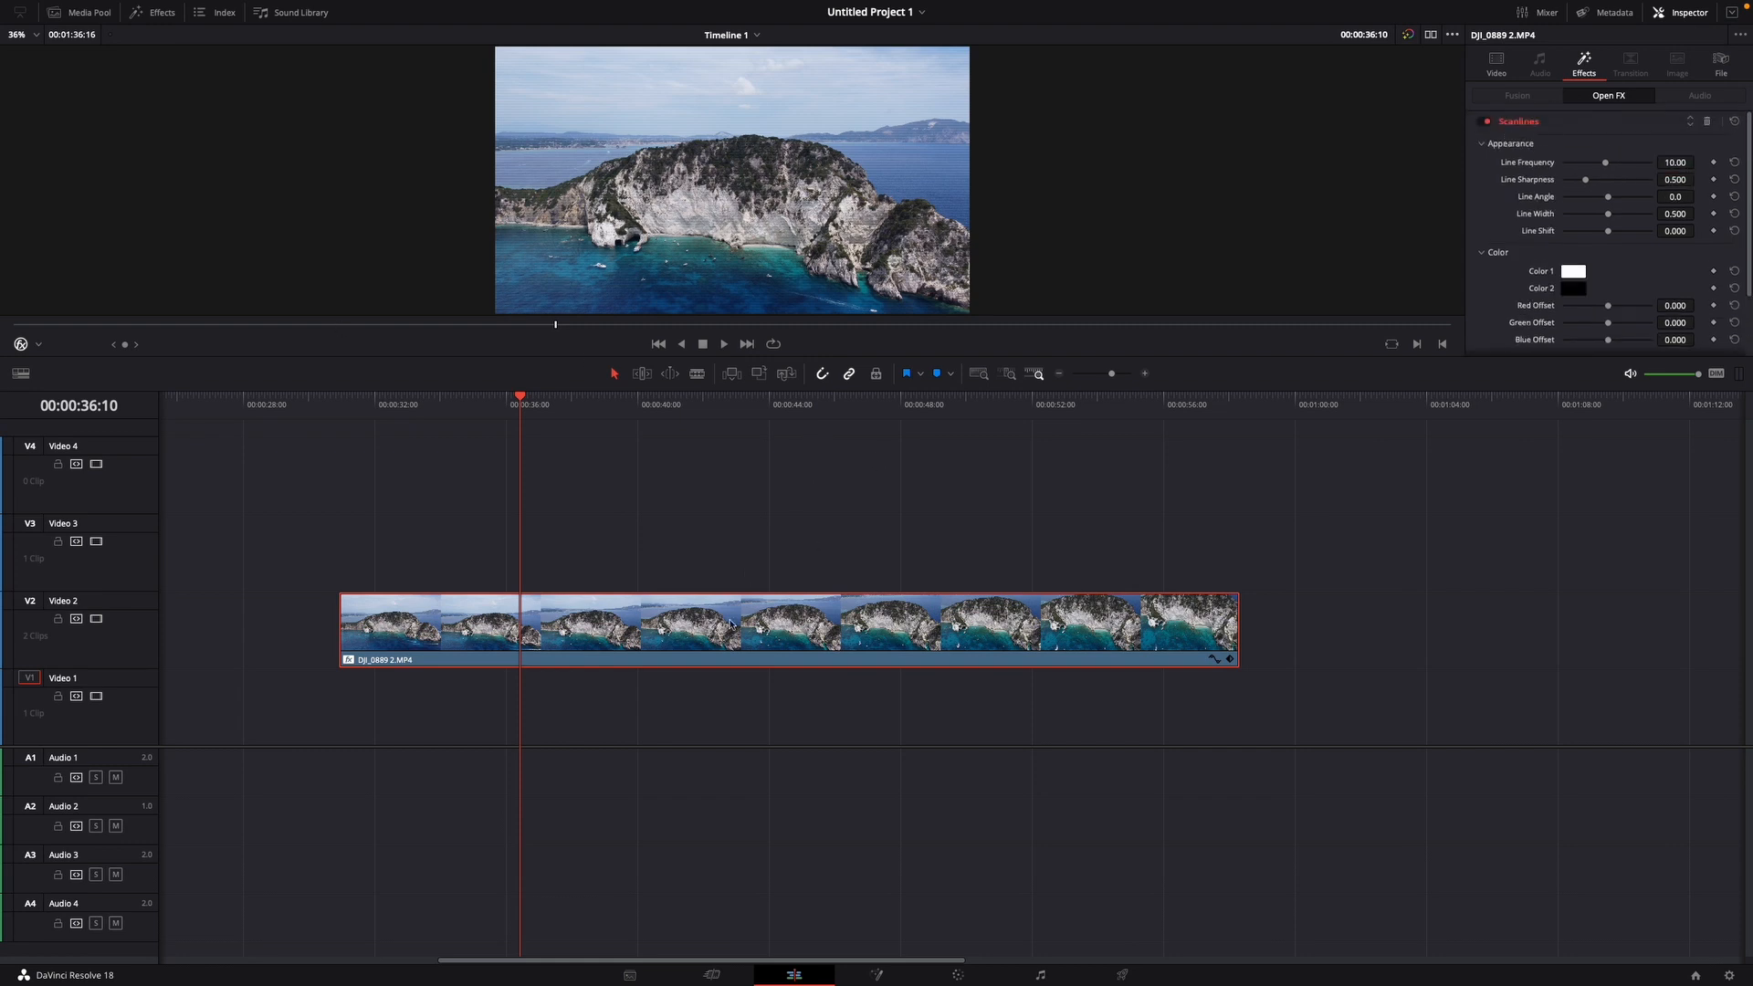
# Search the effects for "fast" and apply Fast Noise to the DJI_0889 2.MP4 clip
pyautogui.click(162, 12)
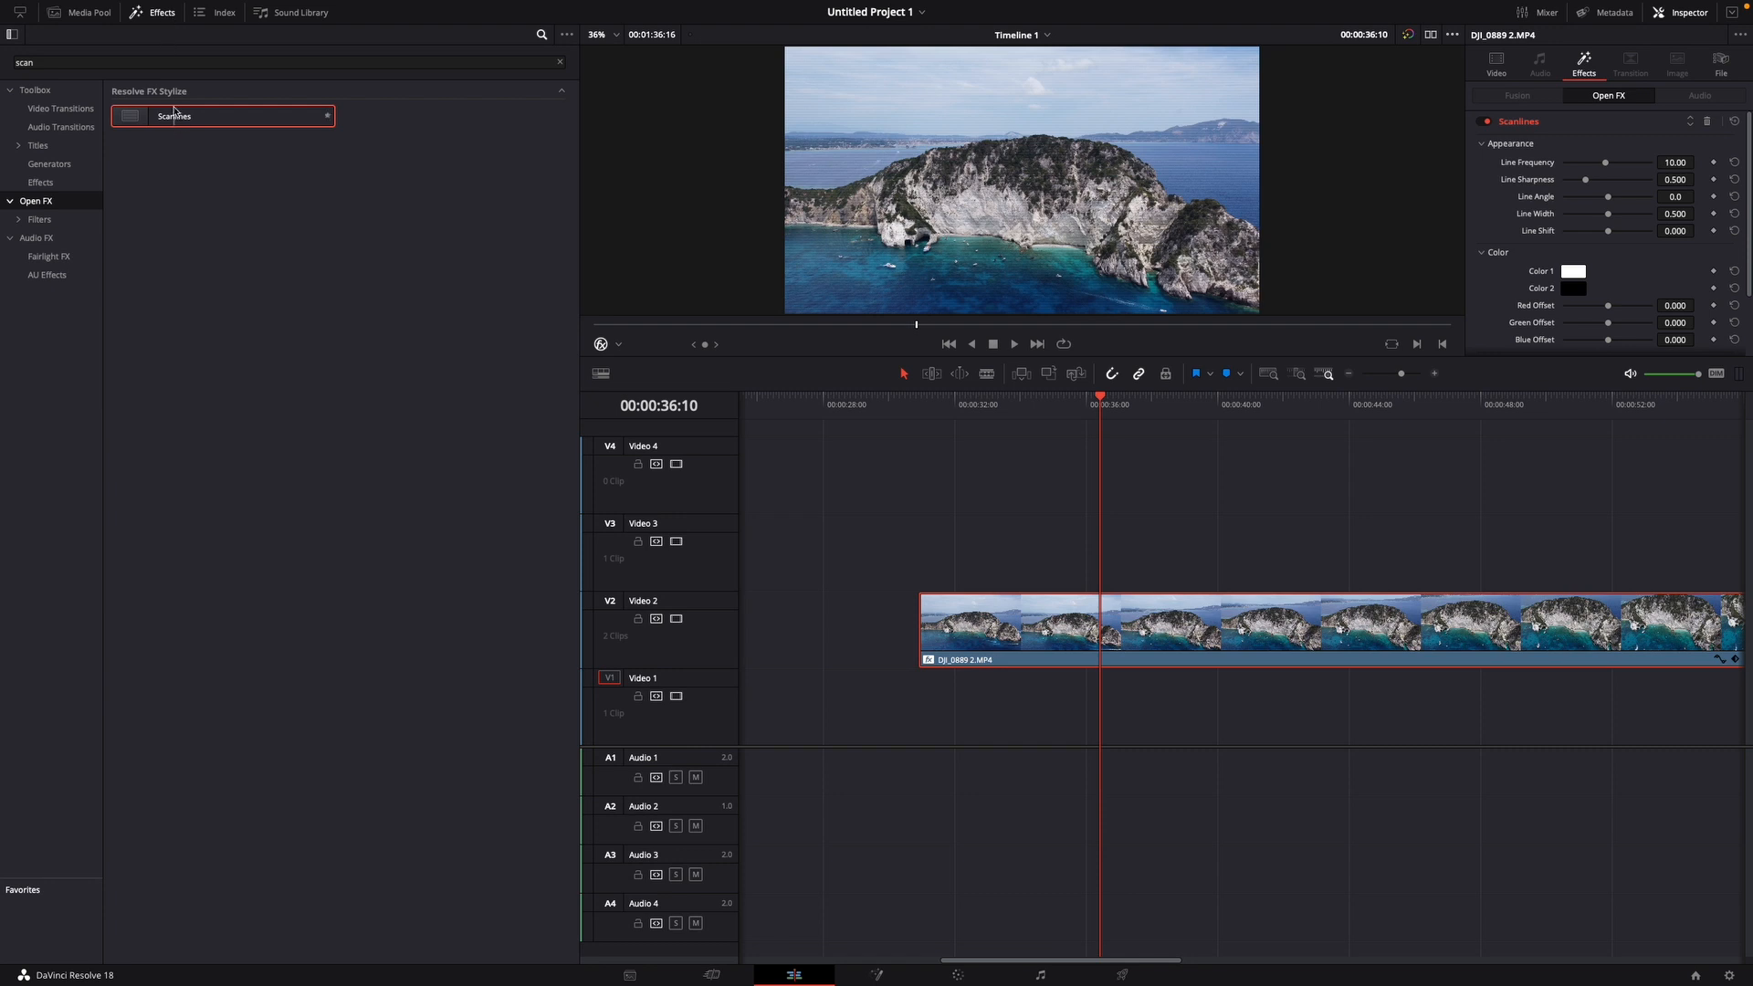
pyautogui.click(66, 63)
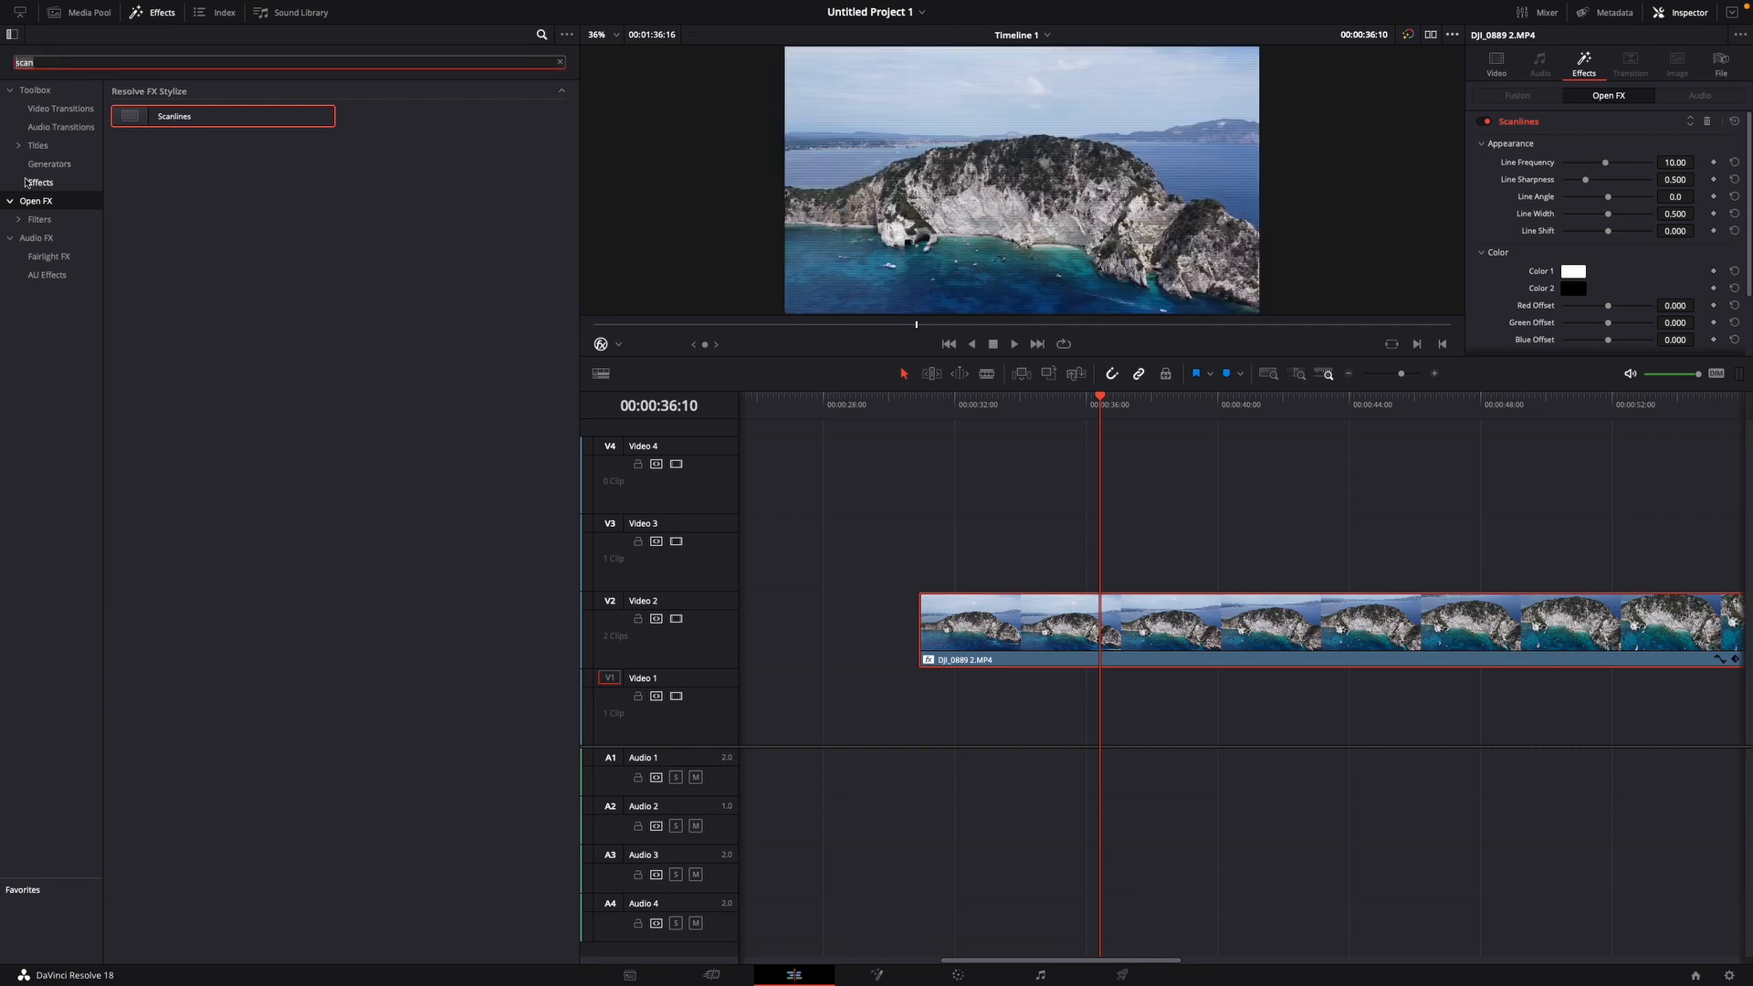
pyautogui.write('fast')
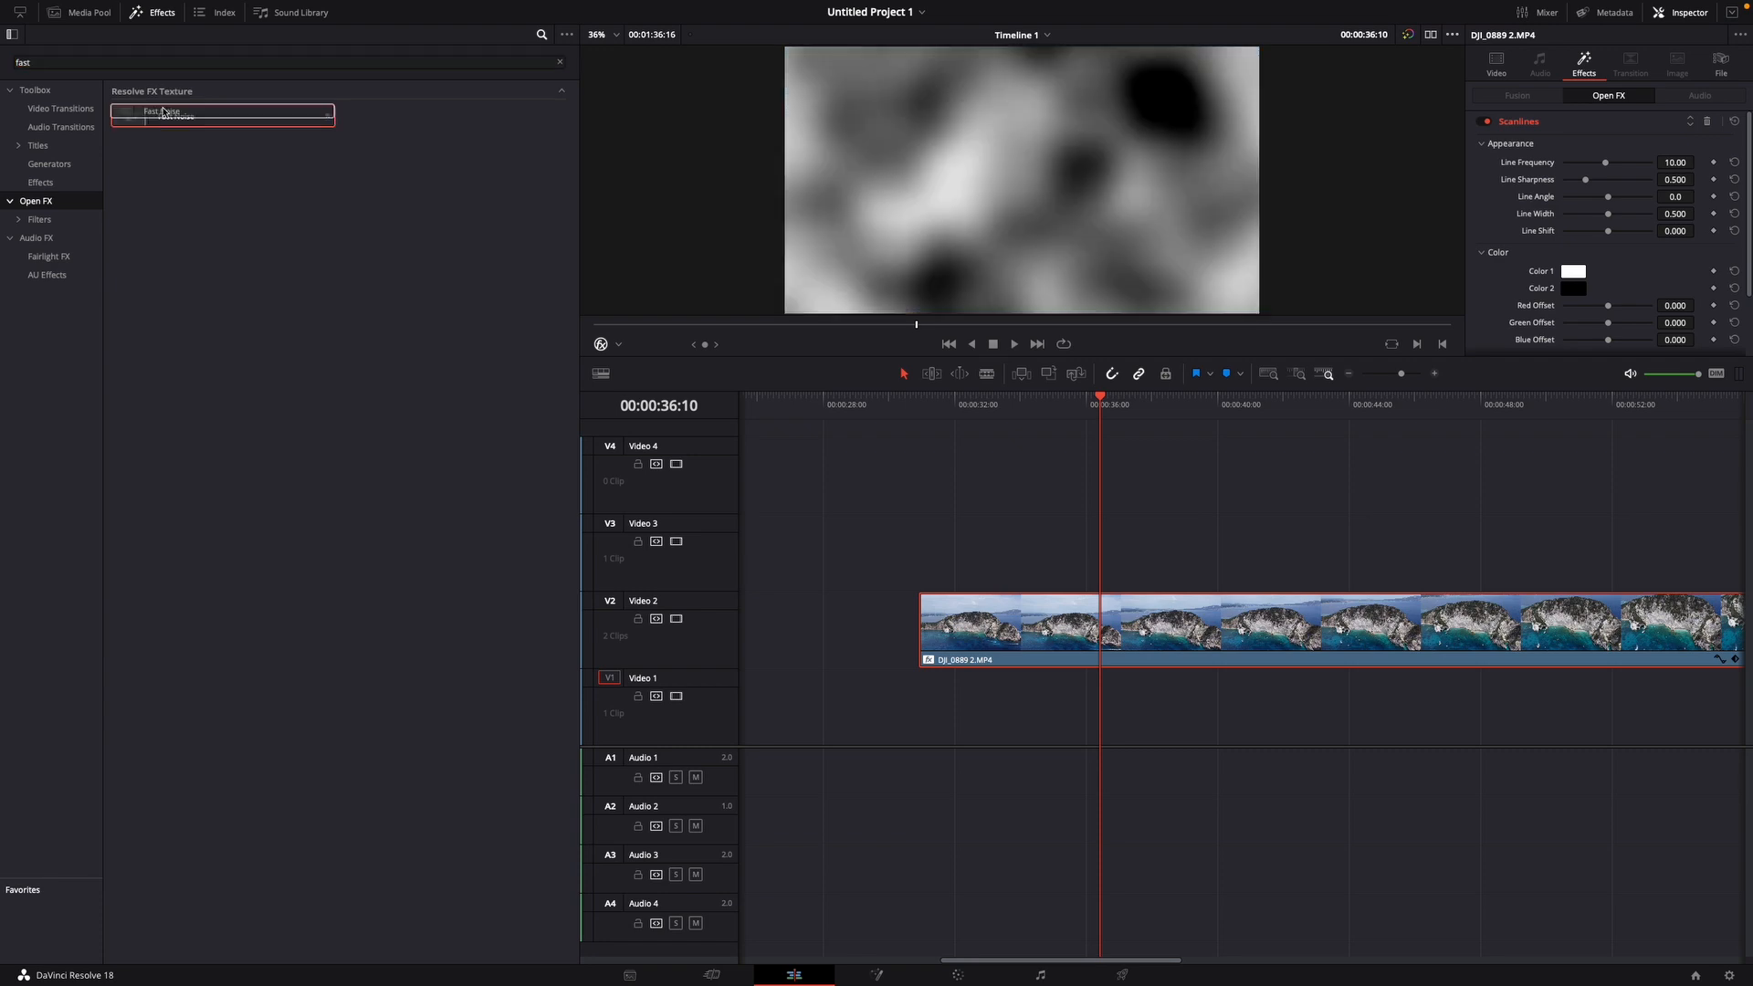
pyautogui.moveTo(146, 116); pyautogui.dragTo(1078, 632)
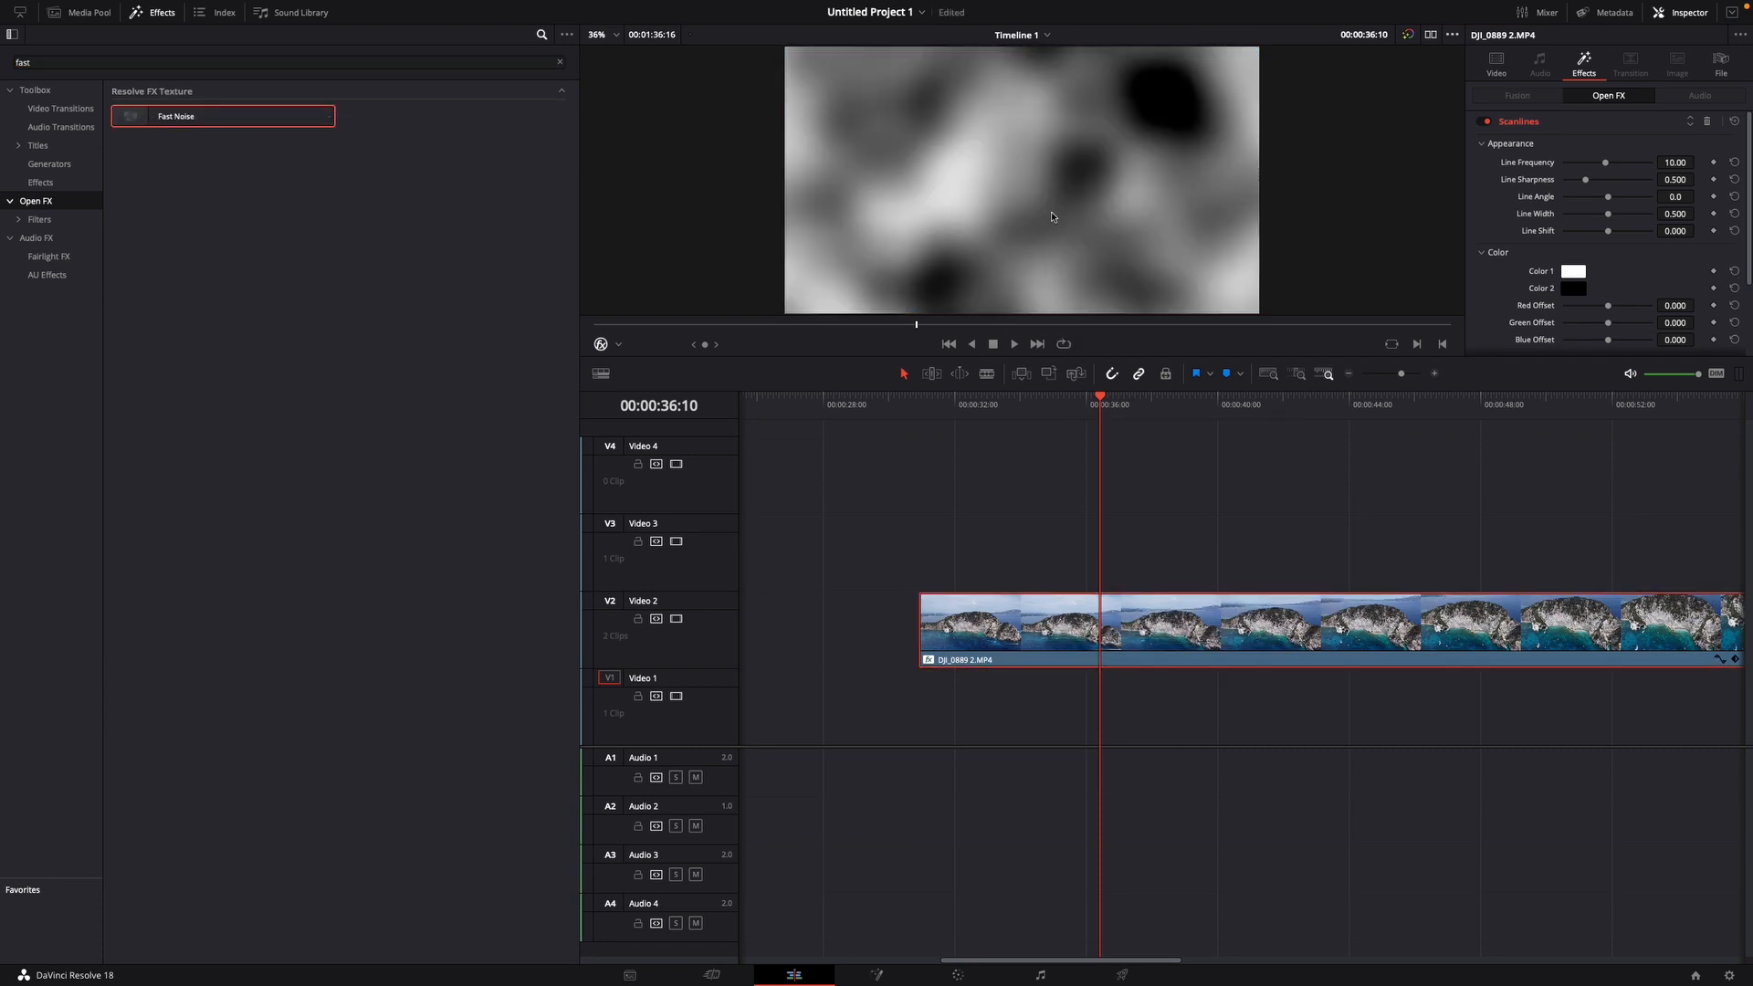
pyautogui.click(159, 16)
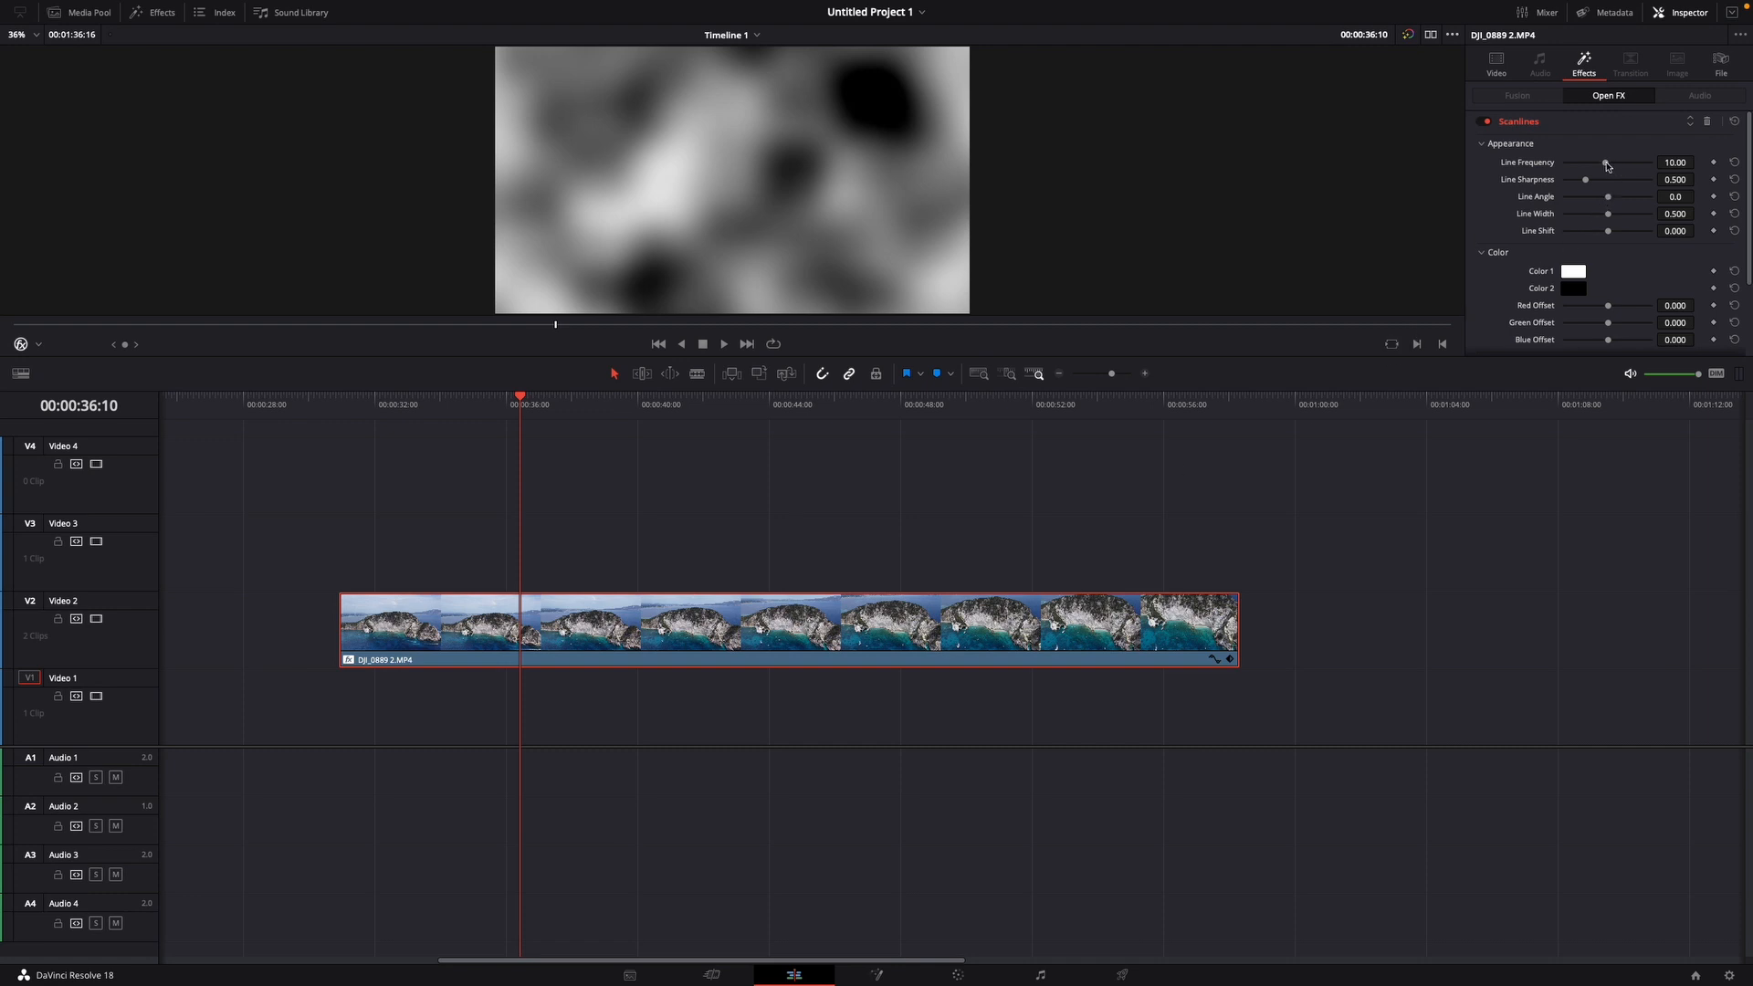
# Collapse the Scanlines settings and set the Fast Noise Scale to 0
pyautogui.click(1543, 125)
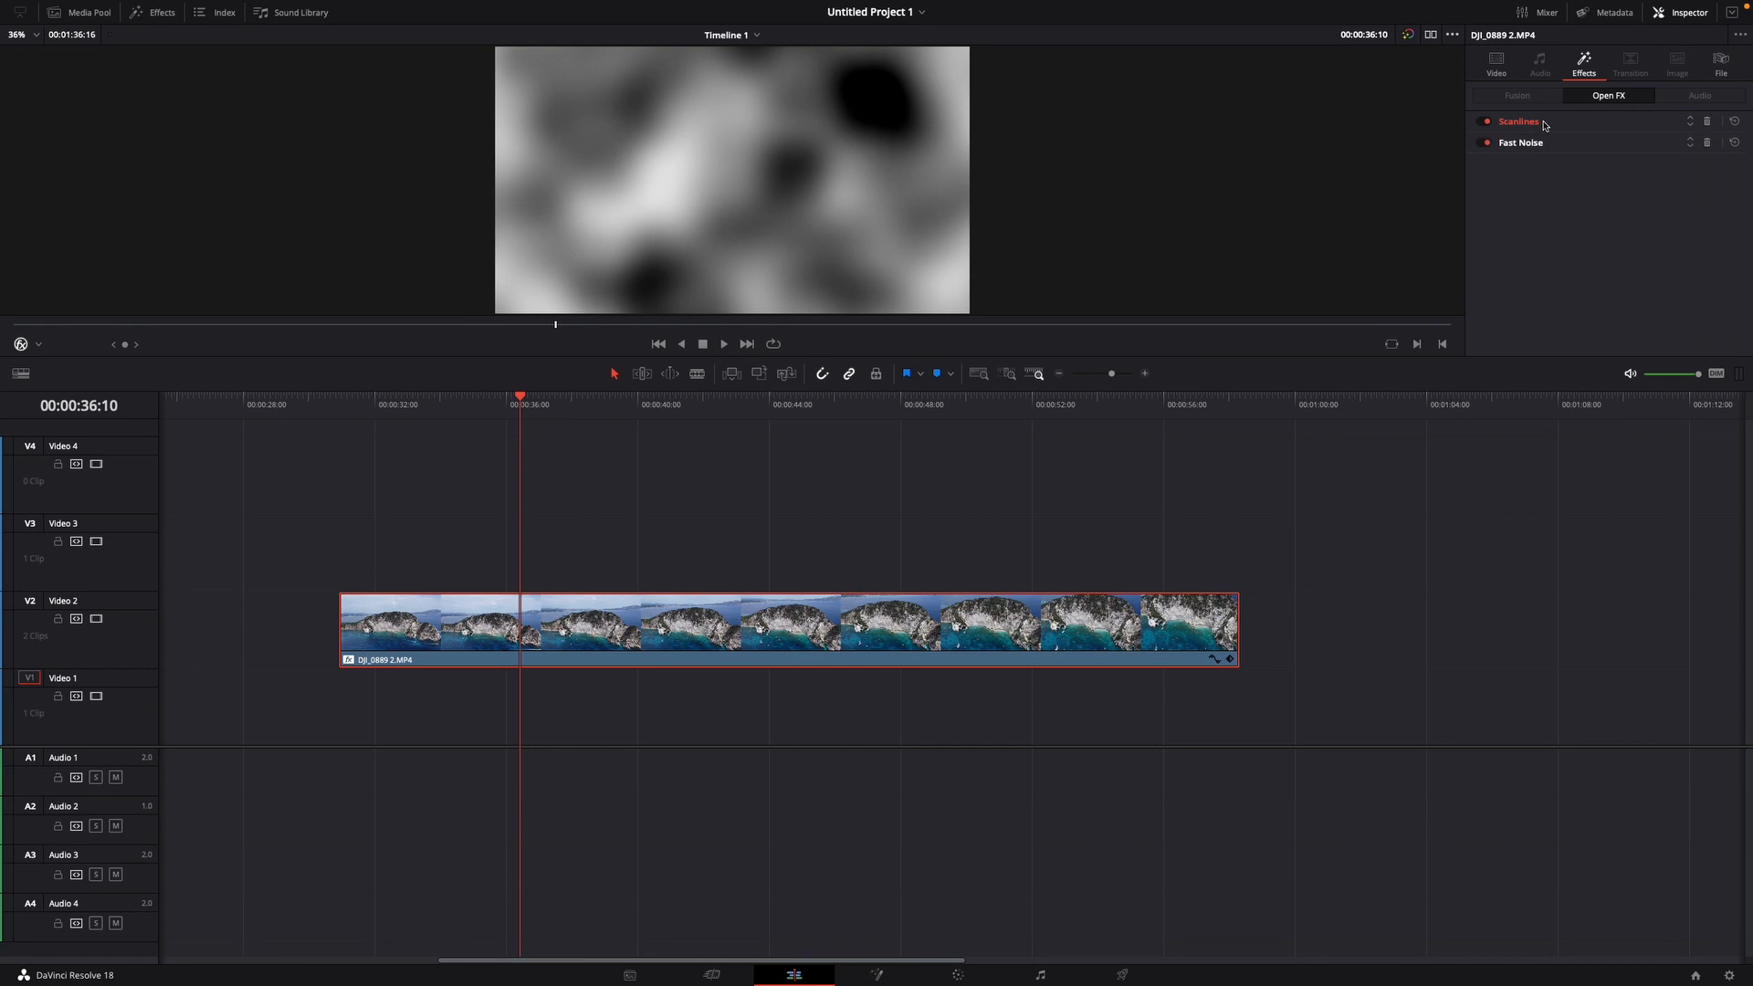
pyautogui.click(1557, 144)
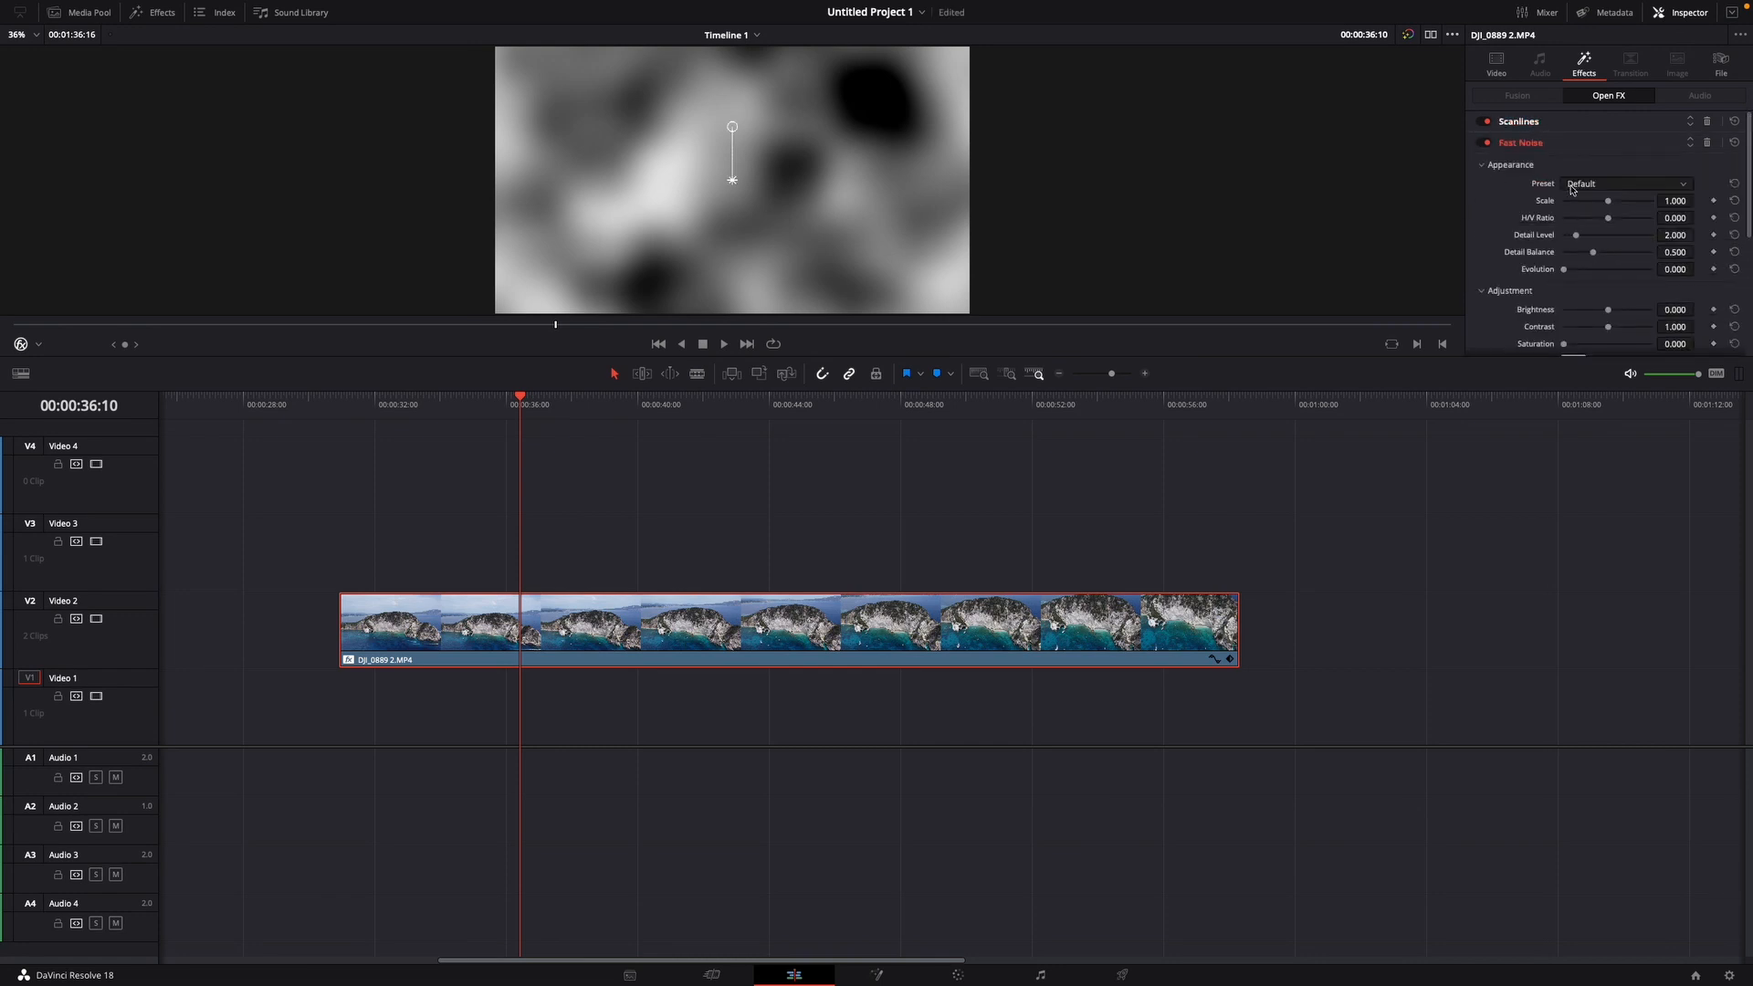
pyautogui.moveTo(1608, 202); pyautogui.dragTo(1548, 211)
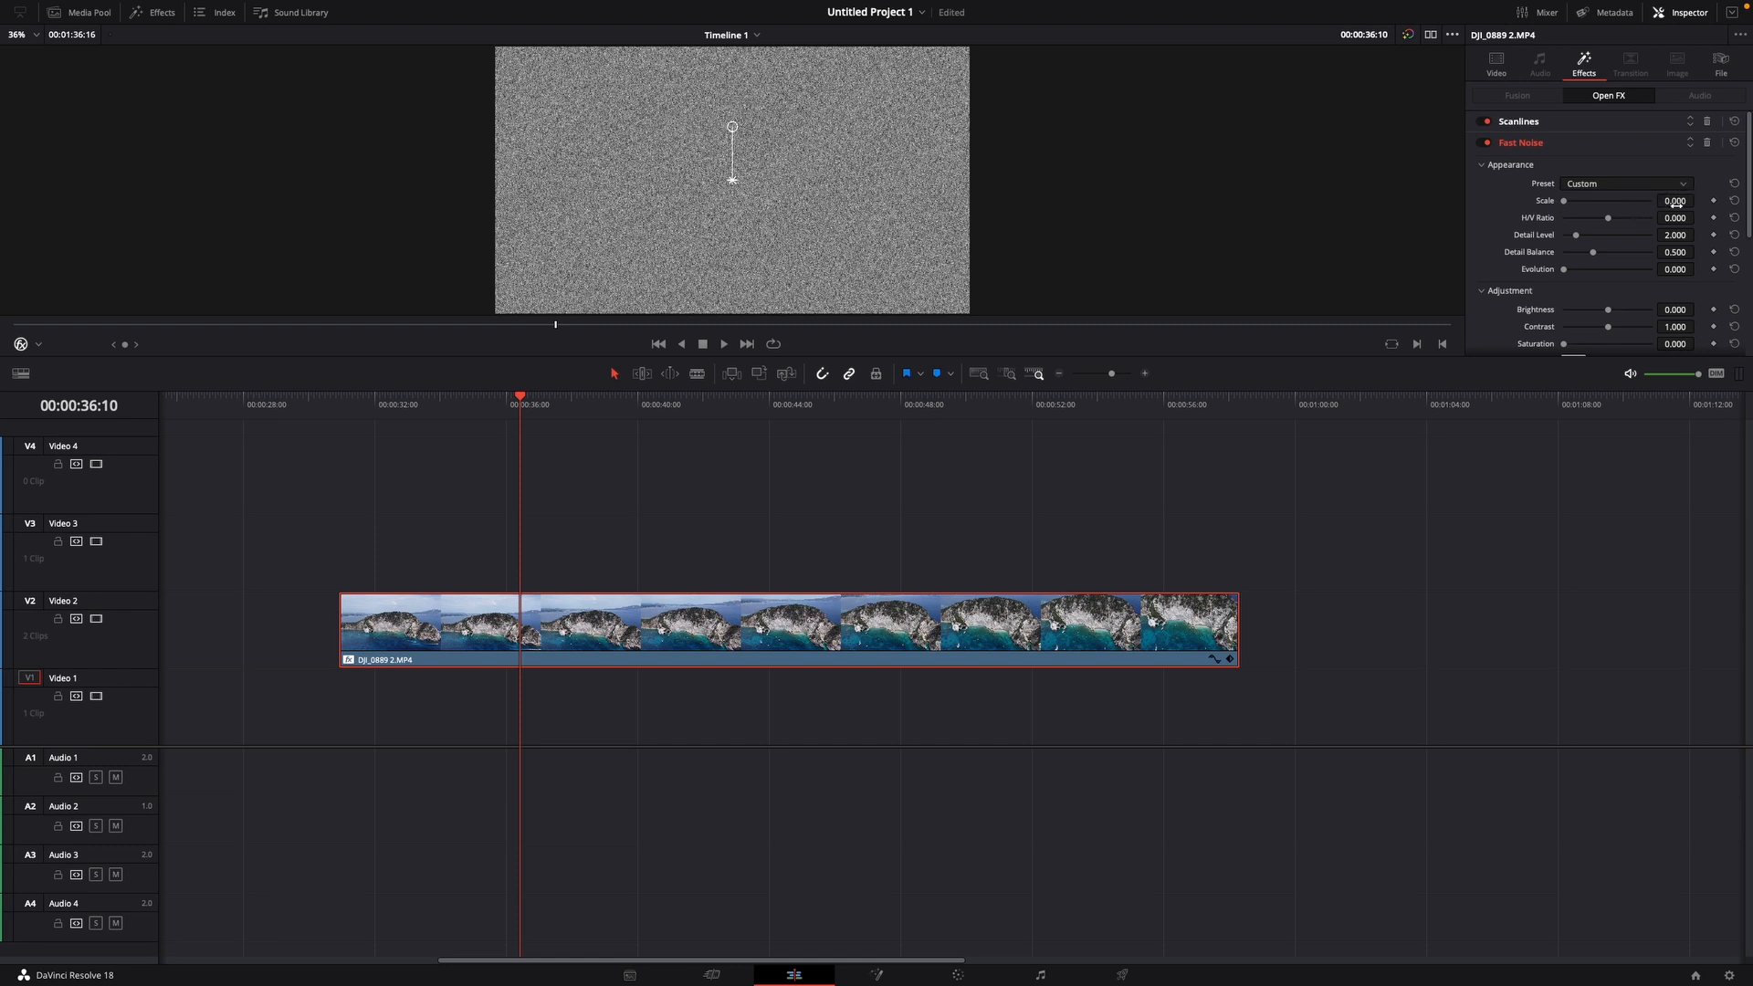
# Adjust the Fast Noise Brightness and reduce its Contrast to make the grain subtler
pyautogui.scroll(-3, 1633, 292)
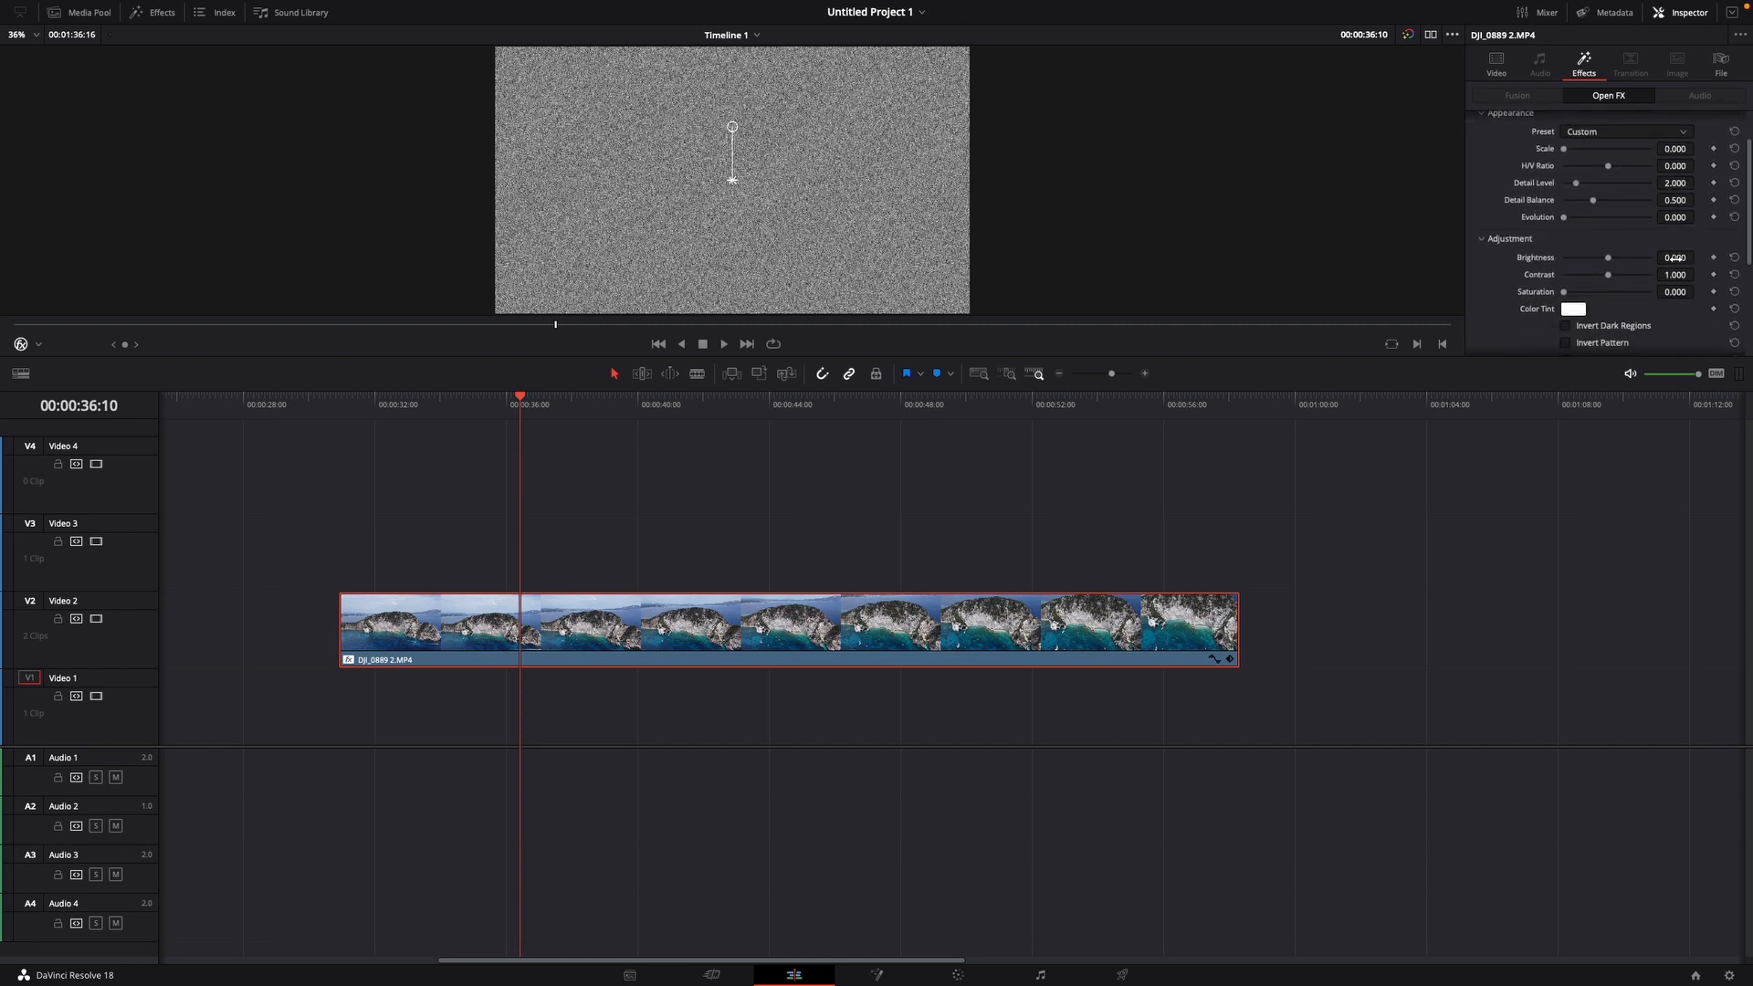
pyautogui.click(1674, 258)
pyautogui.press('BackSpace')
pyautogui.press('Return')
pyautogui.click(1672, 273)
pyautogui.press('BackSpace')
pyautogui.press('Return')
# Set the Fast Noise Composite Type to Overlay and play back the clip to preview the grain
pyautogui.scroll(-4, 1636, 300)
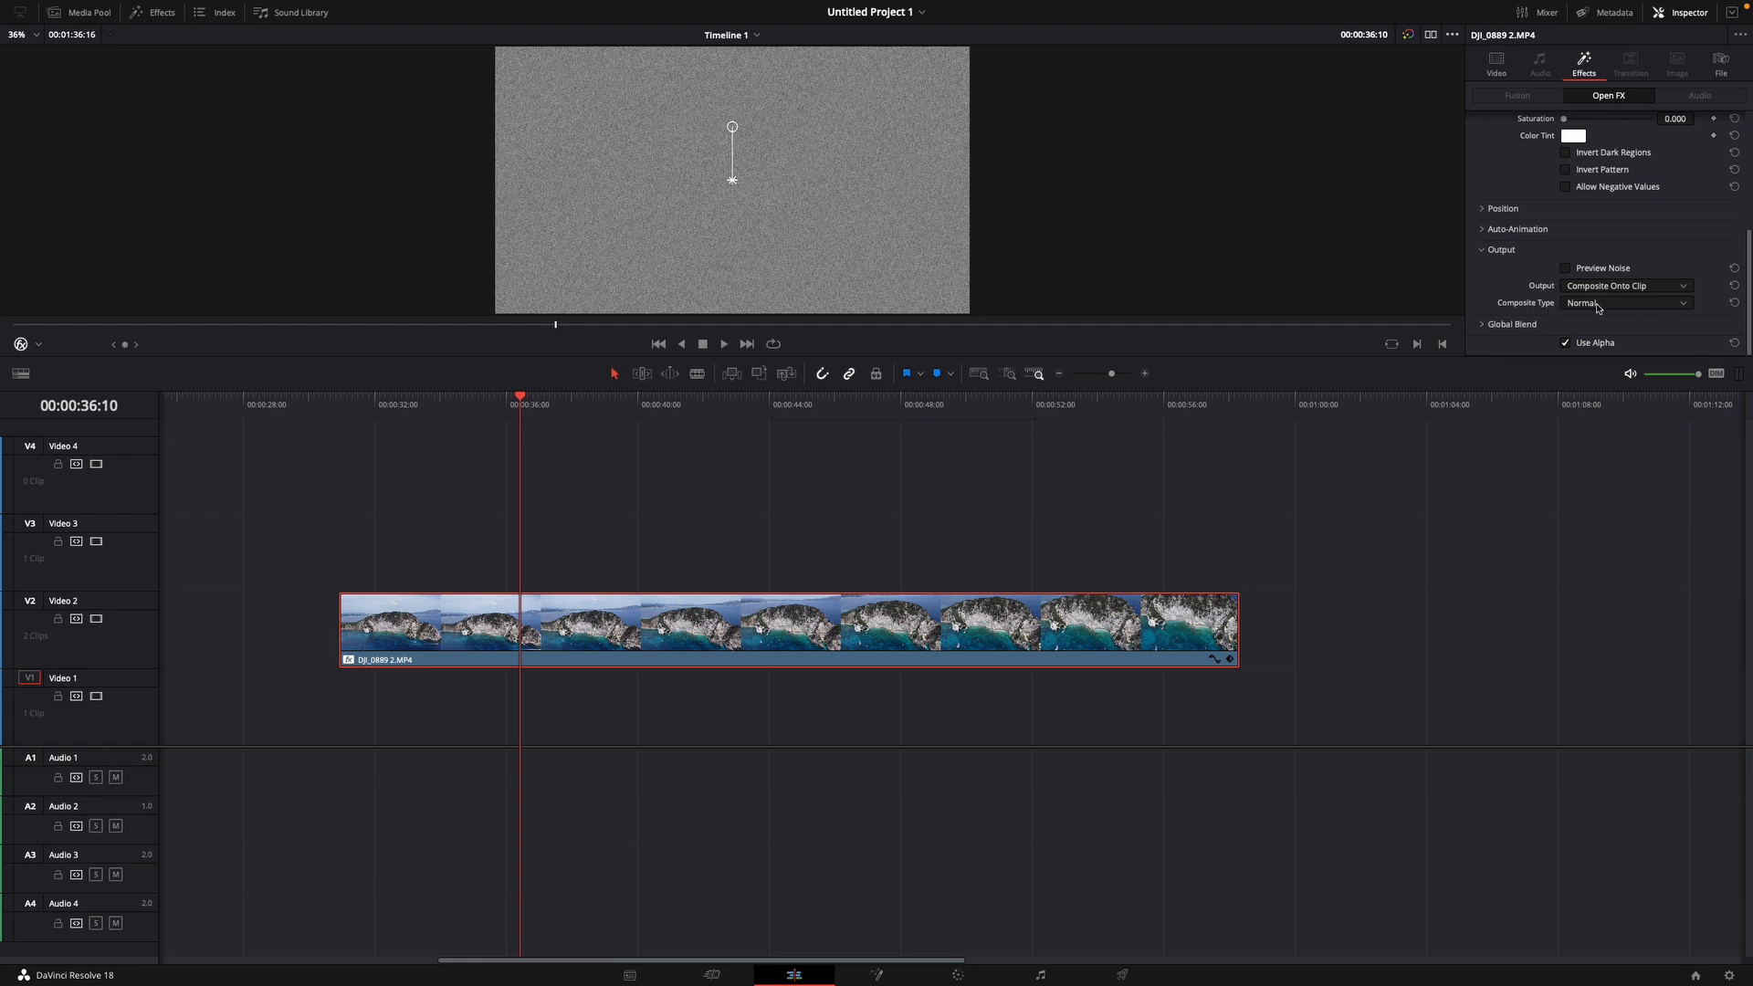
pyautogui.click(1599, 305)
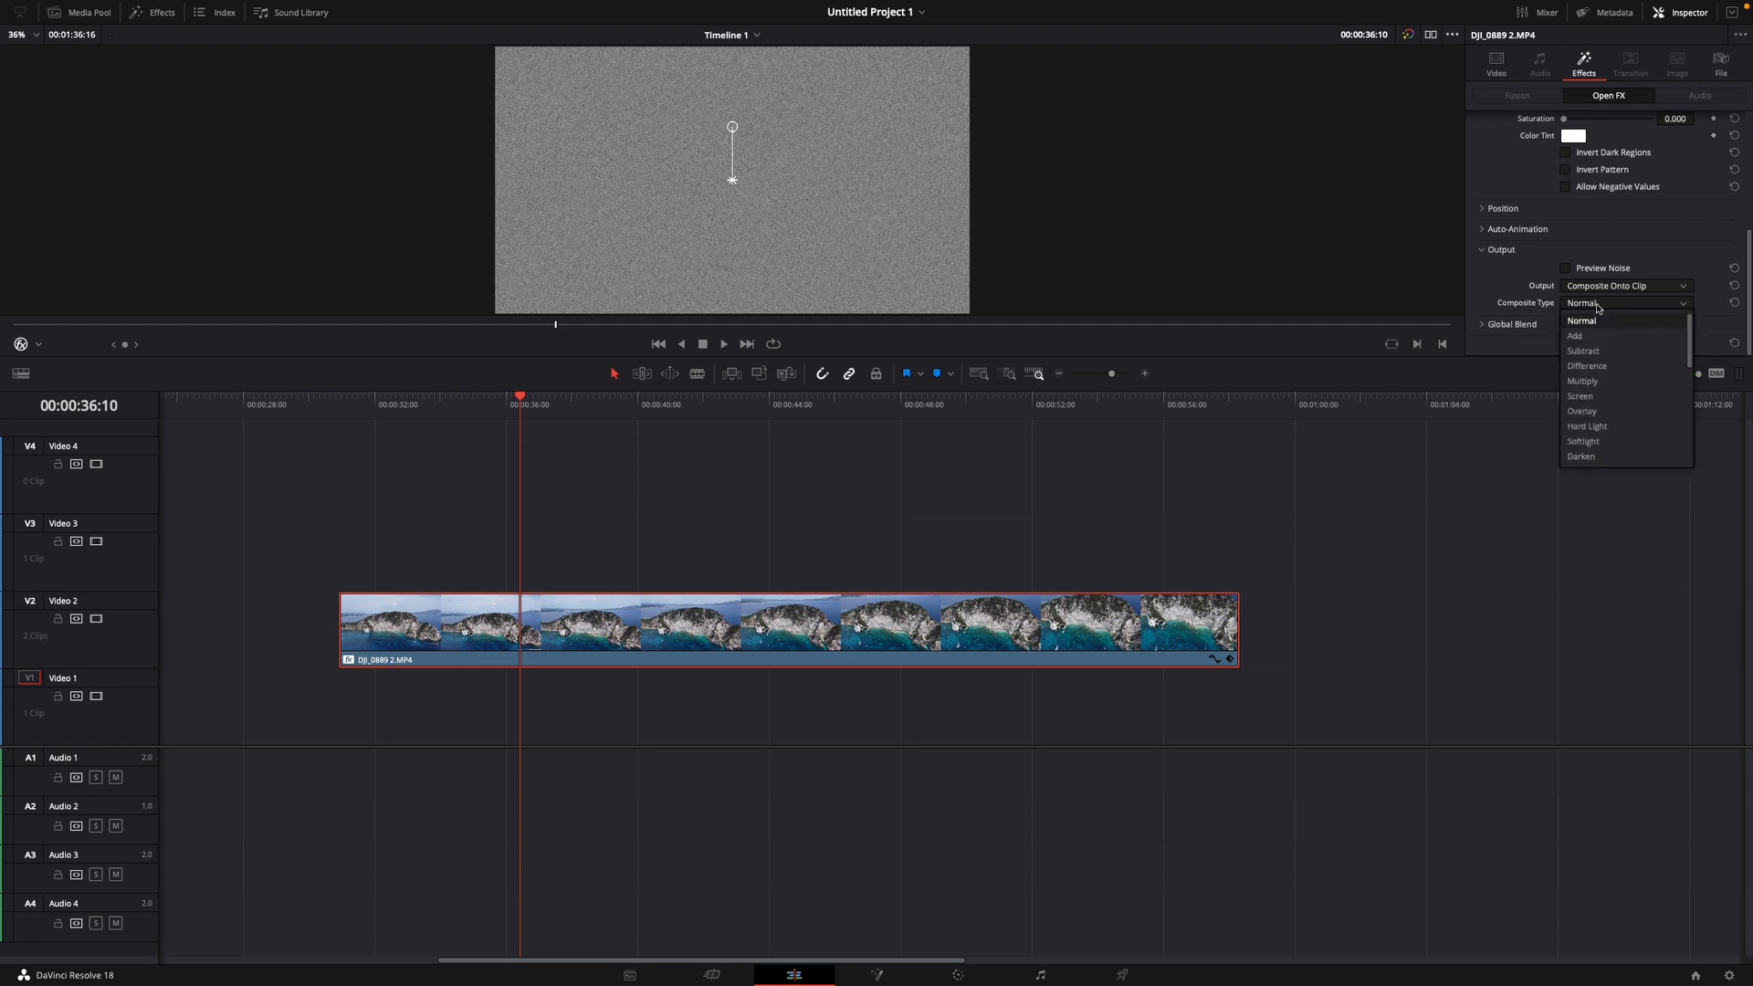
pyautogui.click(1593, 413)
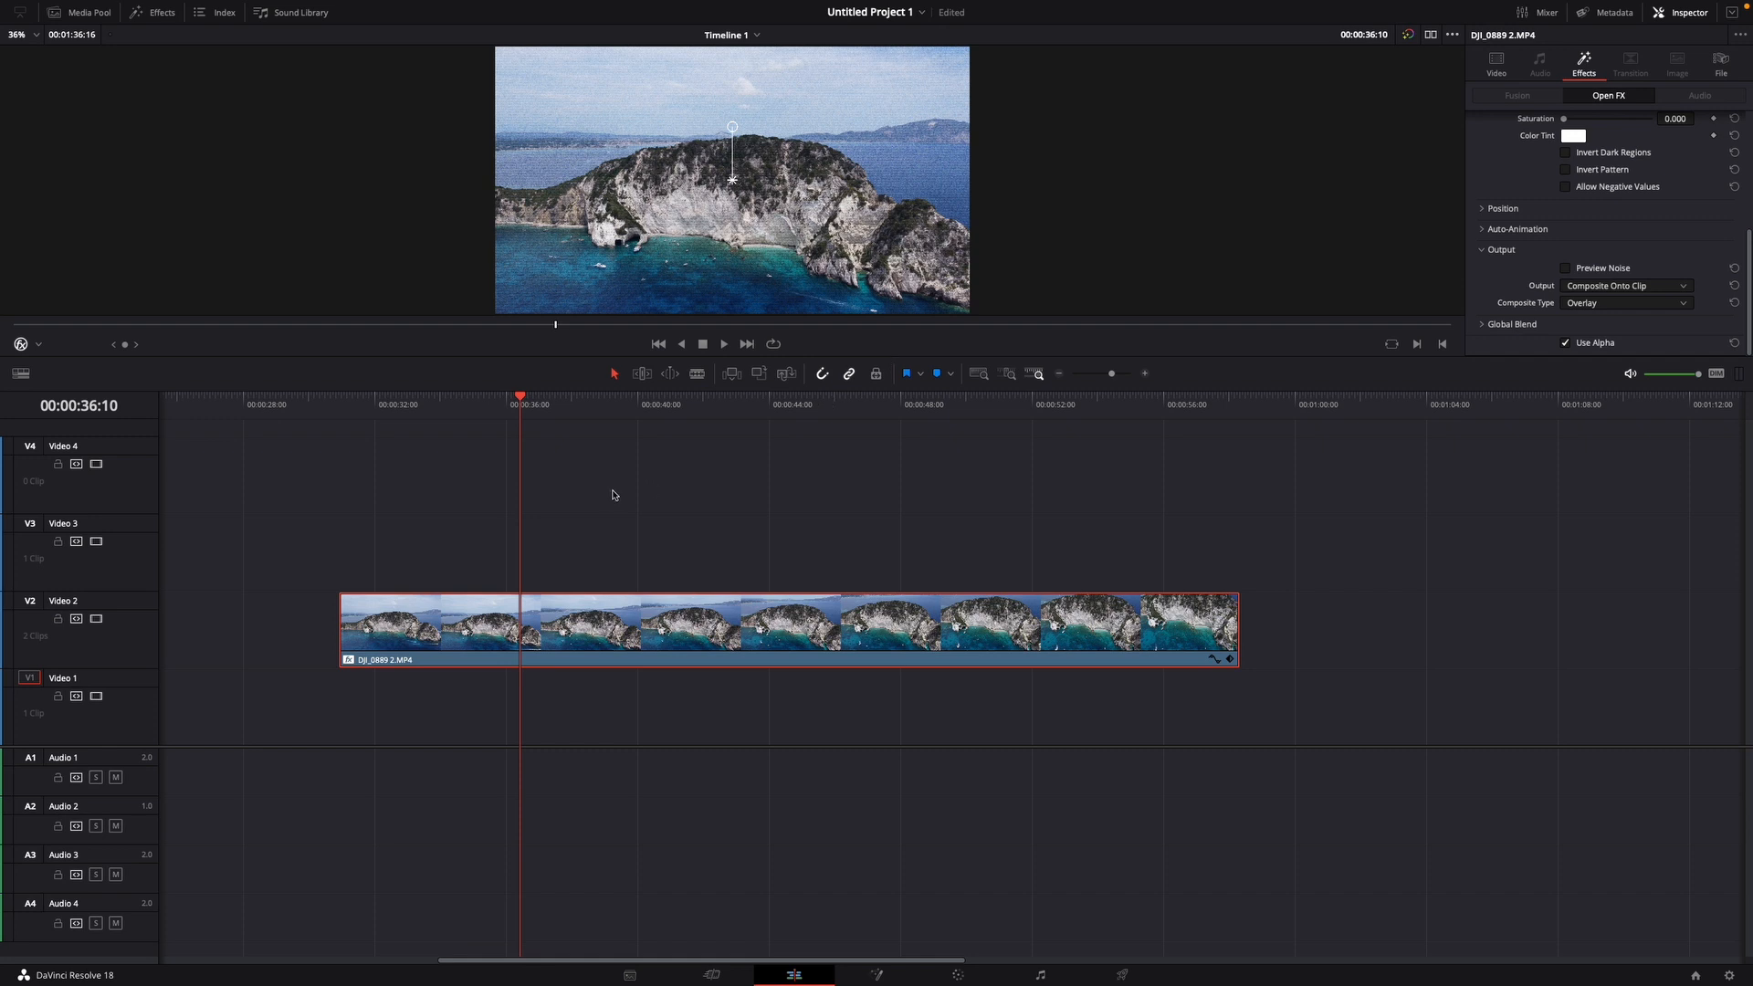
pyautogui.press('space')
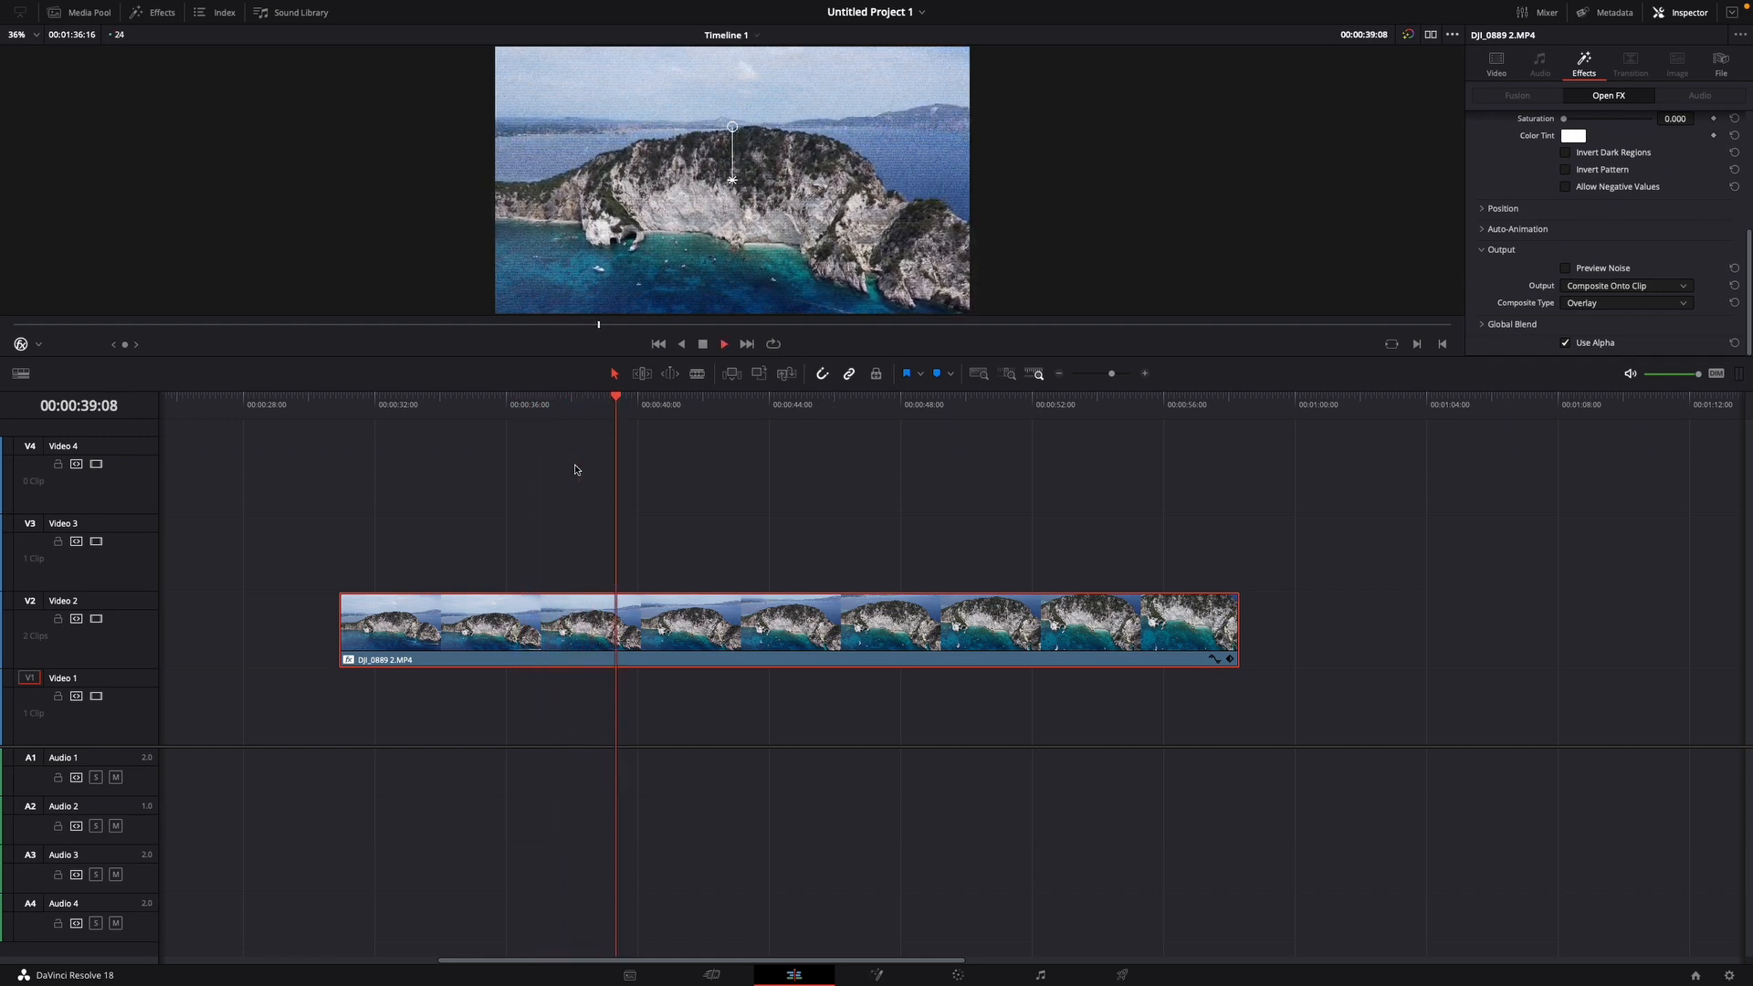
pyautogui.press('space')
# Search the Open FX effects for "vigne" and apply Vignette to the DJI_0889 2.MP4 clip
pyautogui.click(153, 12)
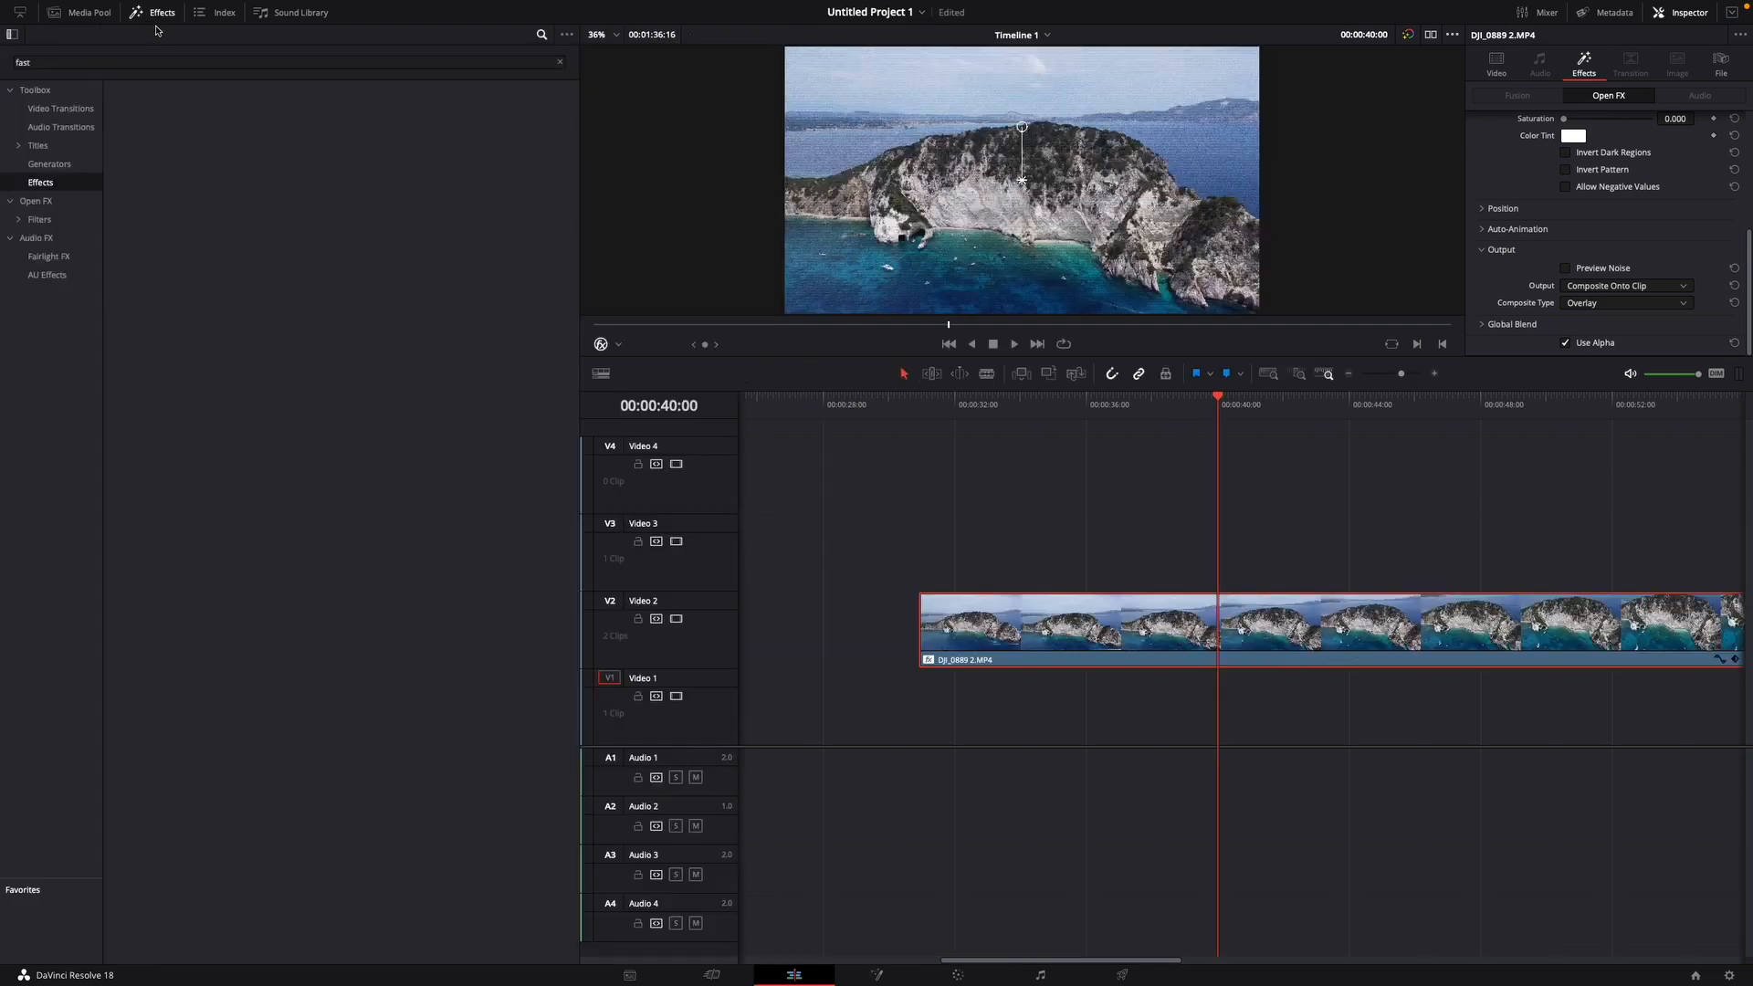
pyautogui.click(60, 202)
pyautogui.click(33, 62)
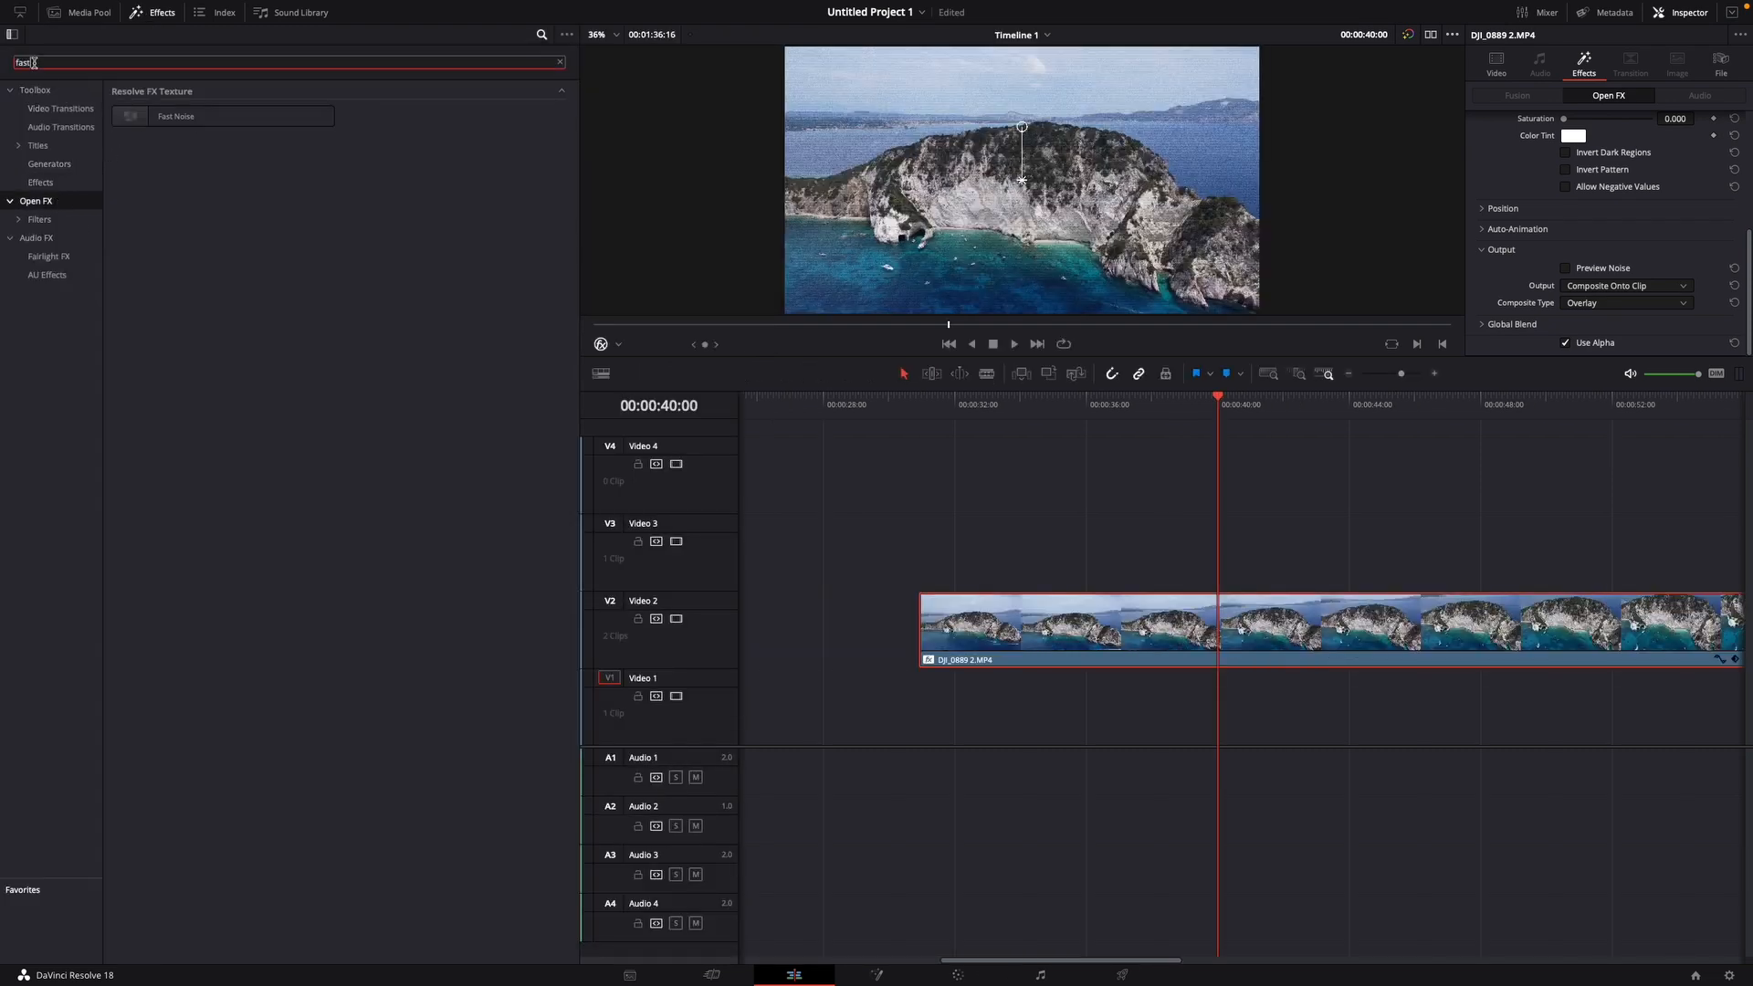
pyautogui.write('fast')
pyautogui.write('vigne')
pyautogui.moveTo(182, 118); pyautogui.dragTo(1041, 636)
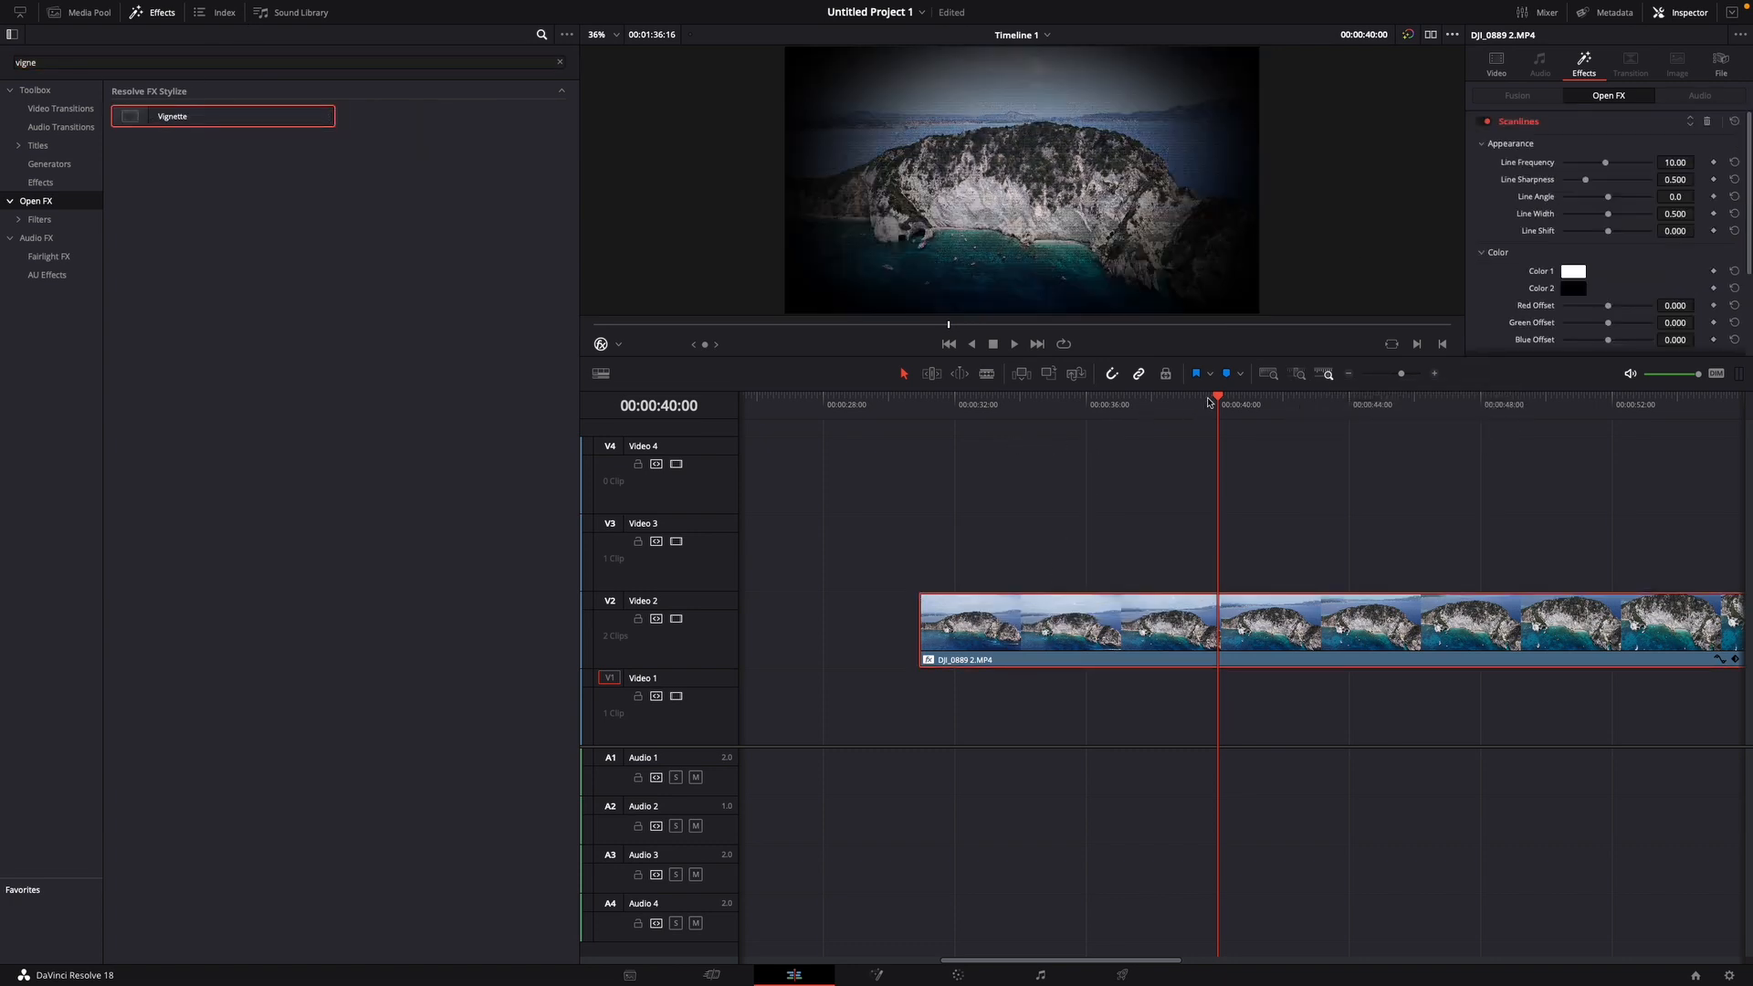
# Move the playhead back to 00:00:38:10 and increase the Vignette Size to about 0.634
pyautogui.moveTo(1215, 402); pyautogui.dragTo(1166, 404)
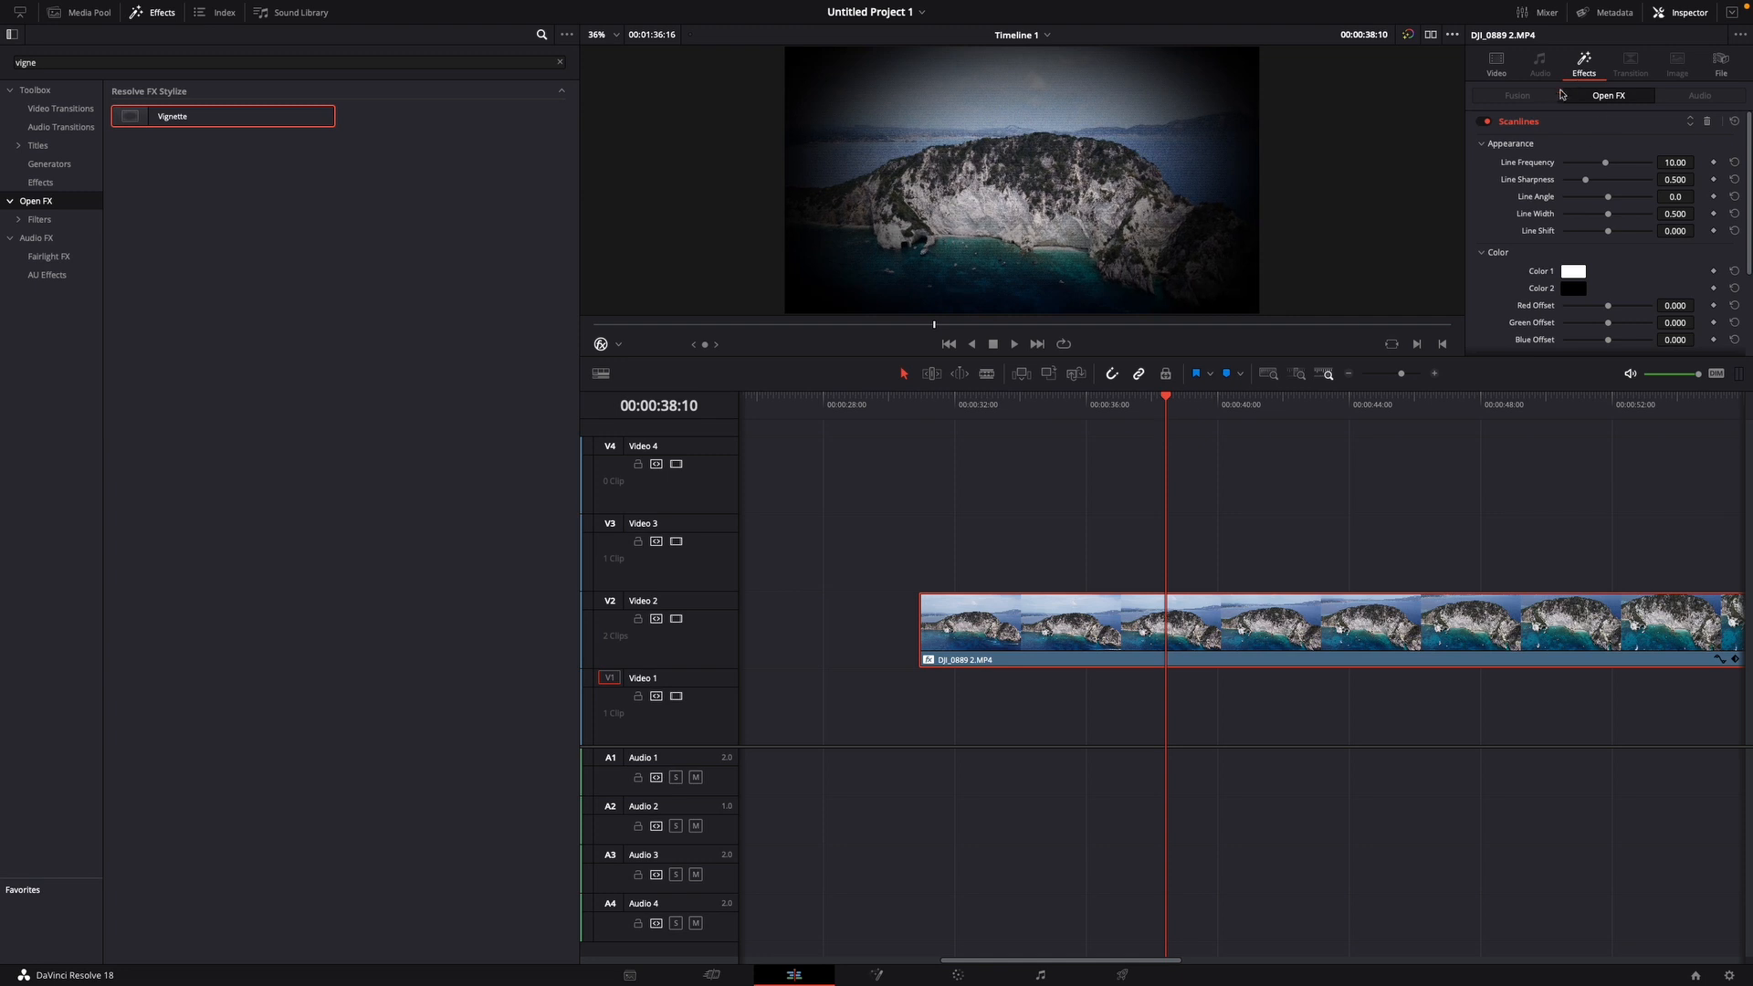
pyautogui.click(1535, 124)
pyautogui.click(1531, 164)
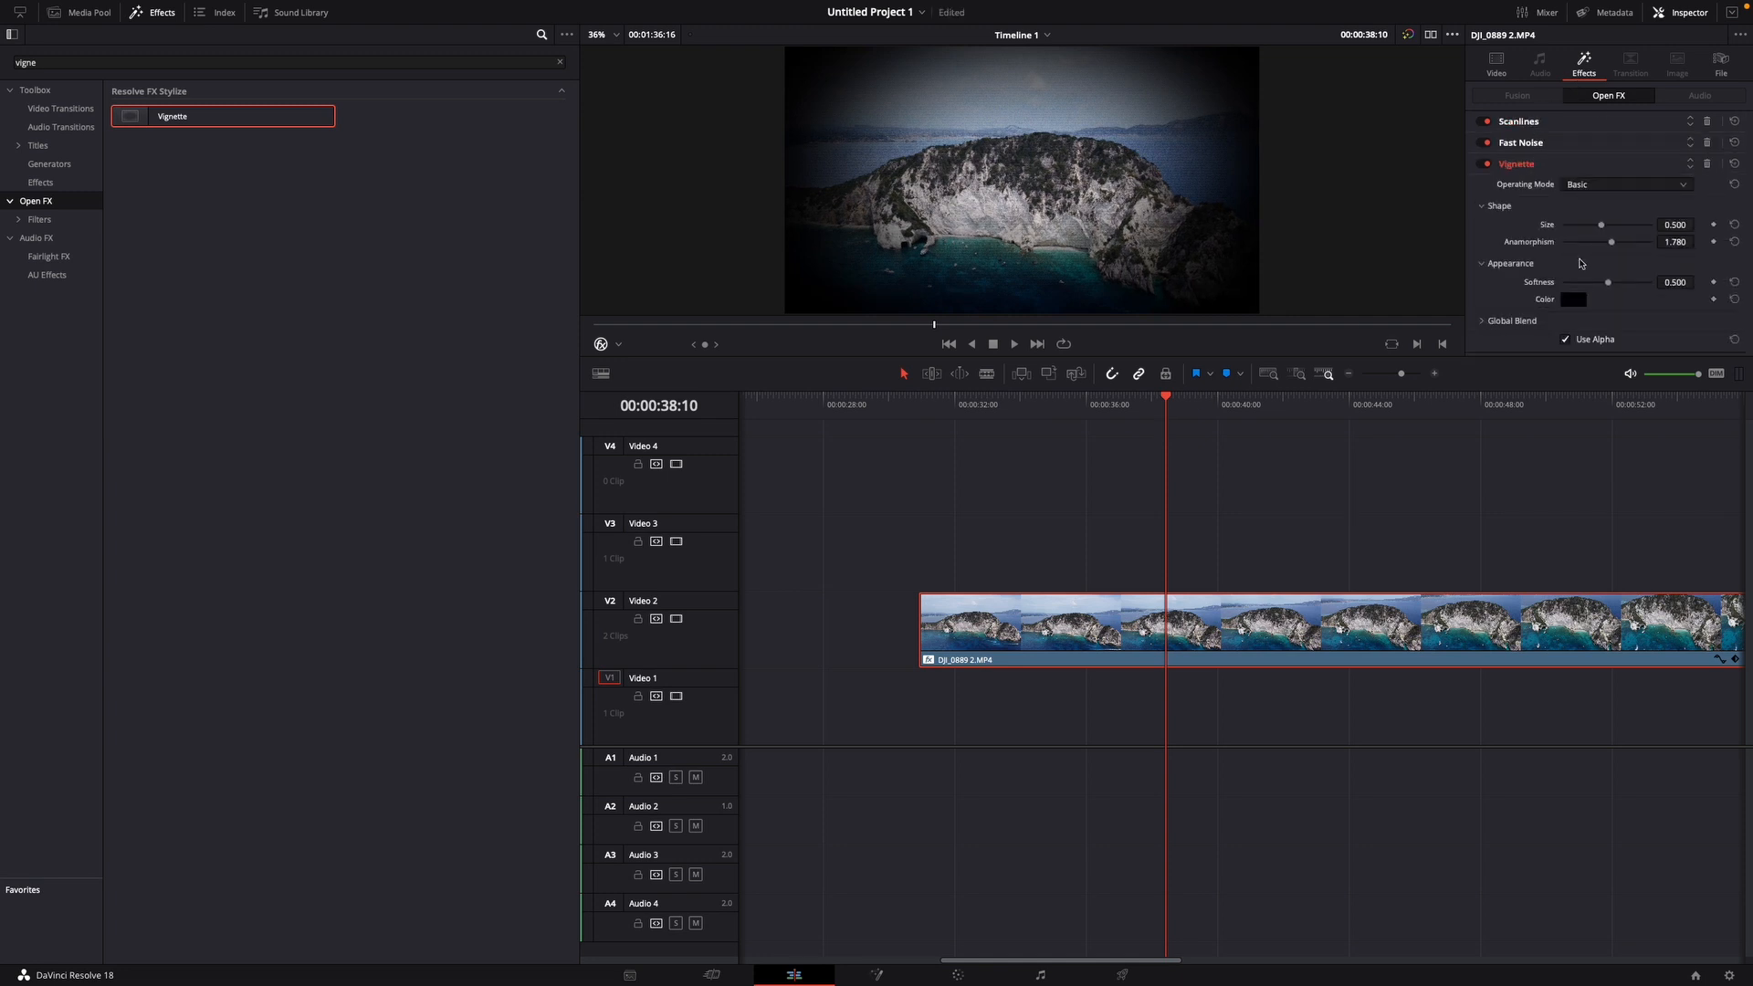
pyautogui.moveTo(1601, 228); pyautogui.dragTo(1617, 234)
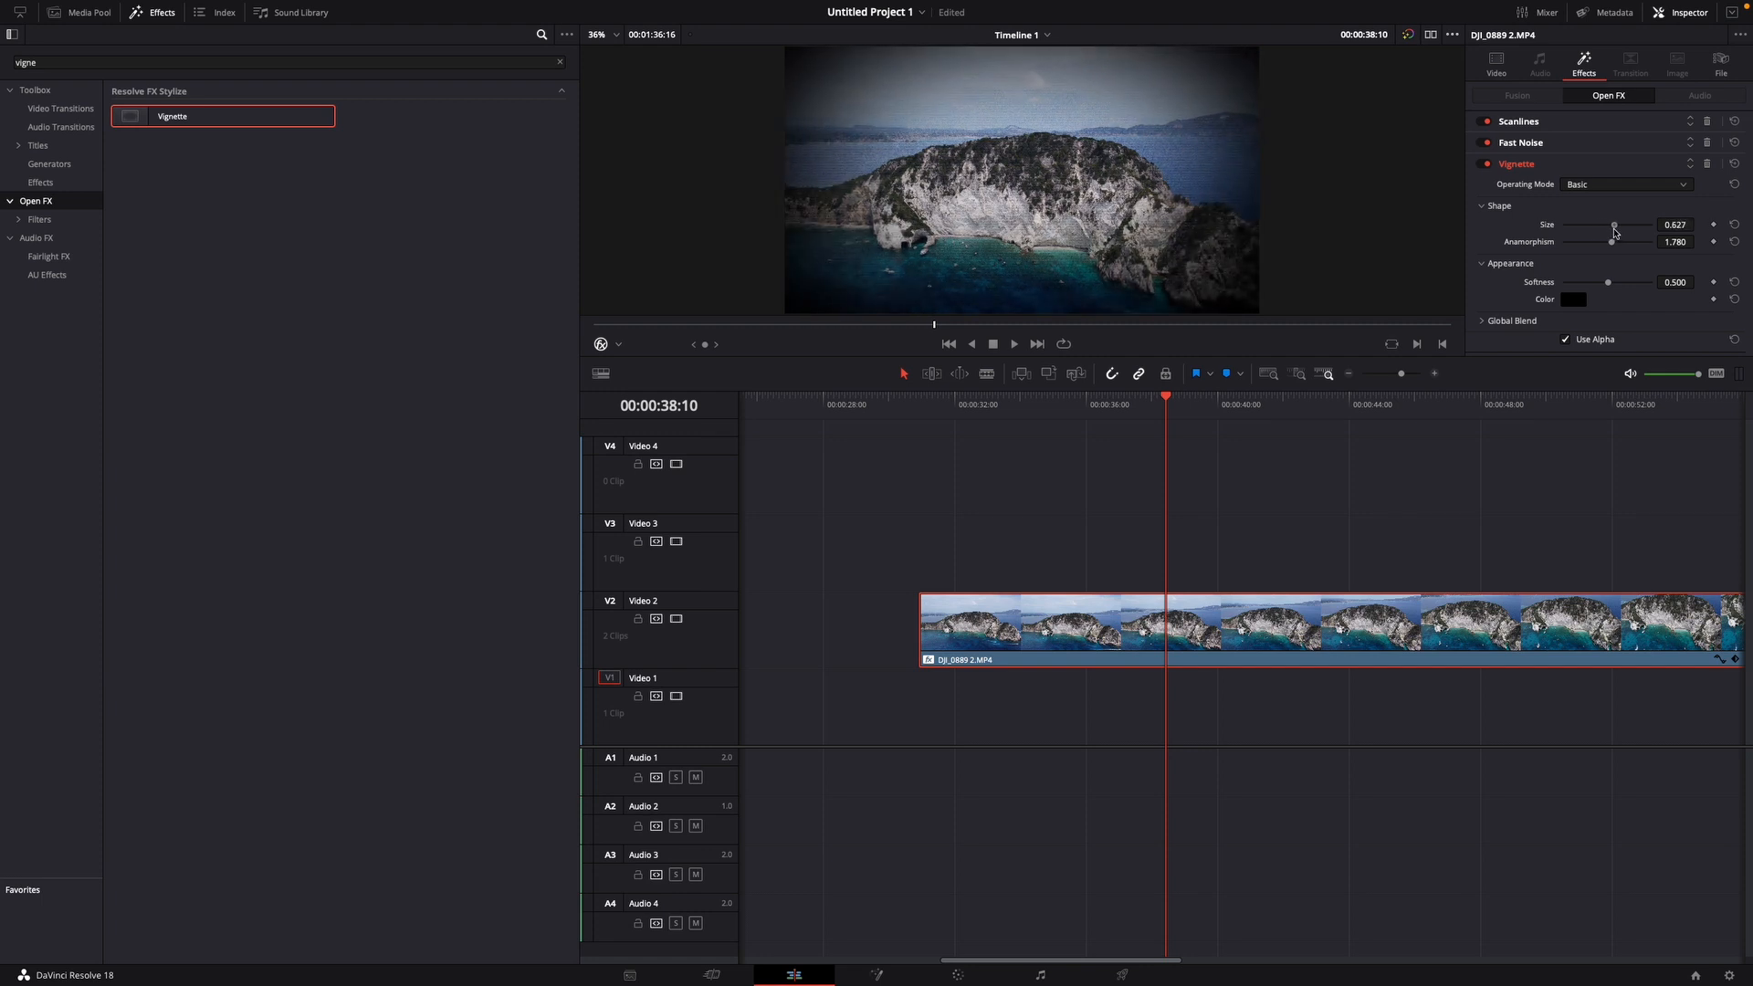
# Place an Adjustment Clip on Video 3 above the drone footage, starting at about 32 seconds, and select it
pyautogui.hscroll(2, 919, 551)
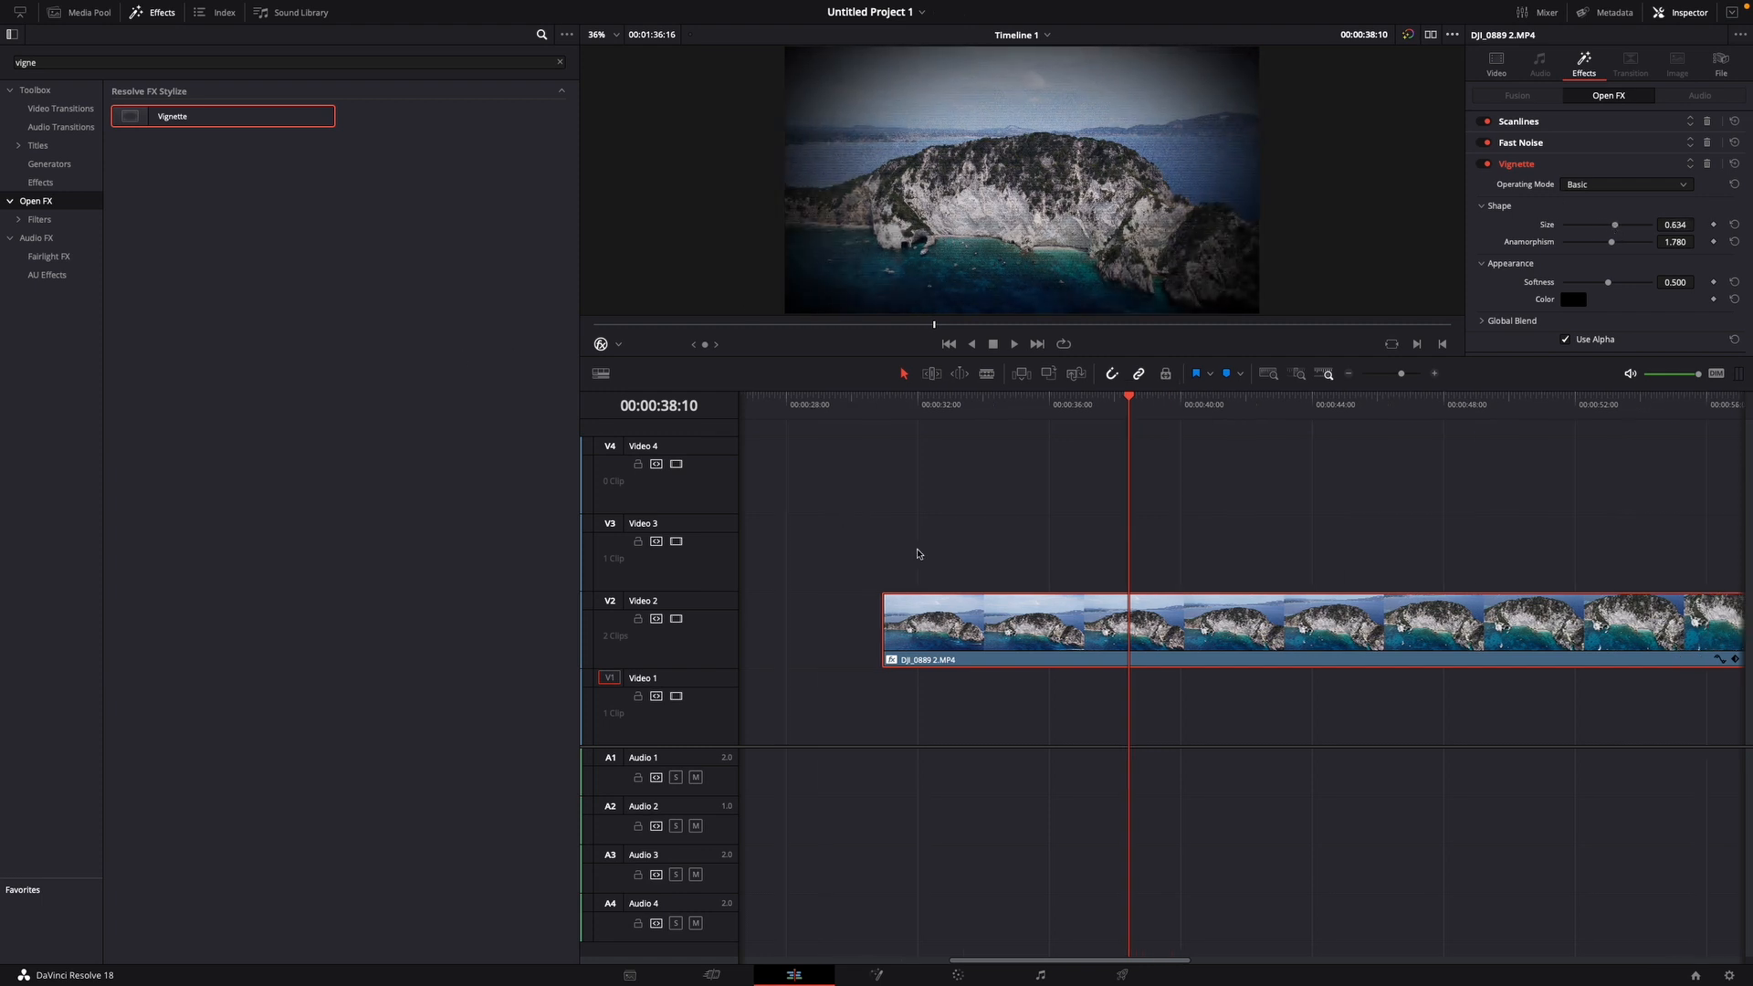
pyautogui.click(38, 184)
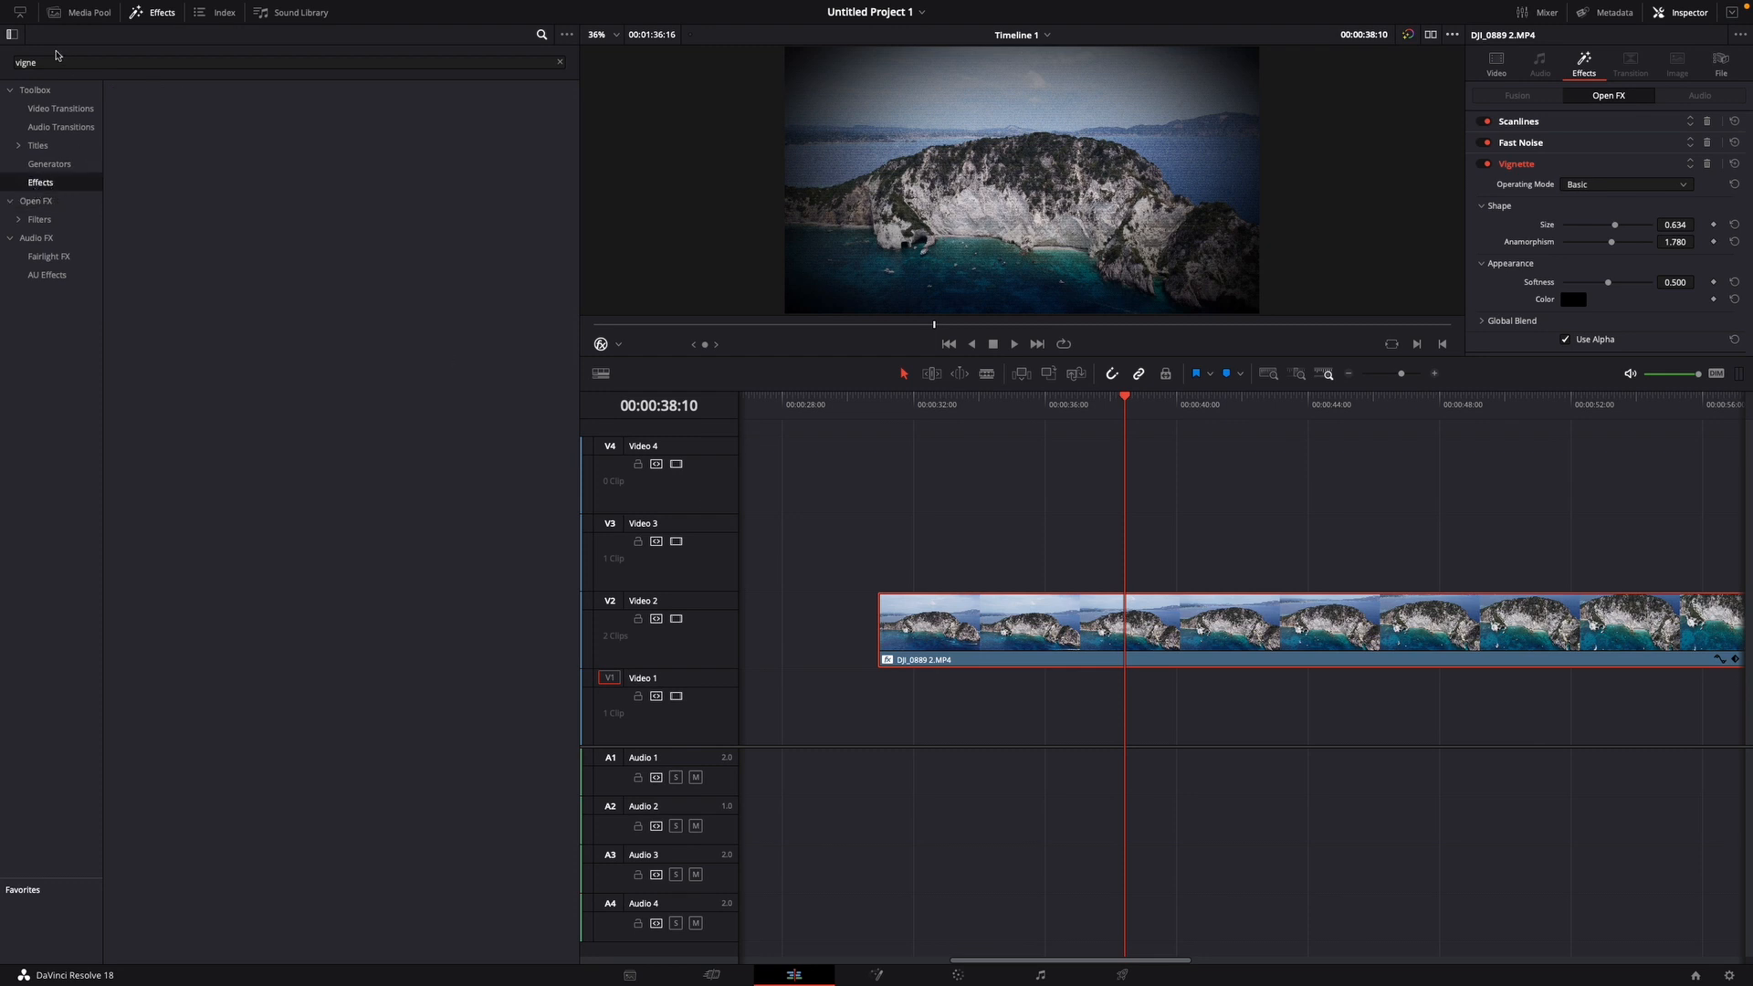
pyautogui.doubleClick(55, 61)
pyautogui.write('a')
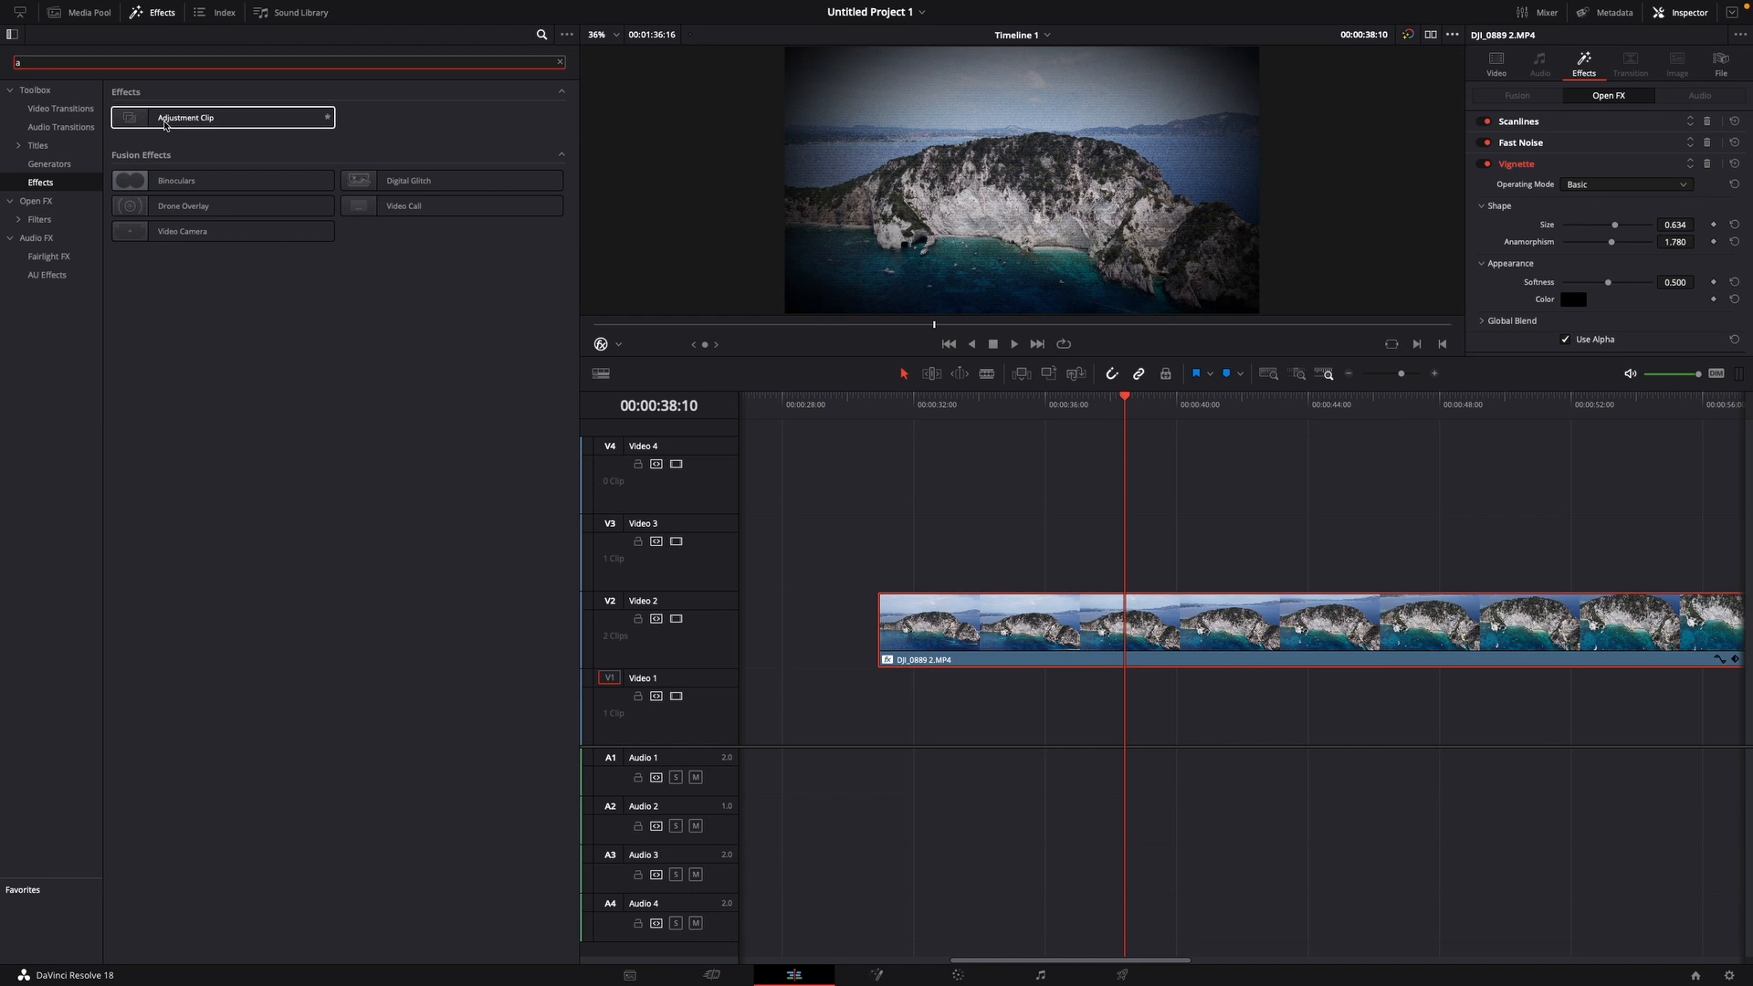
pyautogui.moveTo(181, 119); pyautogui.dragTo(923, 557)
pyautogui.click(1019, 571)
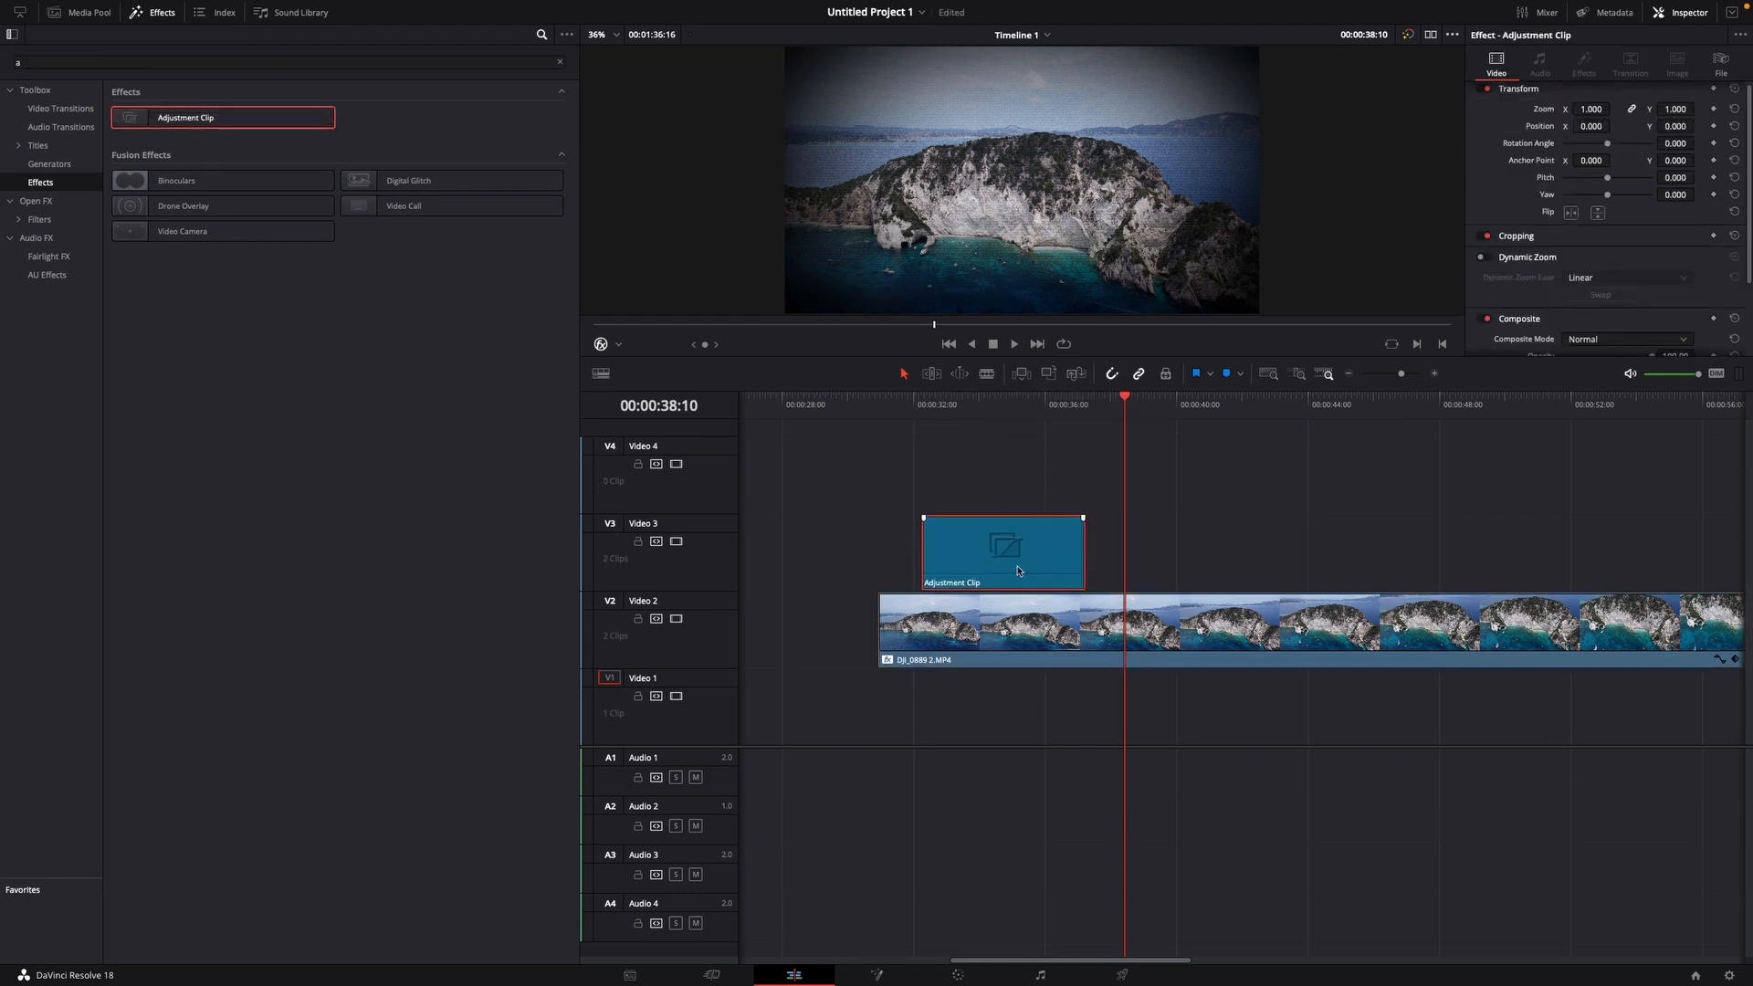
# Paste two copies of the adjustment clip on Video 3, starting at 00:00:41:13 and at about 00:00:52
pyautogui.hscroll(3, 972, 568)
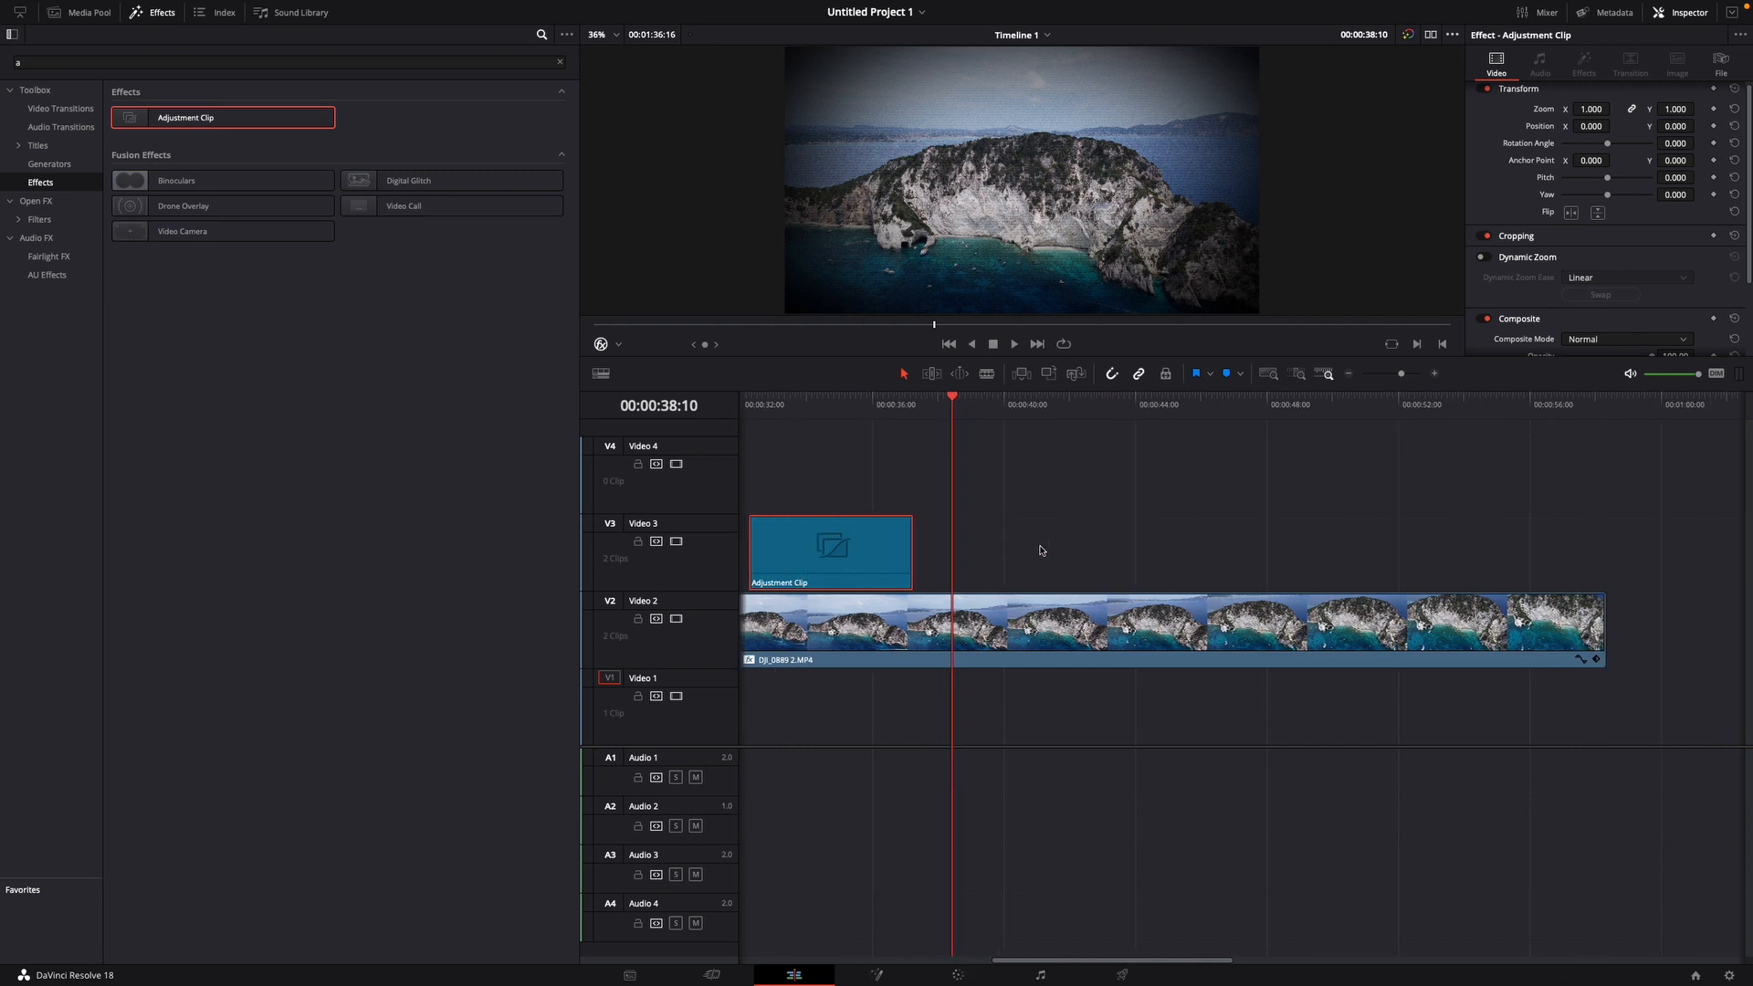
pyautogui.moveTo(959, 407); pyautogui.dragTo(1057, 407)
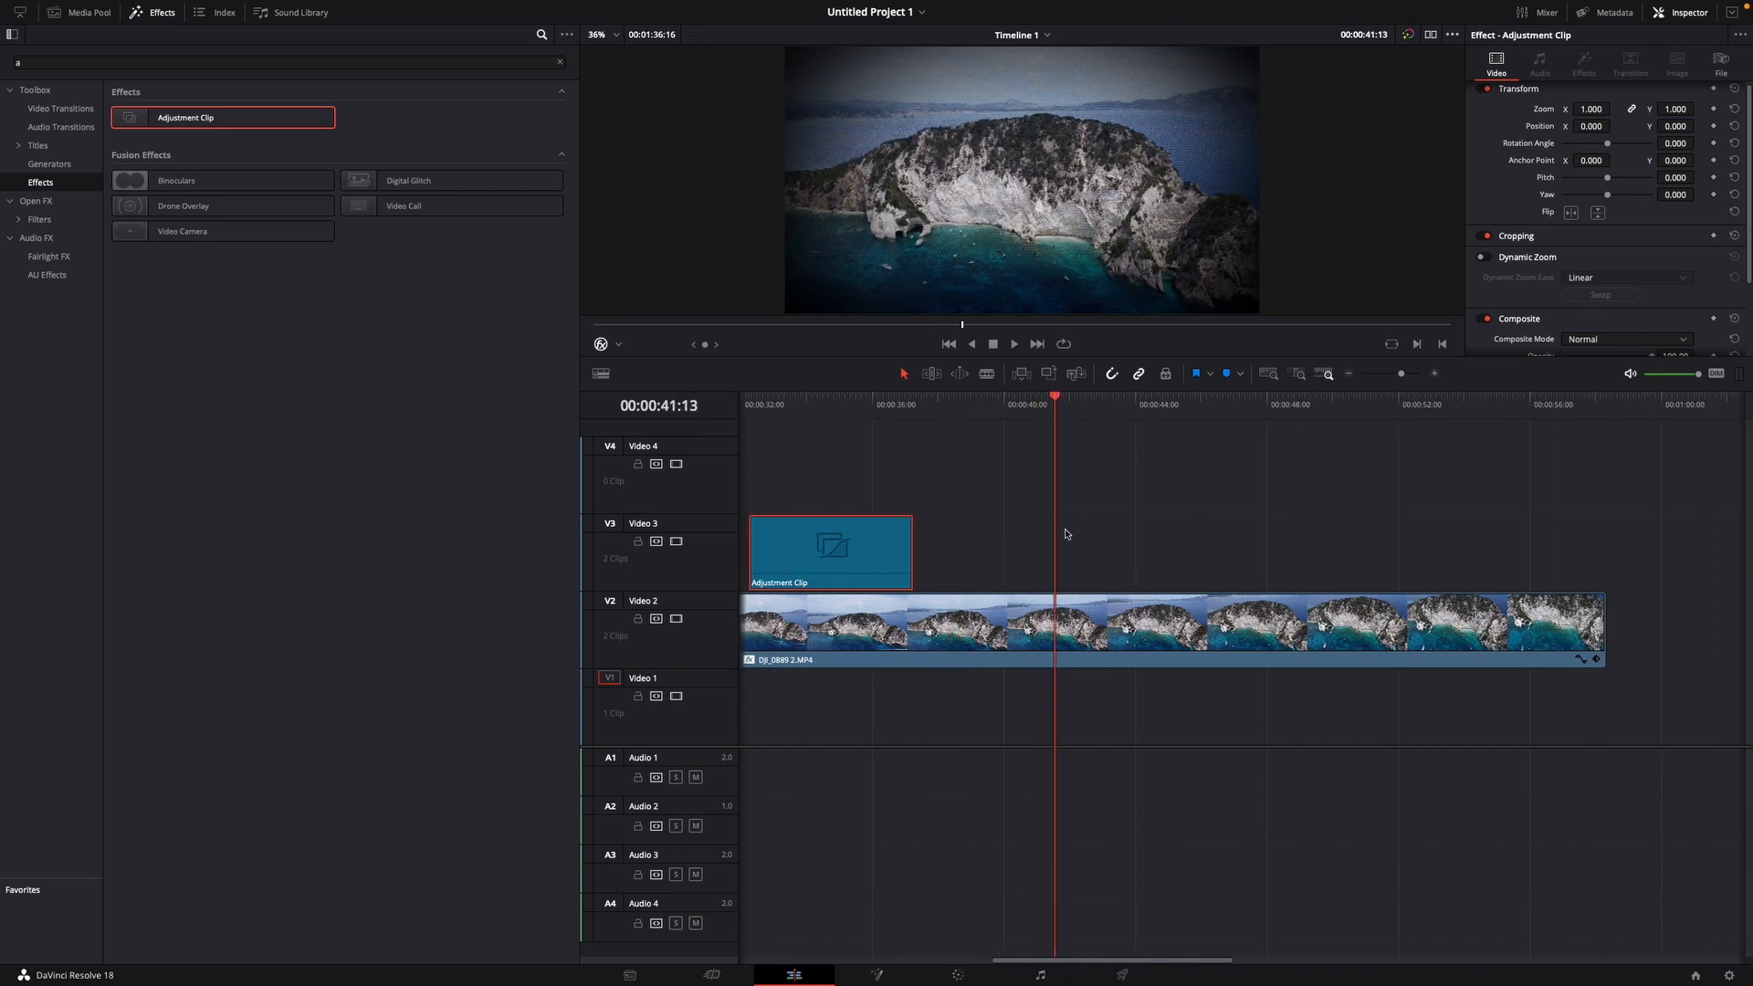
pyautogui.hotkey('ctrl', 'v')
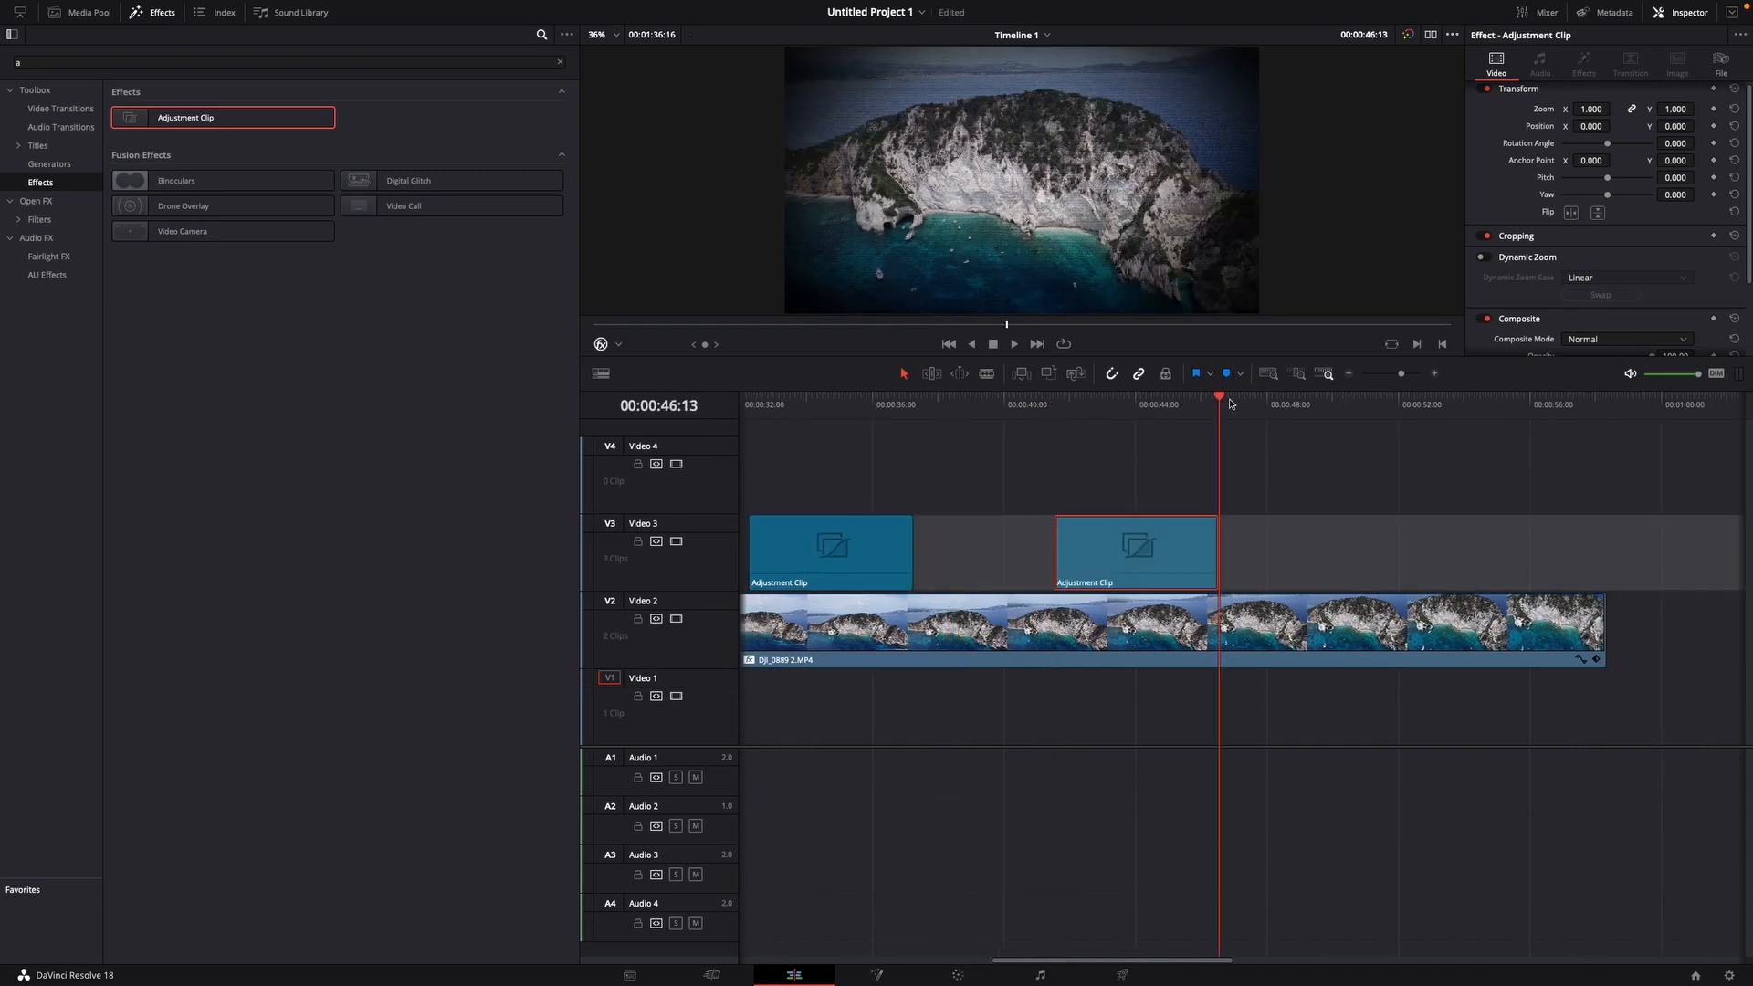
pyautogui.moveTo(1229, 403); pyautogui.dragTo(1400, 427)
pyautogui.hotkey('ctrl', 'v')
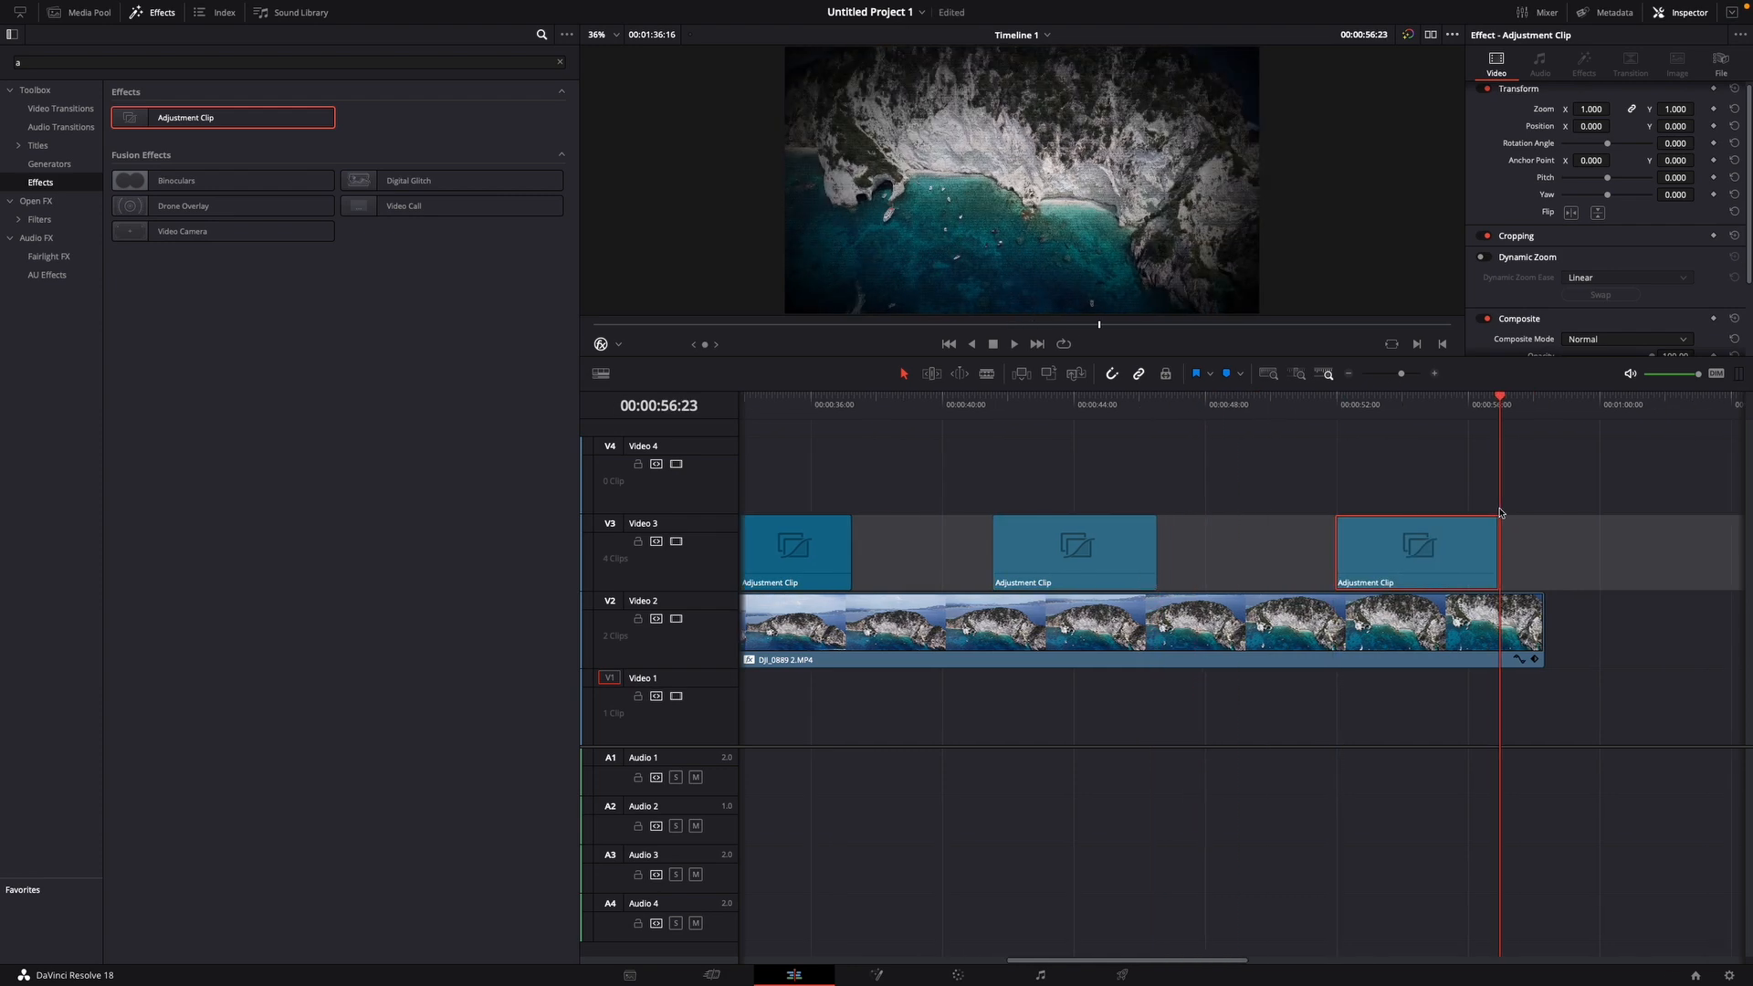
pyautogui.hscroll(-1, 1499, 512)
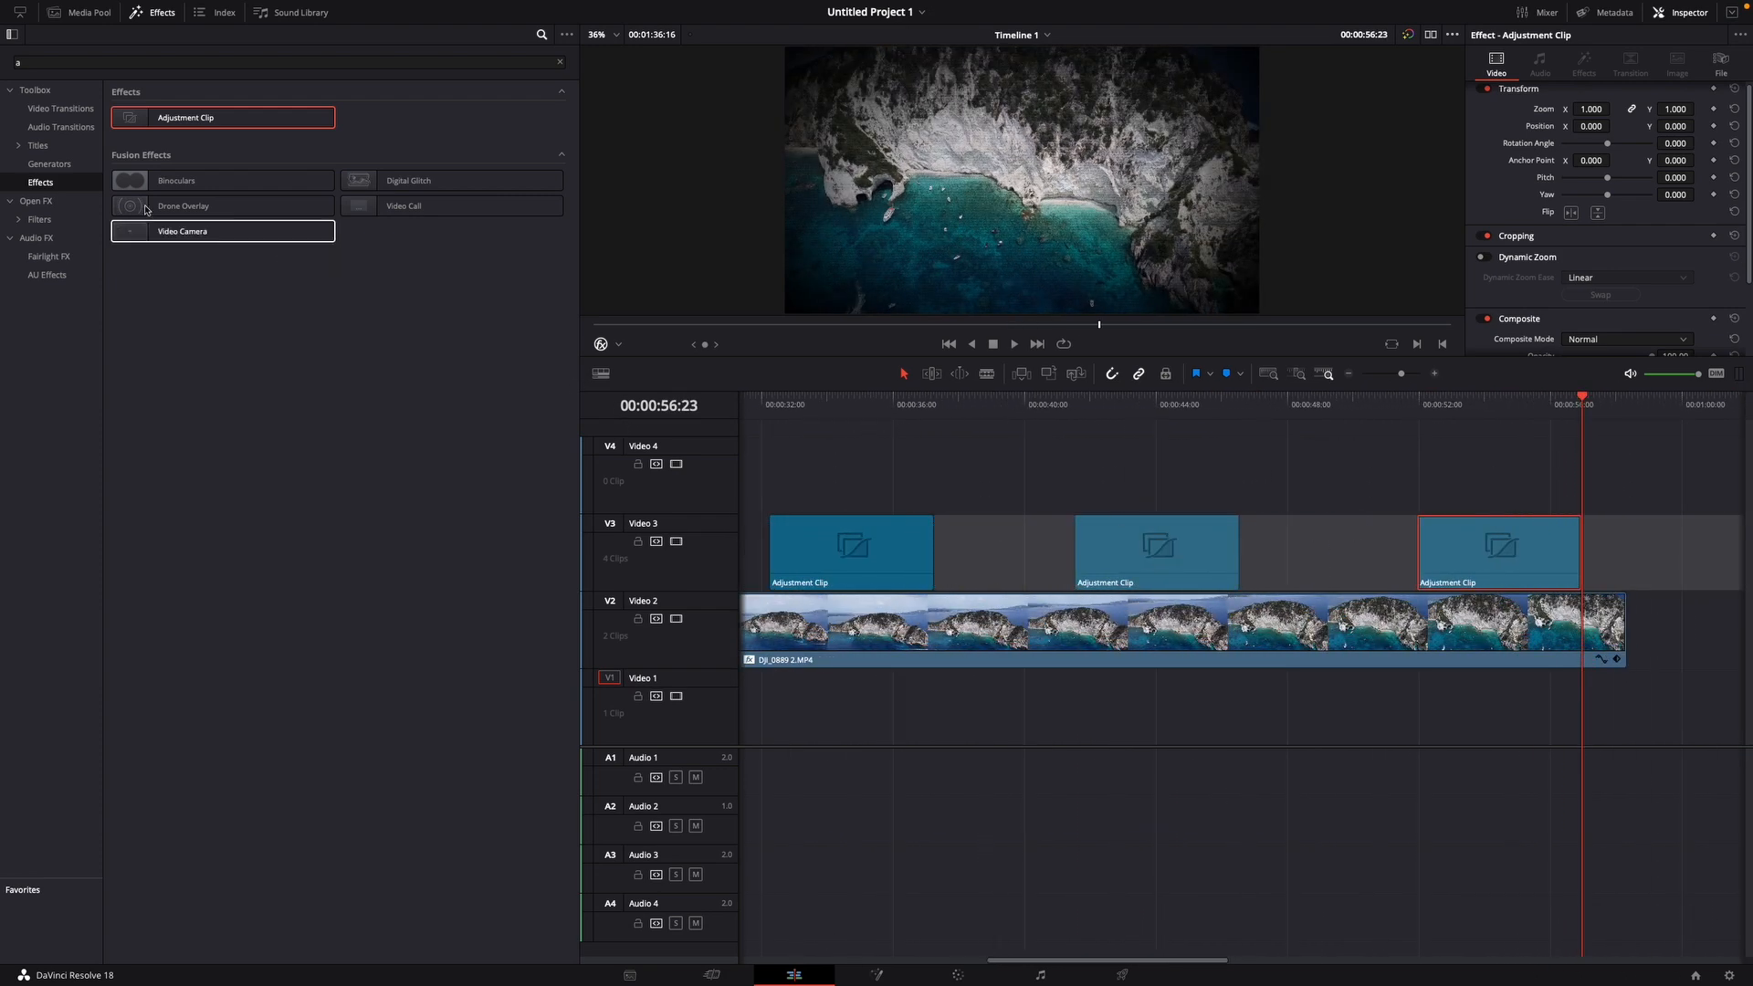
# Search the effects for "glit" and apply Digital Glitch to all three adjustment clips on Video 3
pyautogui.click(49, 196)
pyautogui.click(42, 187)
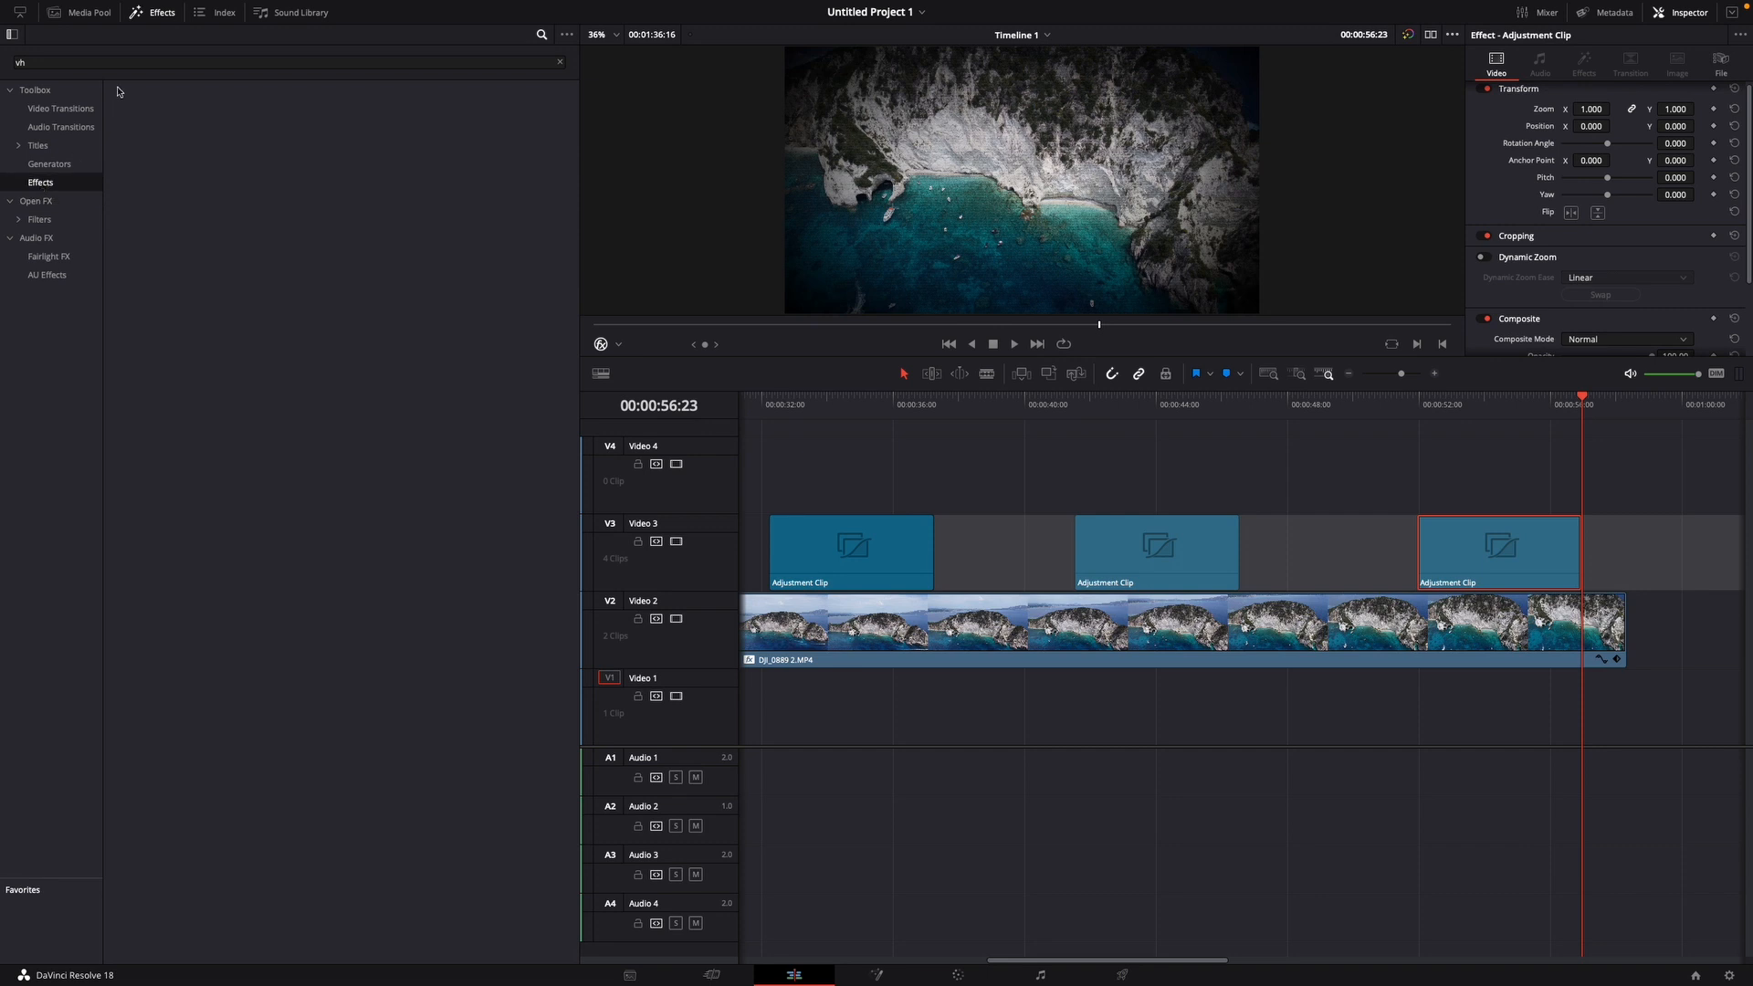
pyautogui.moveTo(61, 62); pyautogui.dragTo(16, 62)
pyautogui.write('gl')
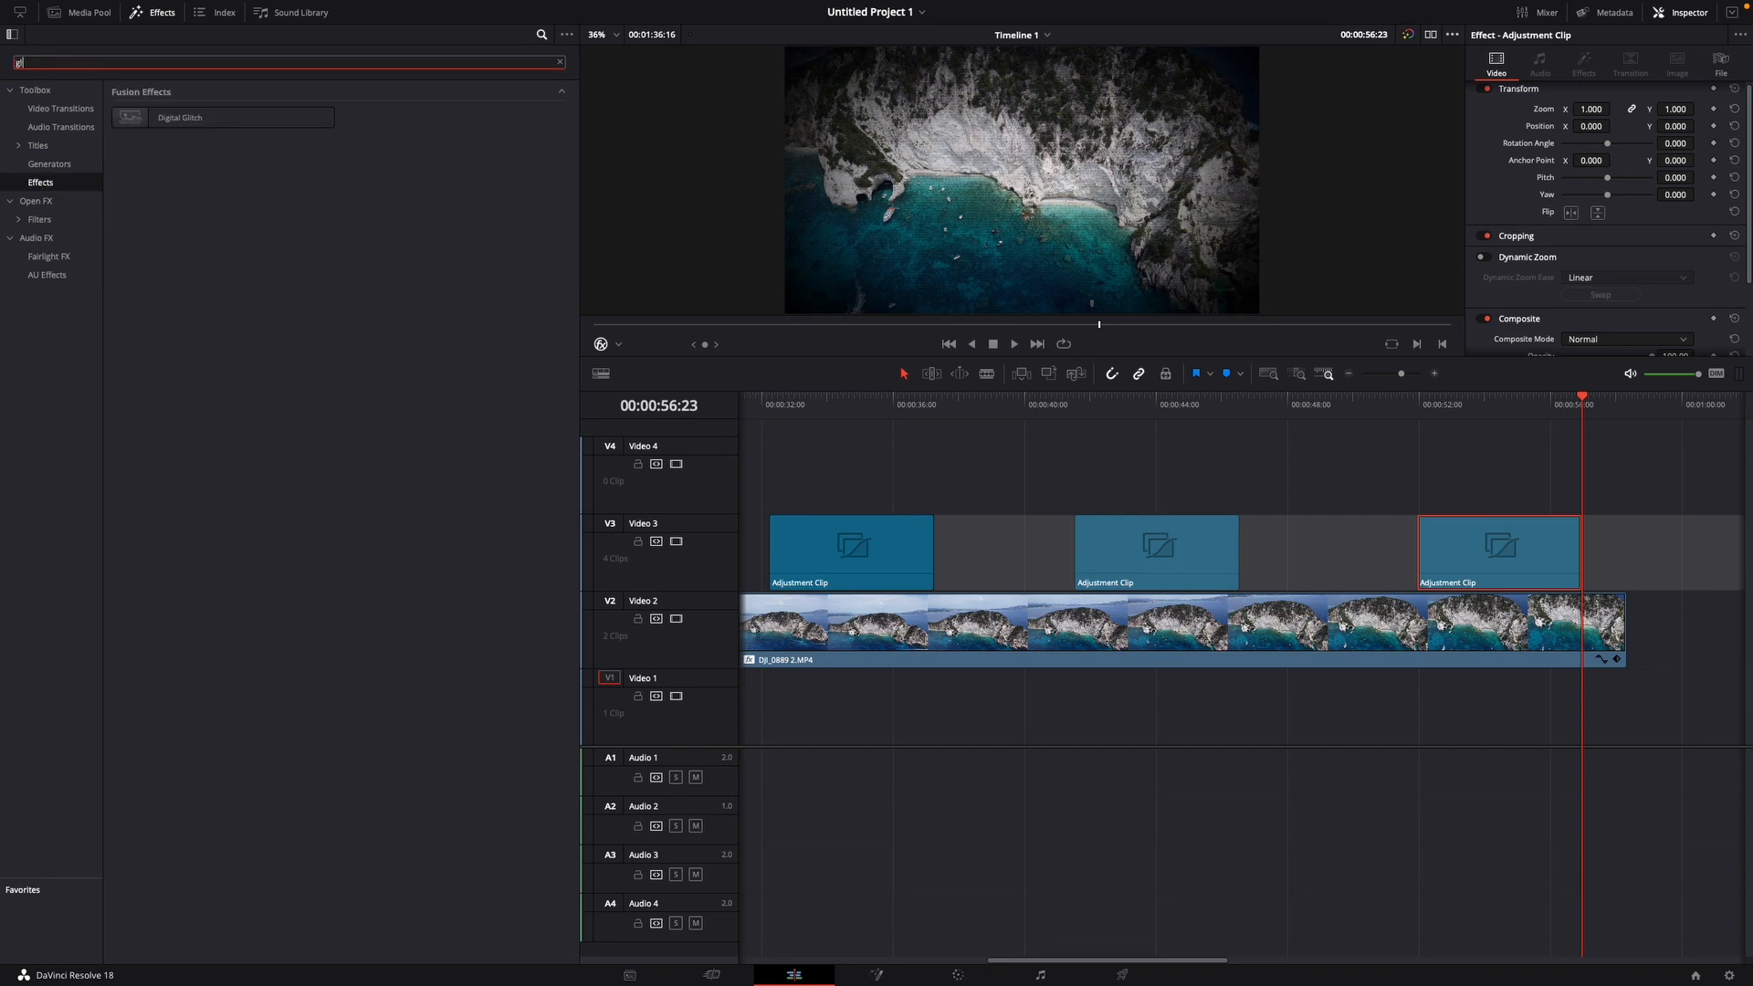
pyautogui.write('it')
pyautogui.moveTo(177, 117); pyautogui.dragTo(847, 556)
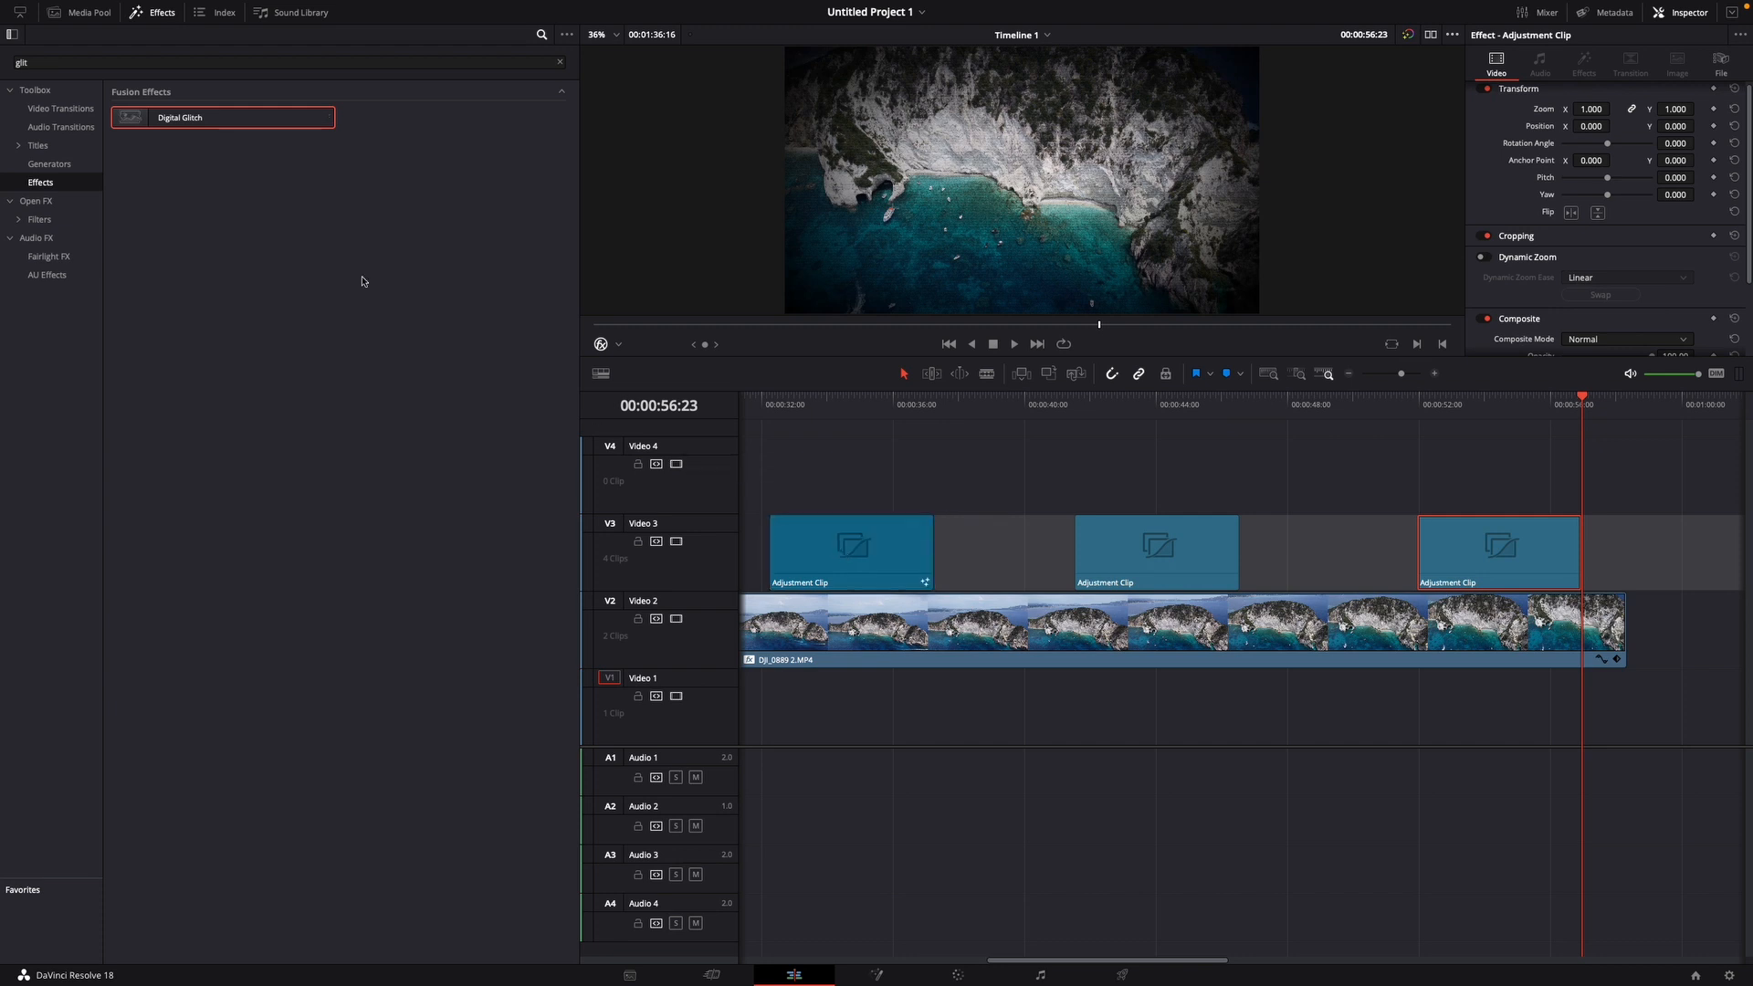
pyautogui.moveTo(194, 133); pyautogui.dragTo(1082, 562)
pyautogui.moveTo(256, 119); pyautogui.dragTo(1388, 561)
# Look over the Digital Glitch controls of the last adjustment clip, then collapse them
pyautogui.hscroll(-2, 1245, 563)
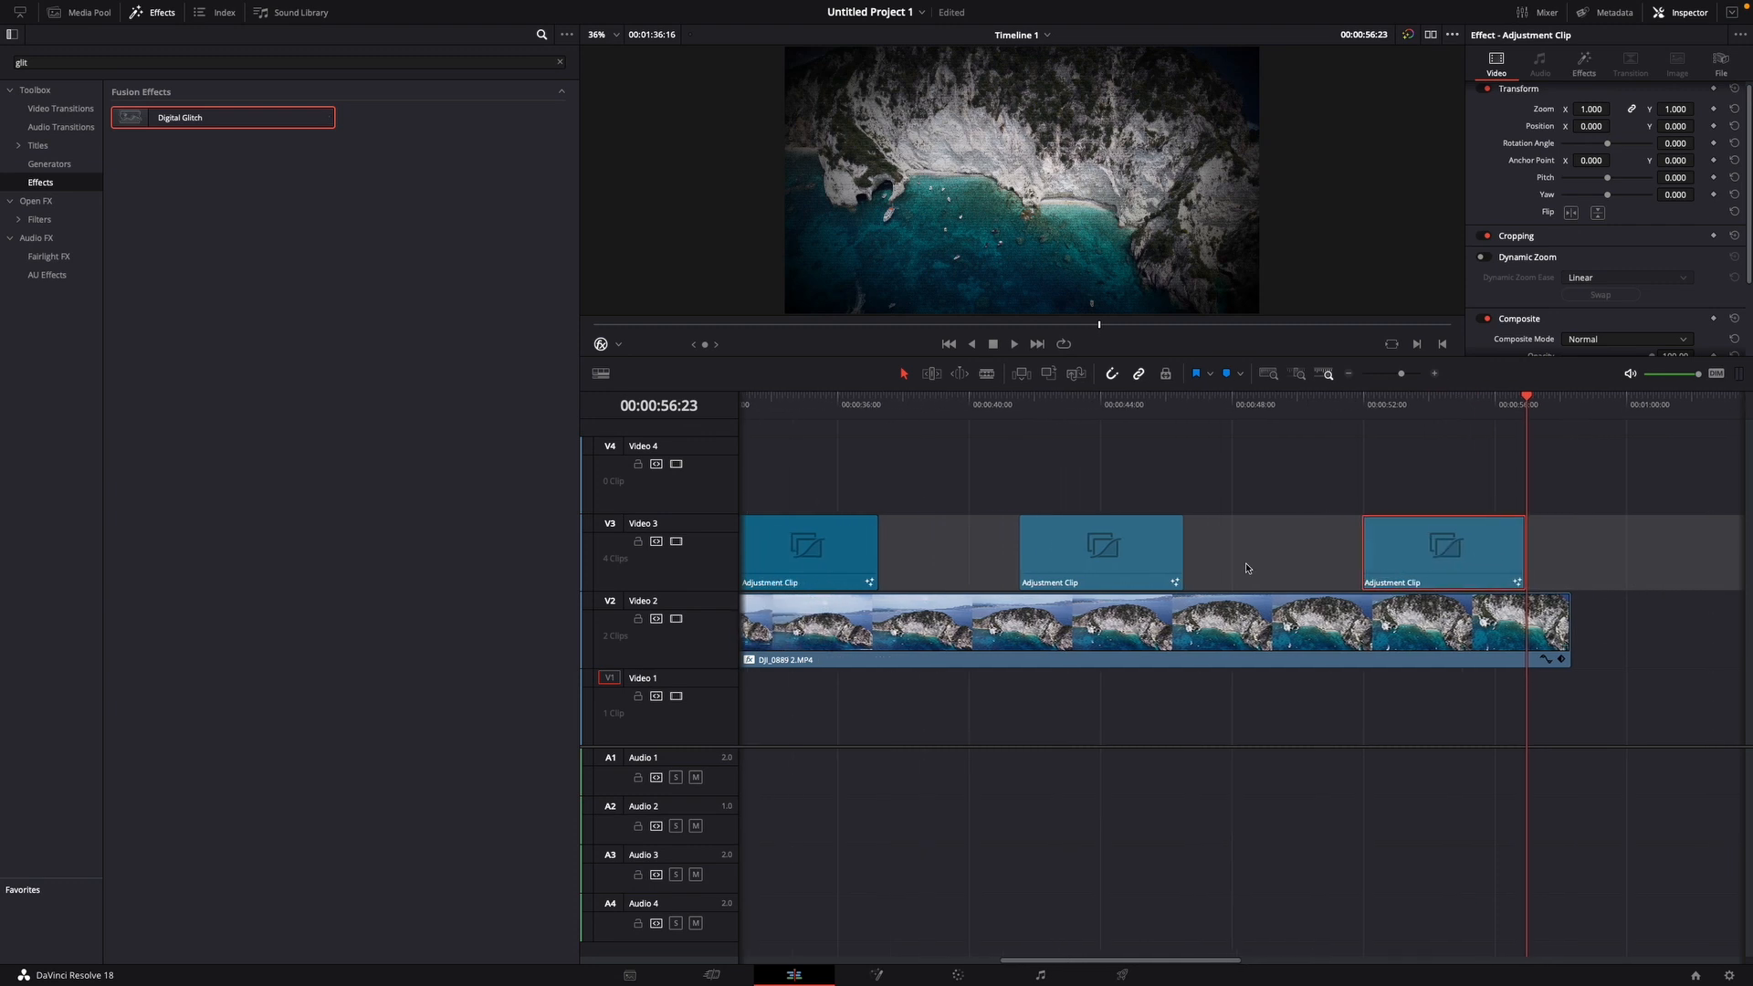
pyautogui.click(1585, 68)
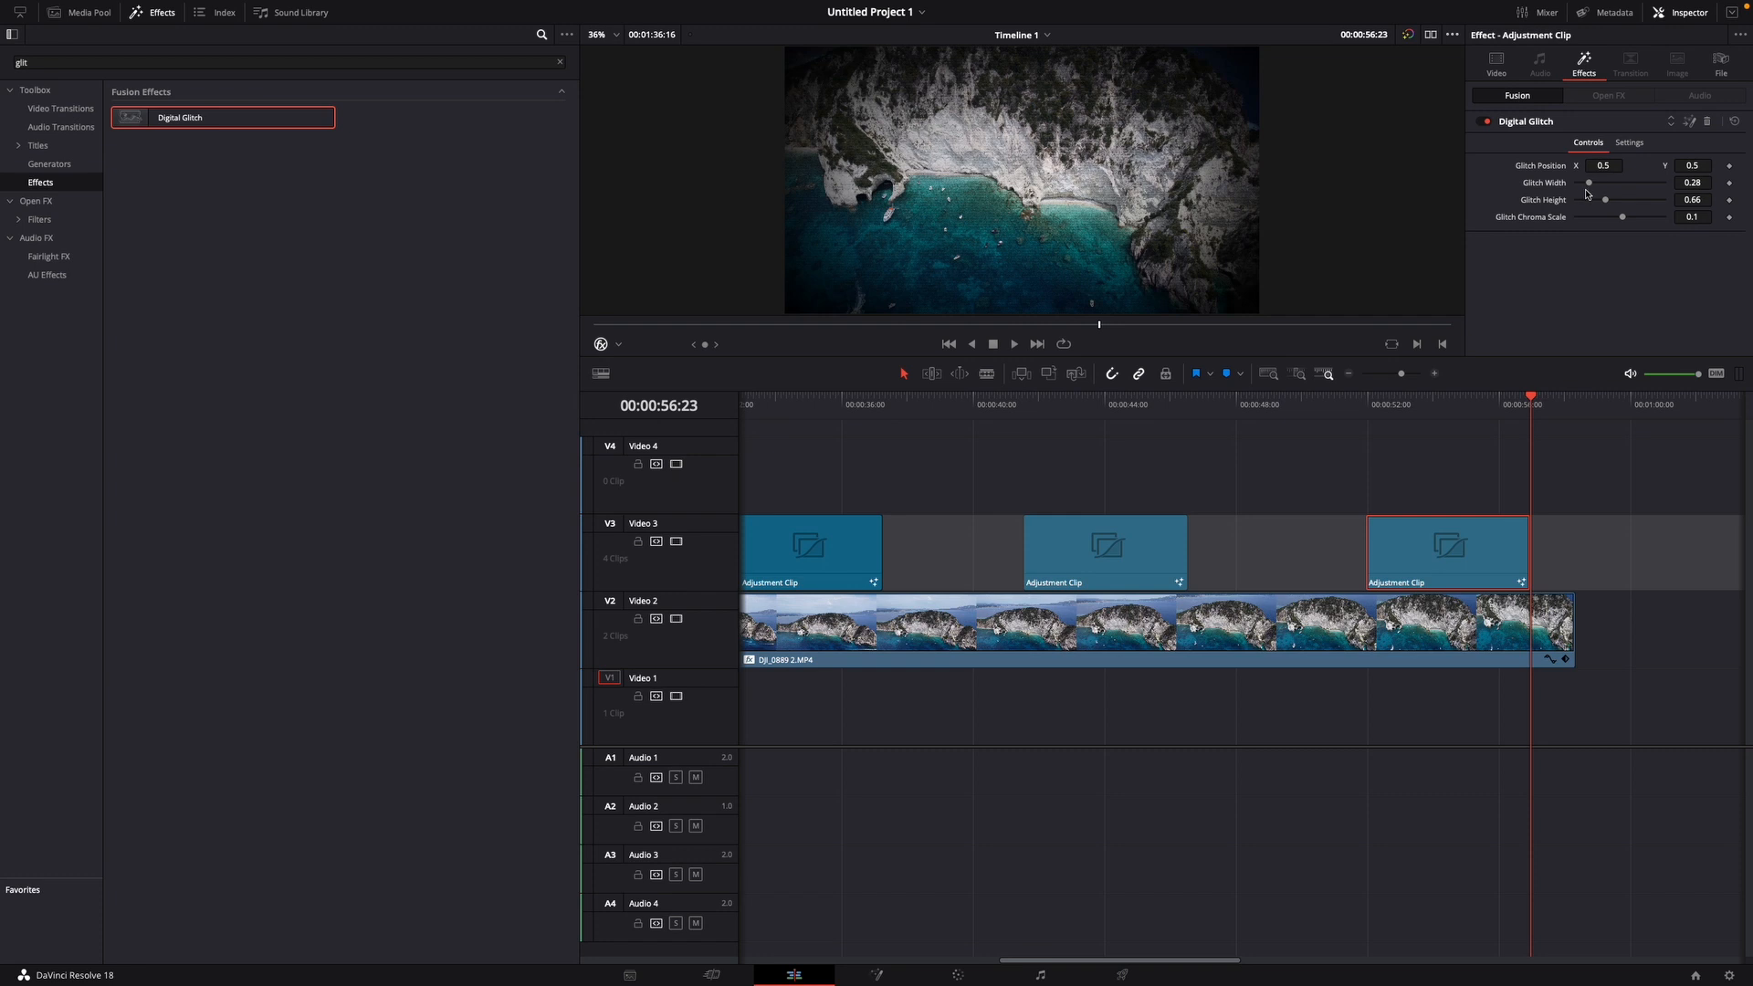
pyautogui.click(1542, 122)
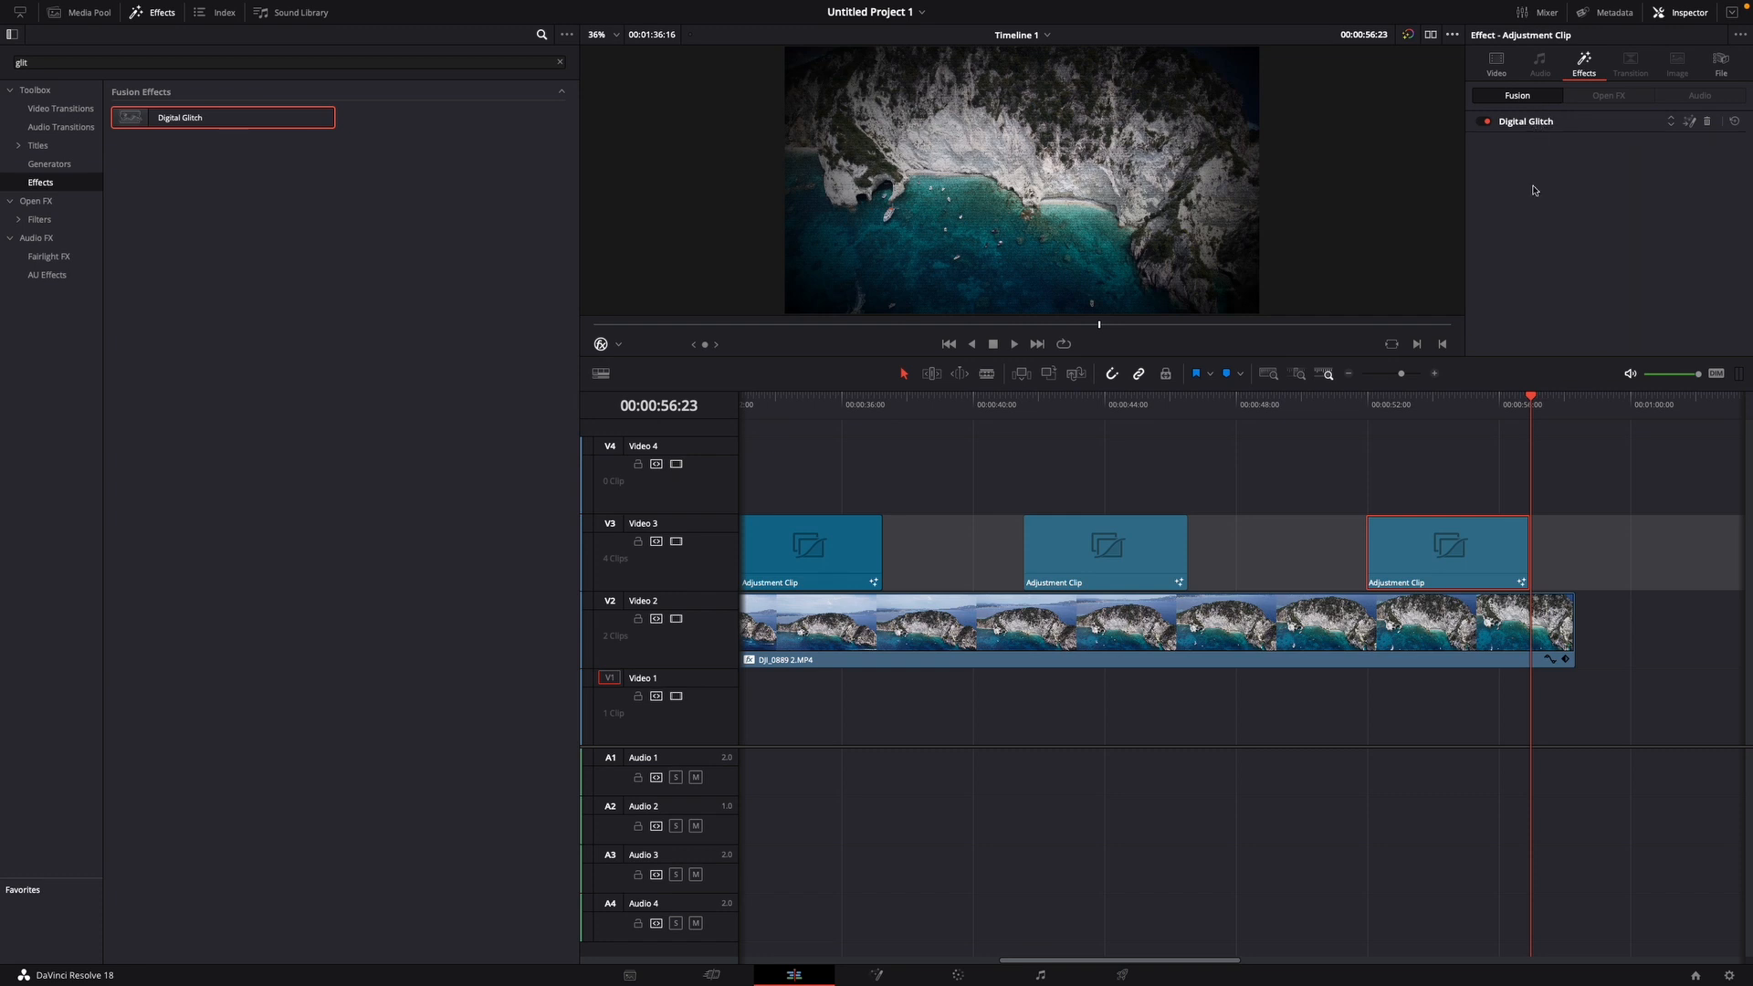
# Play the timeline from the start of the drone footage to preview the glitches on the first two adjustment clips
pyautogui.hscroll(-3, 884, 422)
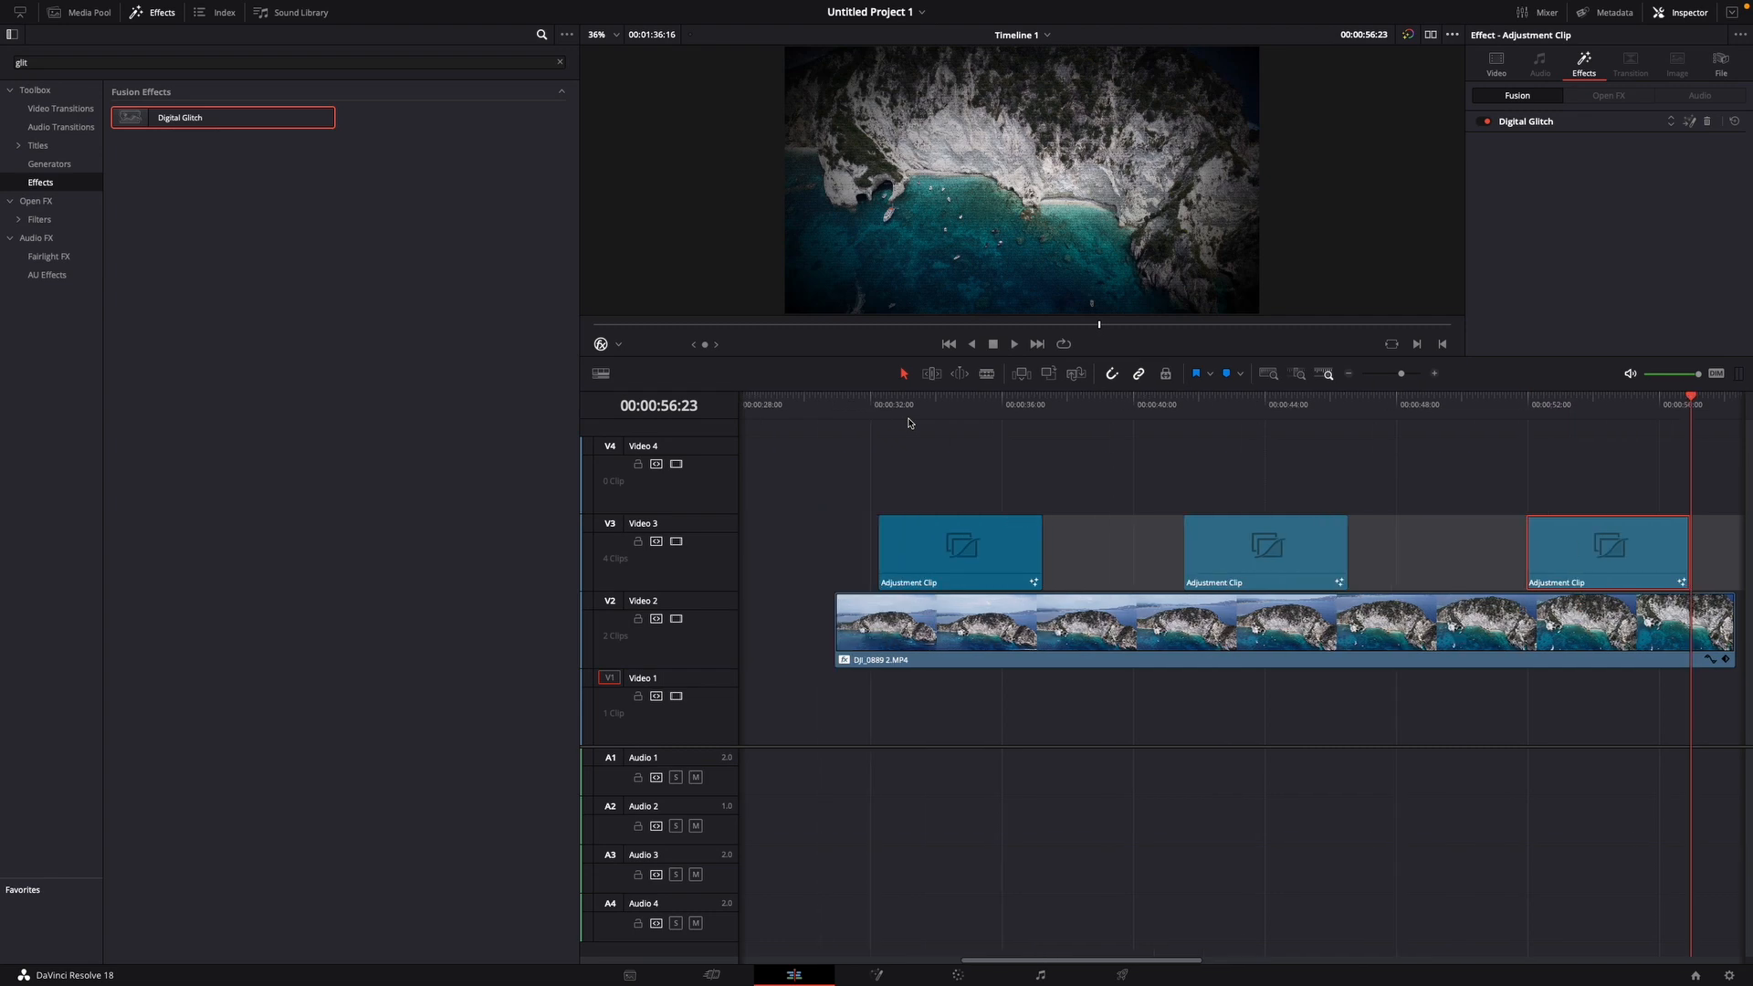
pyautogui.click(823, 413)
pyautogui.press('space')
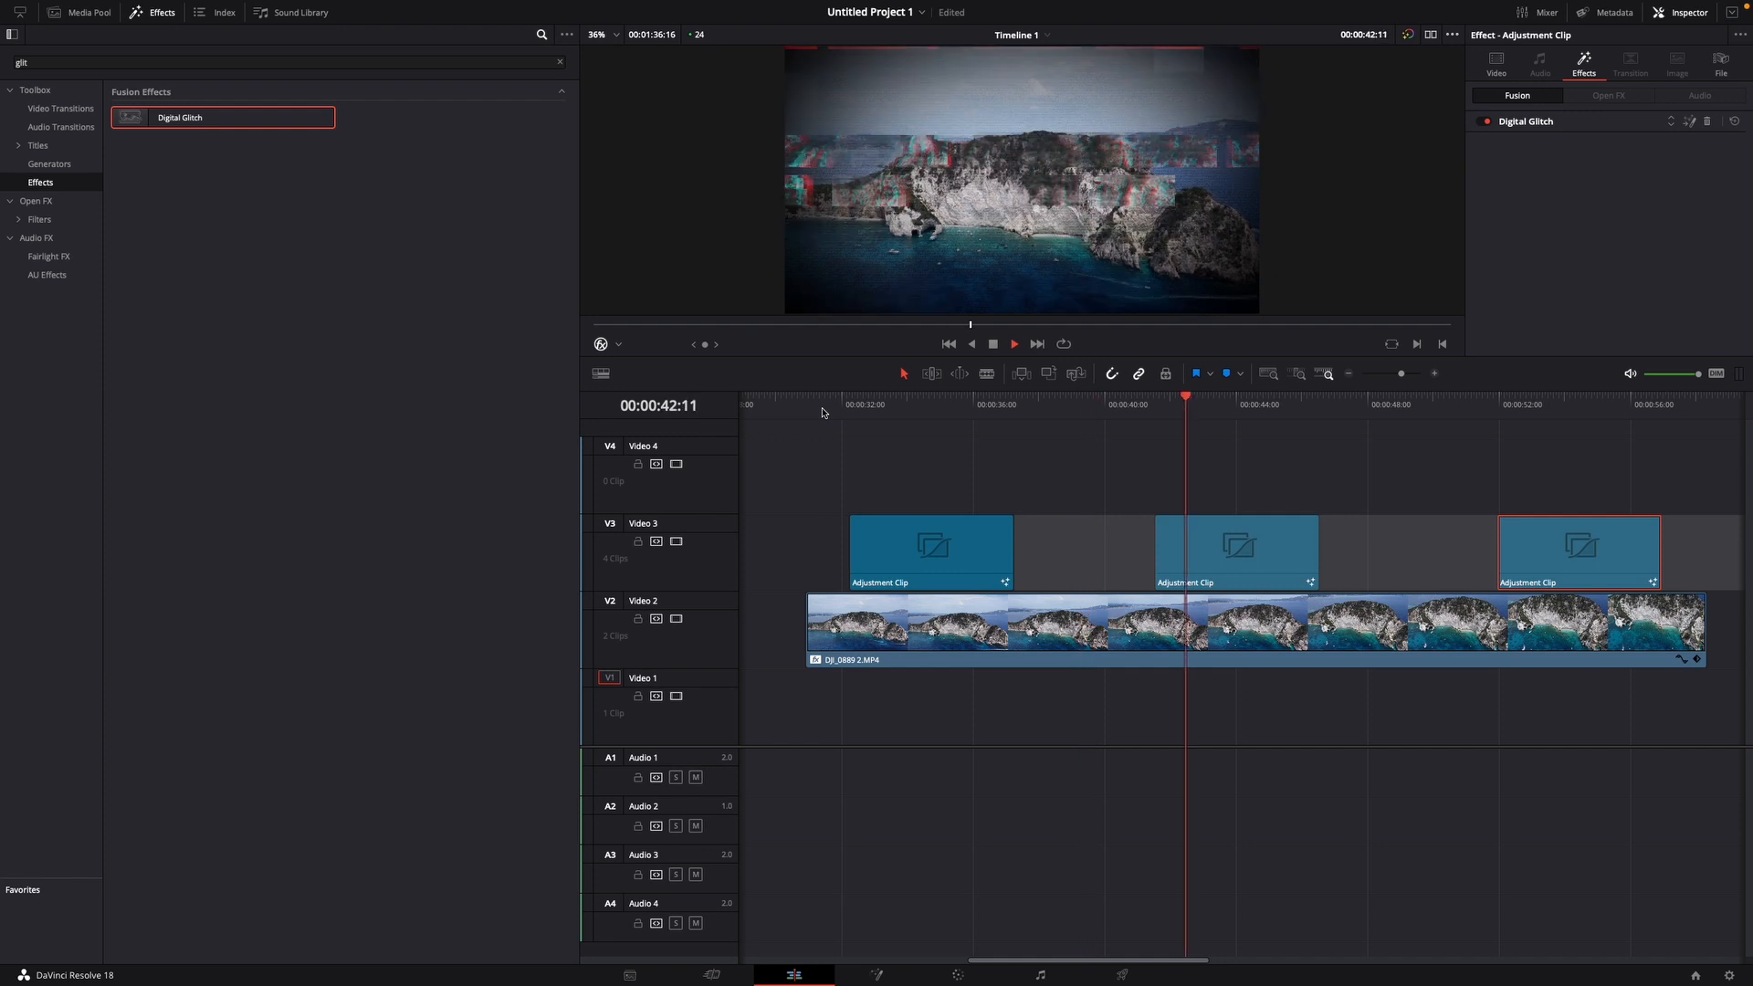
pyautogui.press('space')
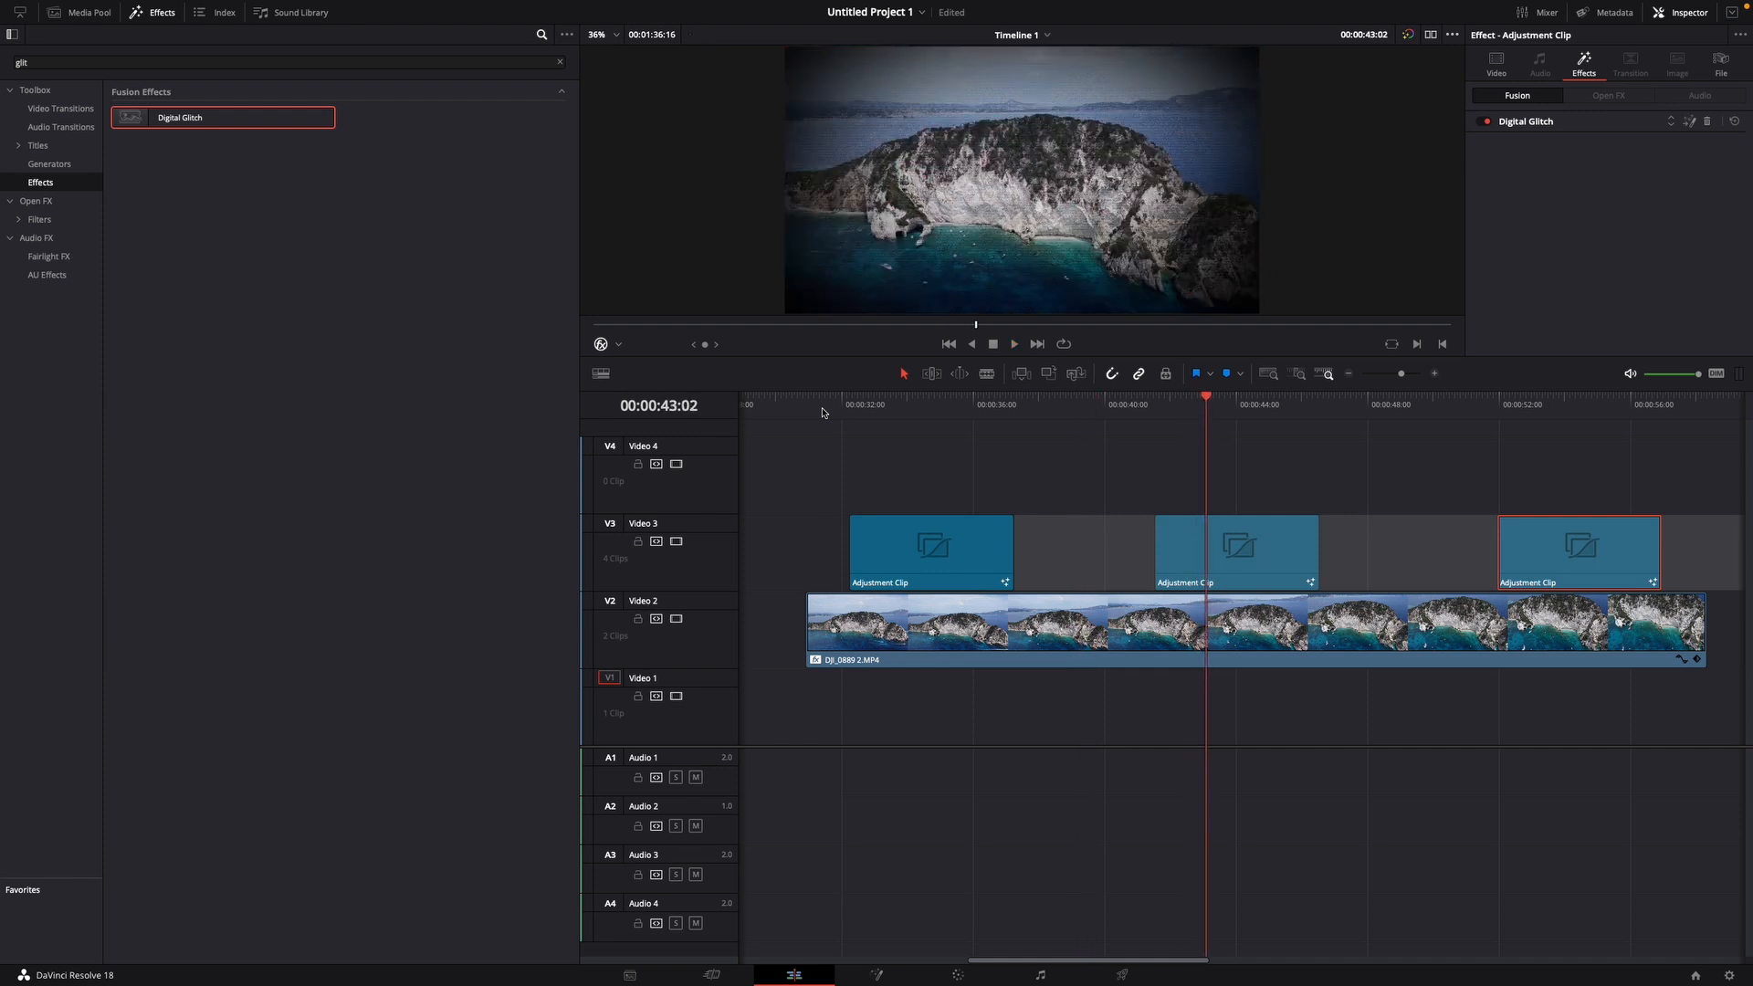
# Grade the middle adjustment clip towards blue on the Color page with the Lift, Gain and Offset wheels, and return to the Edit page
pyautogui.click(958, 975)
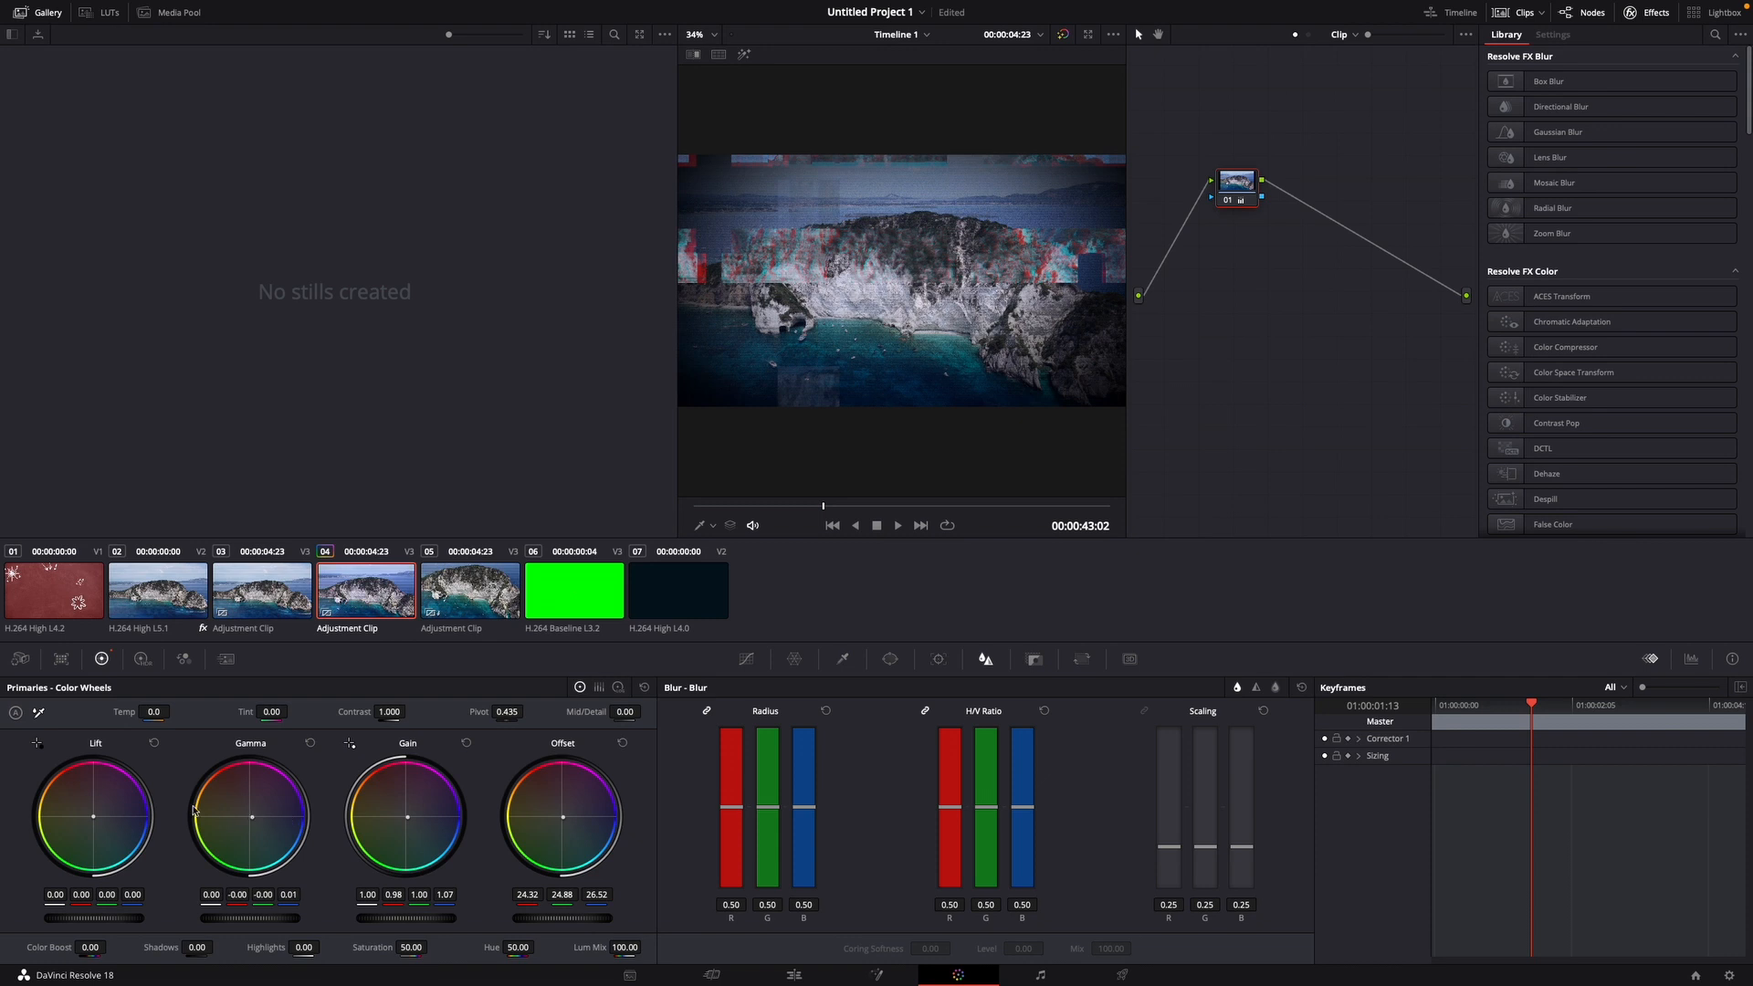
pyautogui.moveTo(94, 819); pyautogui.dragTo(96, 817)
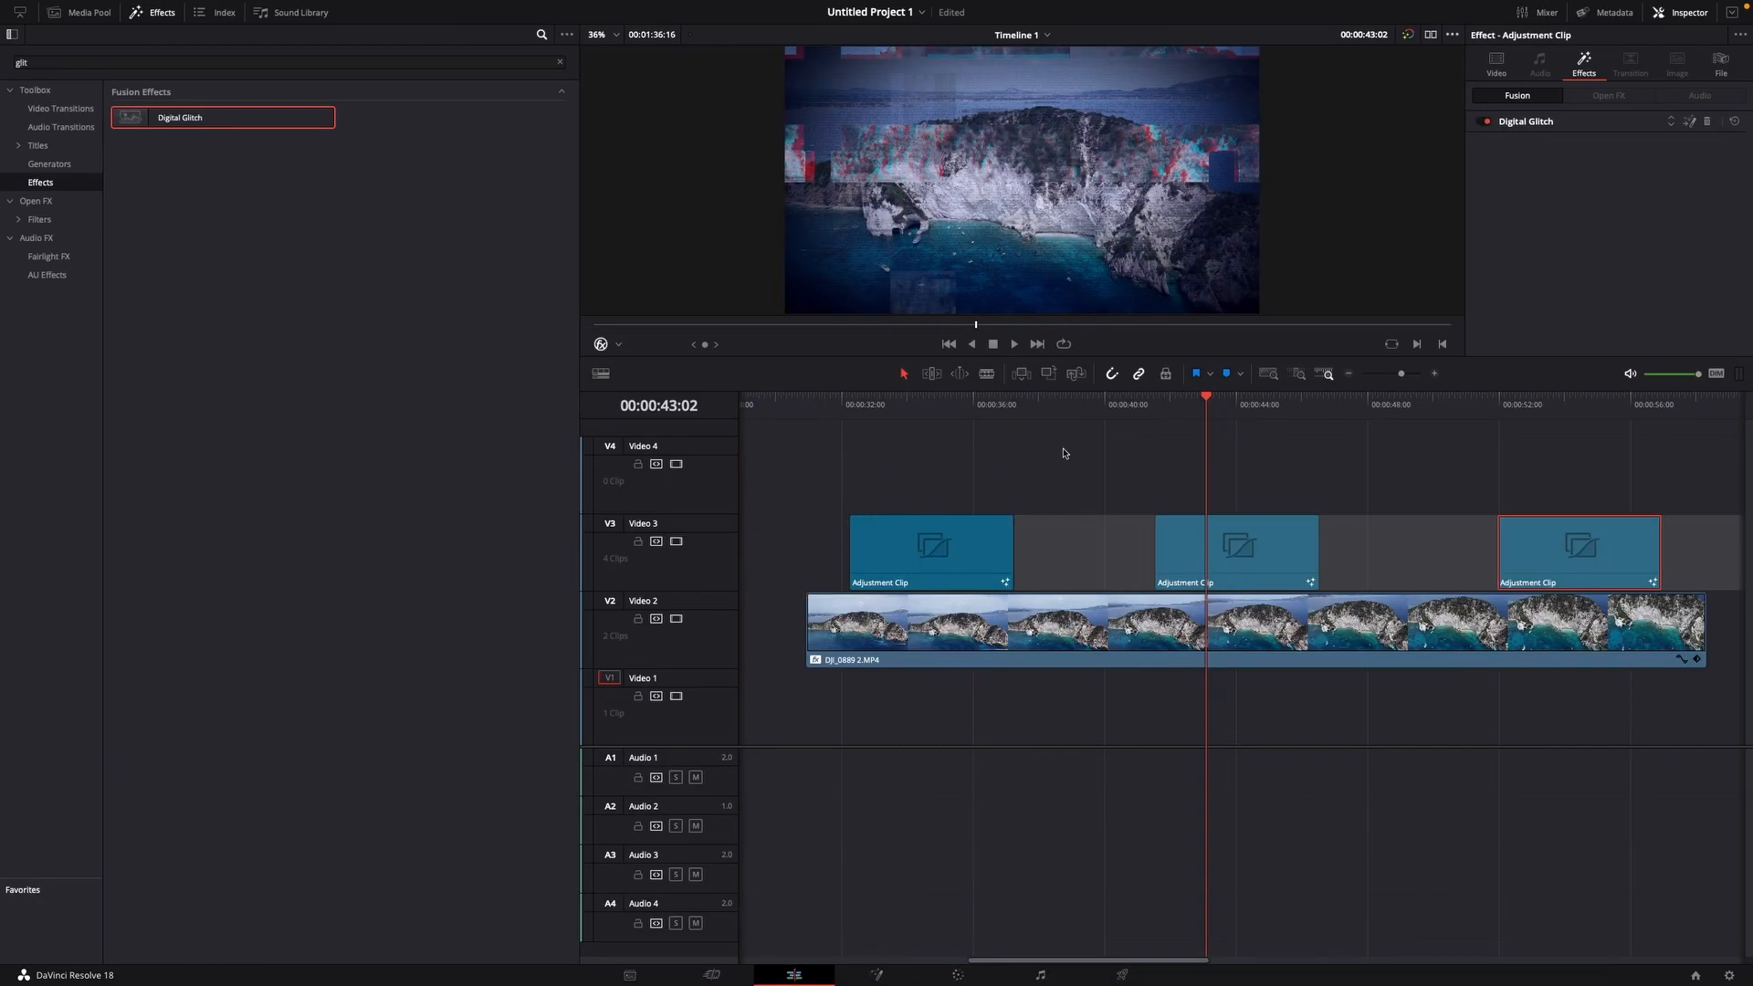
# Trim the ends of the three adjustment clips on Video 3 to shorten them to about 3, 3 and 3.5 seconds
pyautogui.click(990, 556)
pyautogui.moveTo(1009, 552); pyautogui.dragTo(954, 551)
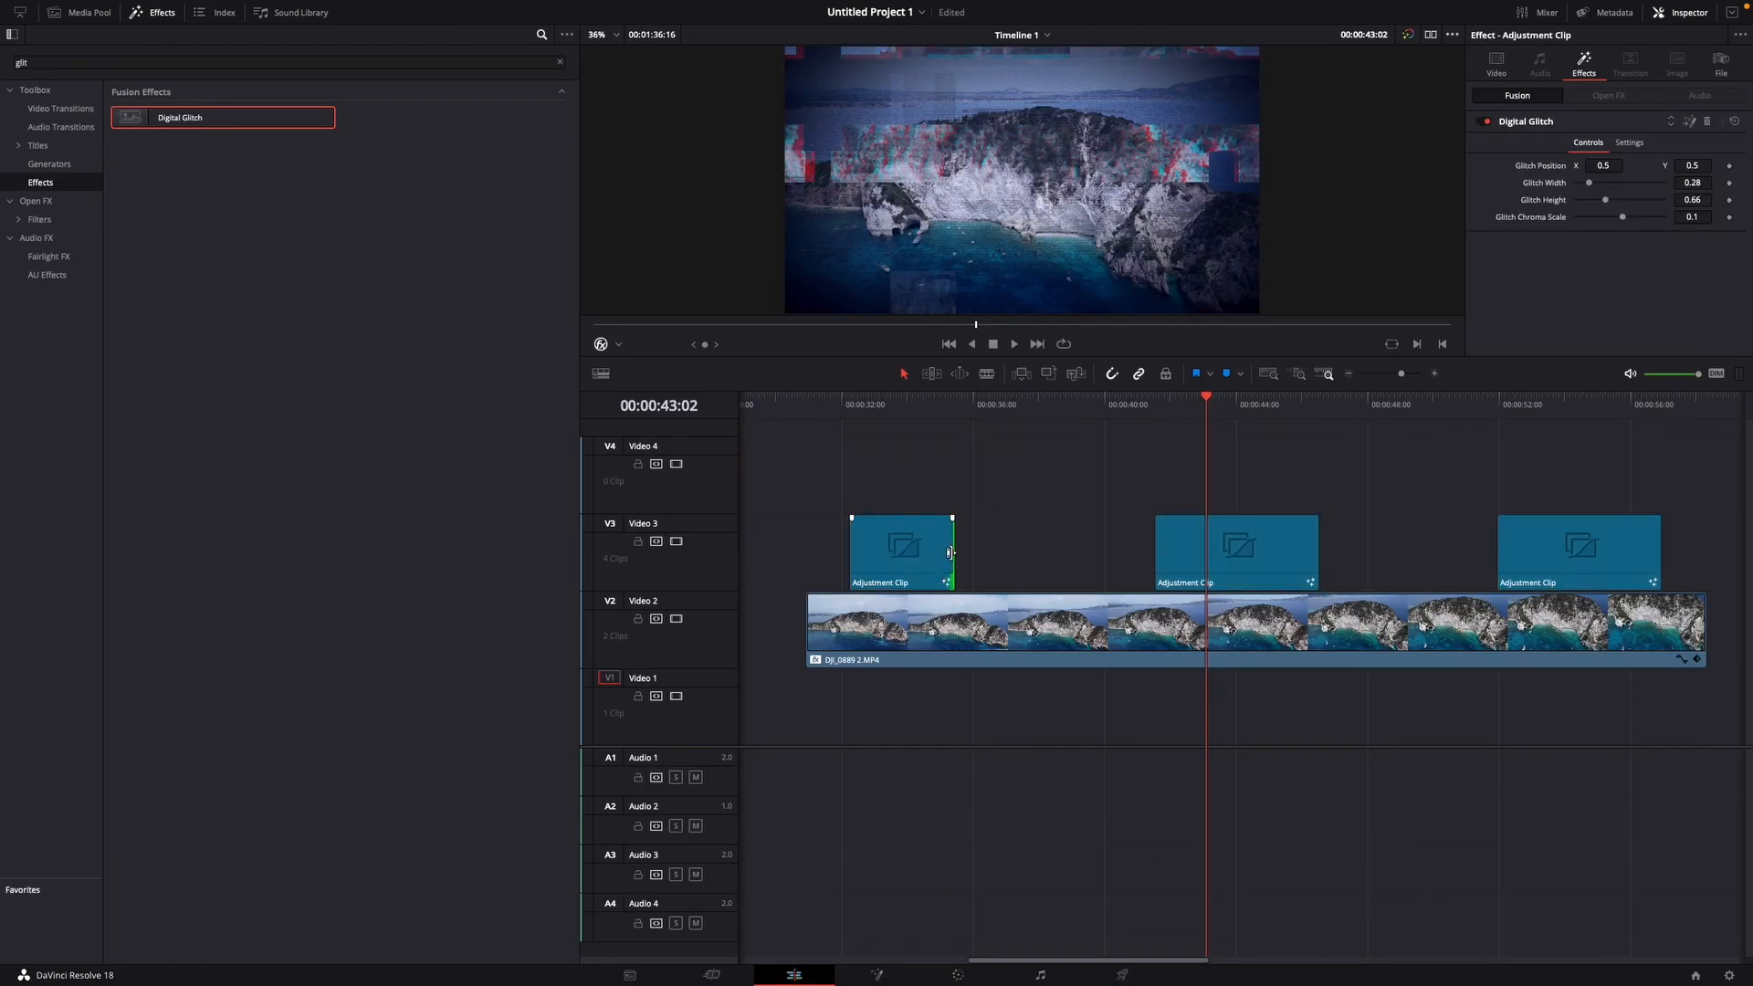
pyautogui.click(1219, 555)
pyautogui.moveTo(1317, 550); pyautogui.dragTo(1253, 550)
pyautogui.click(1589, 548)
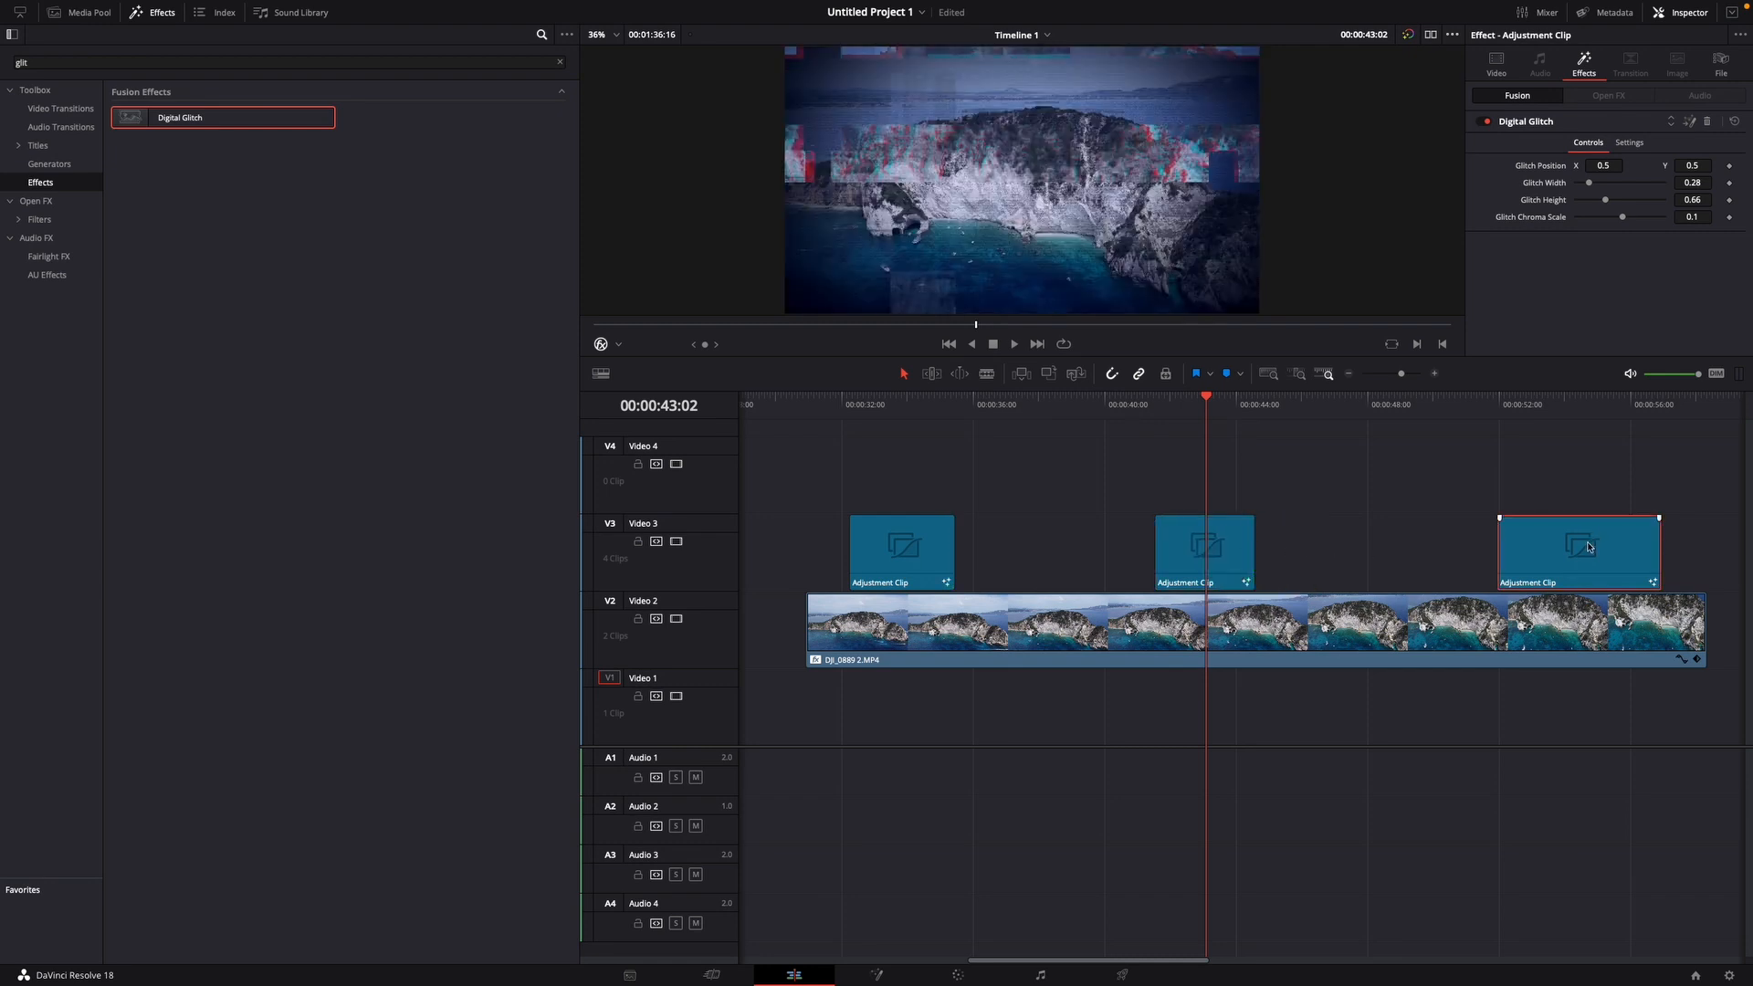
pyautogui.moveTo(1658, 547); pyautogui.dragTo(1611, 547)
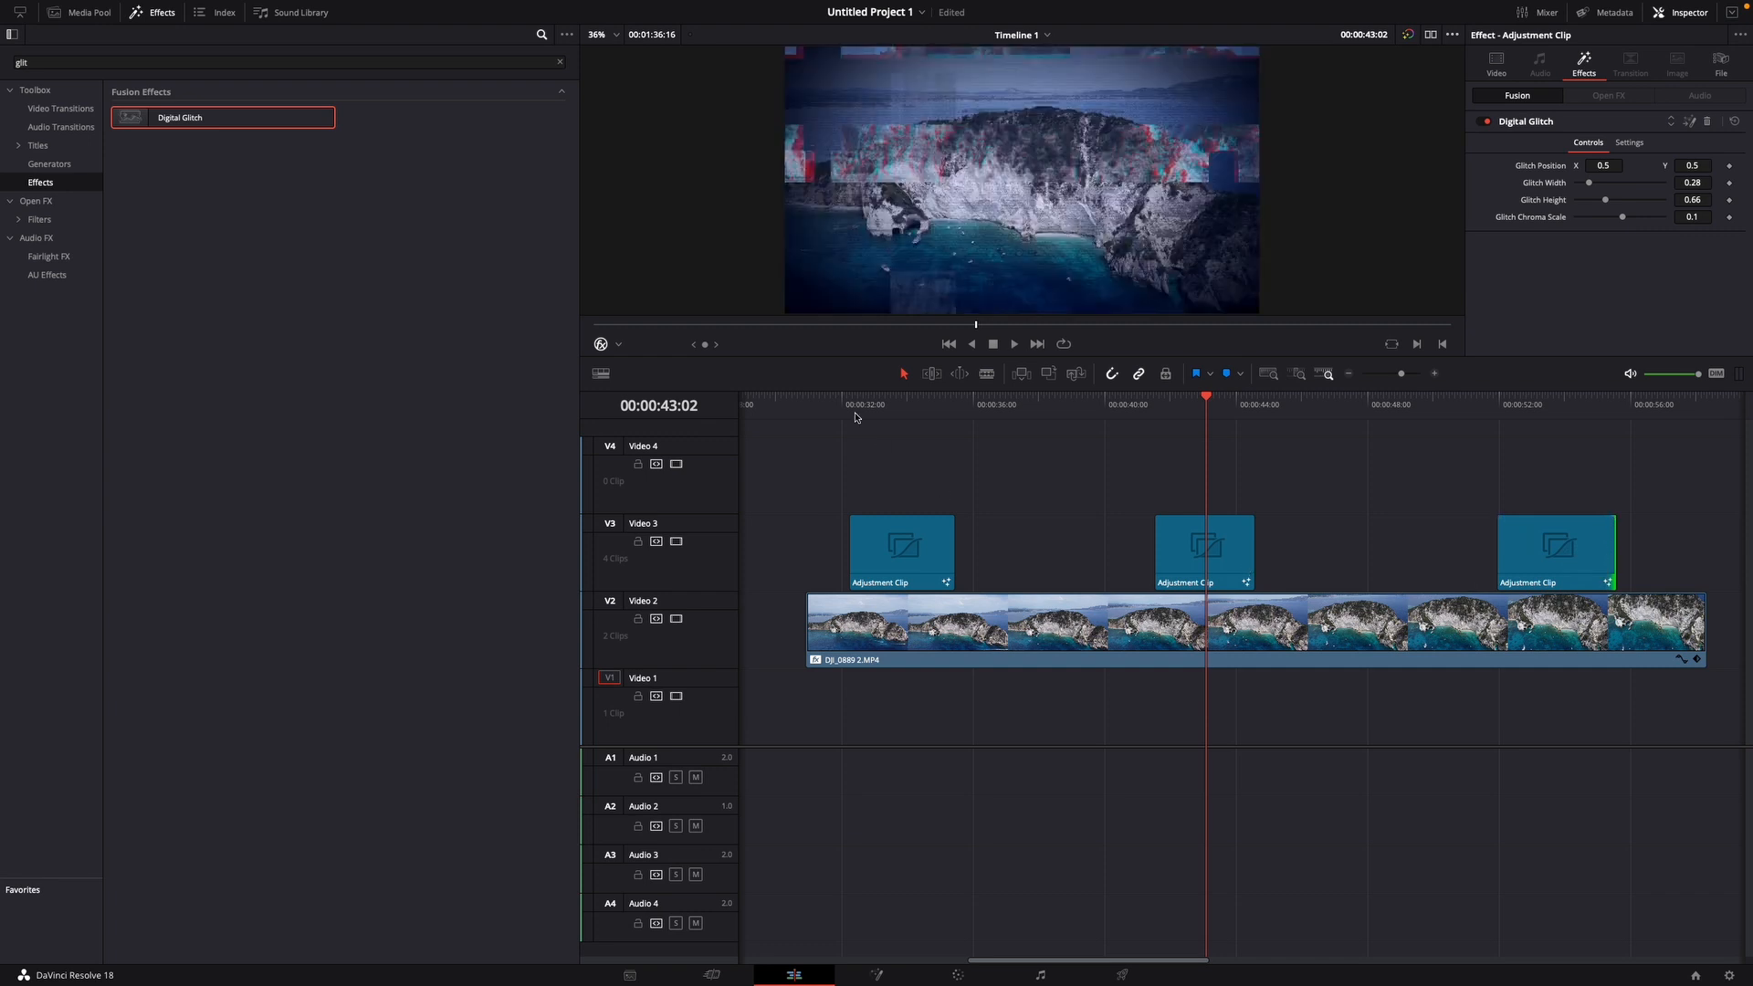
# Play the timeline from the start of the drone footage to check the shortened first glitch, stopping at 00:00:37:21
pyautogui.click(807, 411)
pyautogui.press('space')
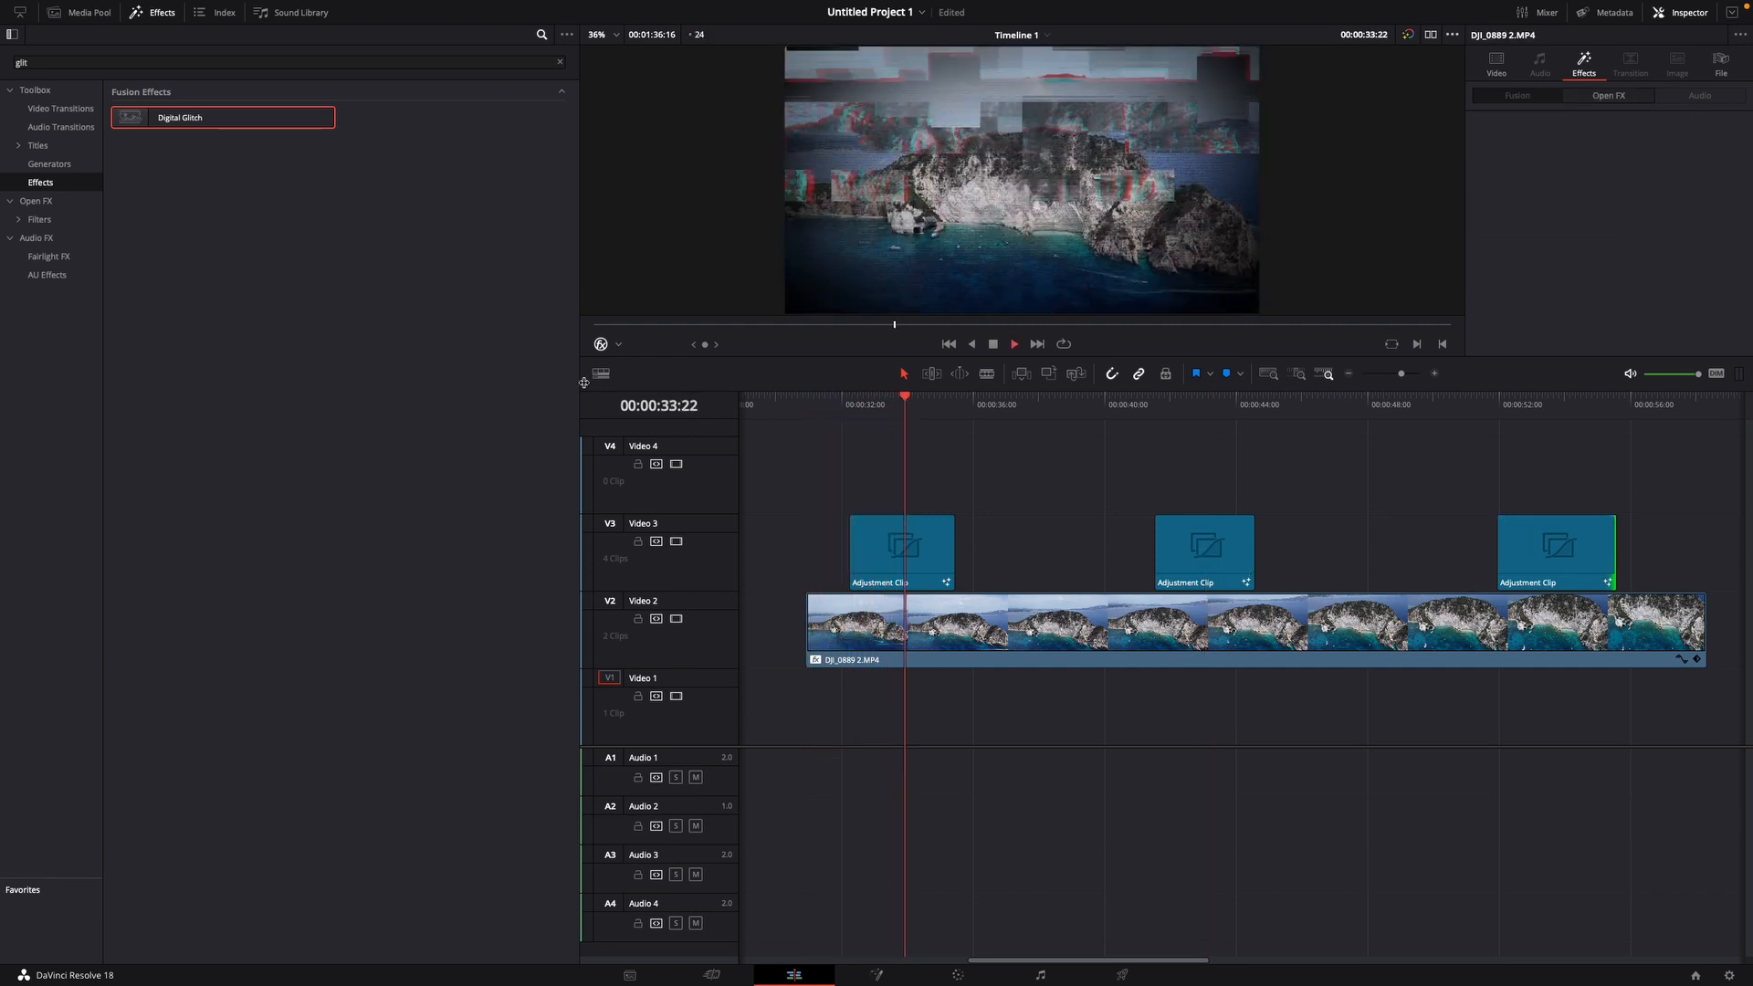
pyautogui.press('space')
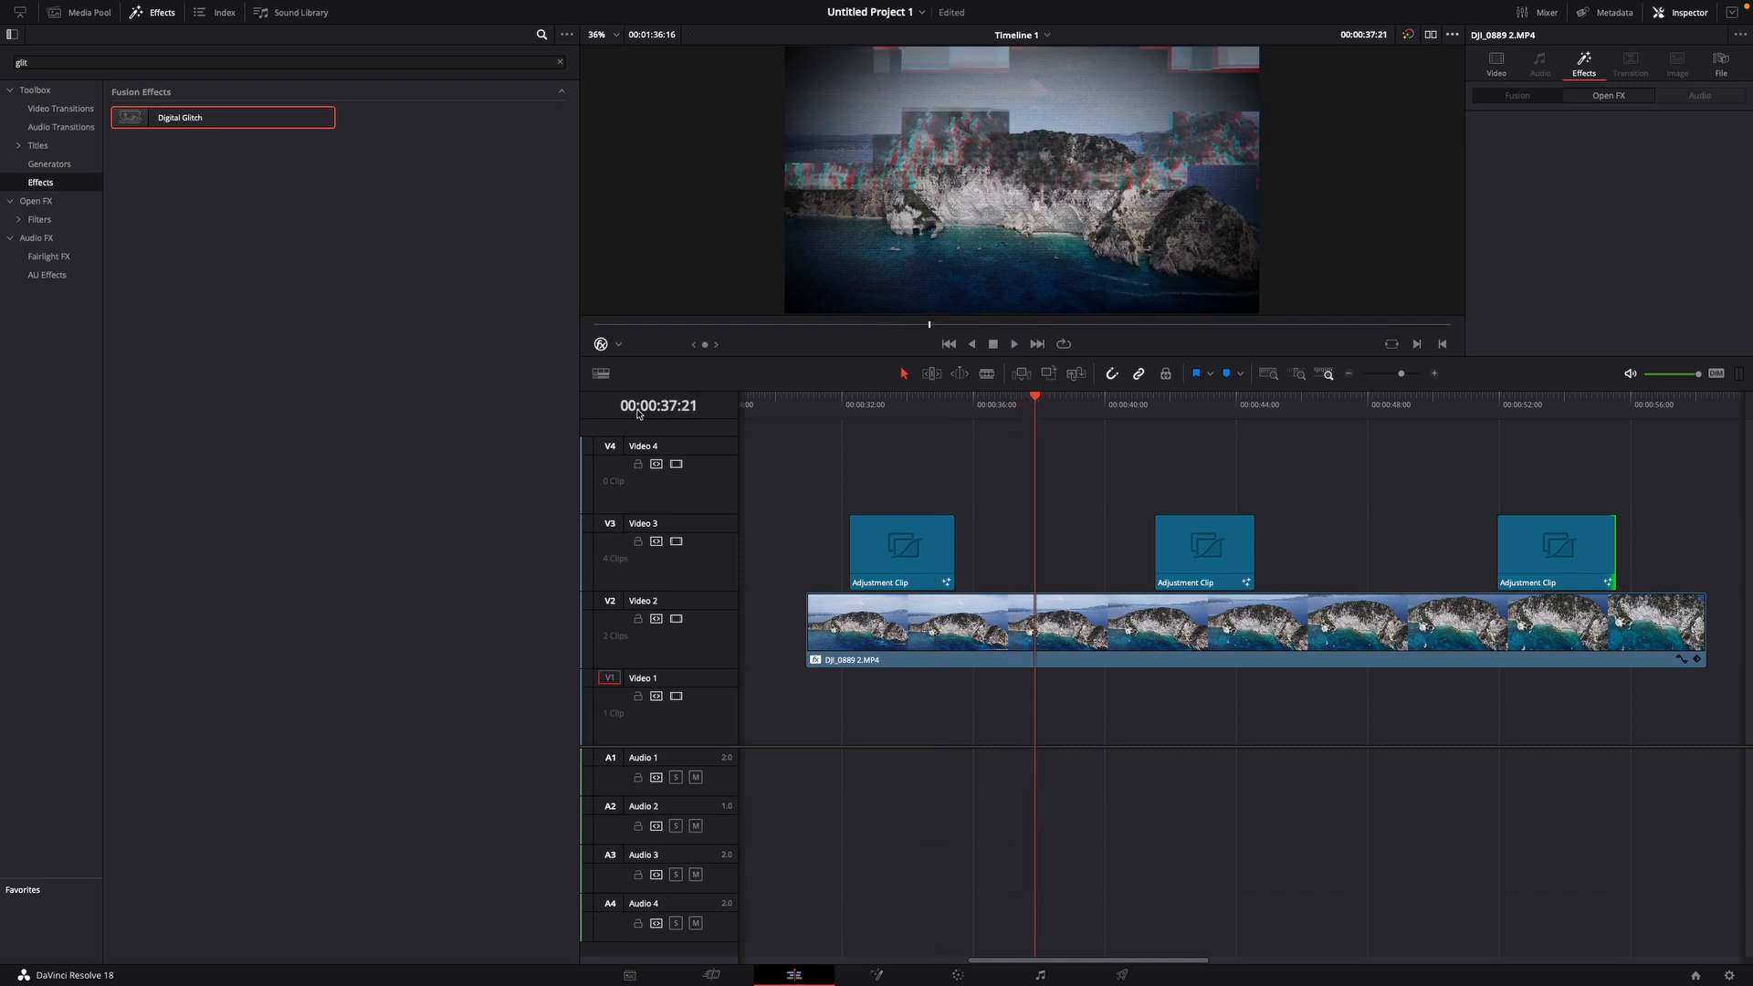